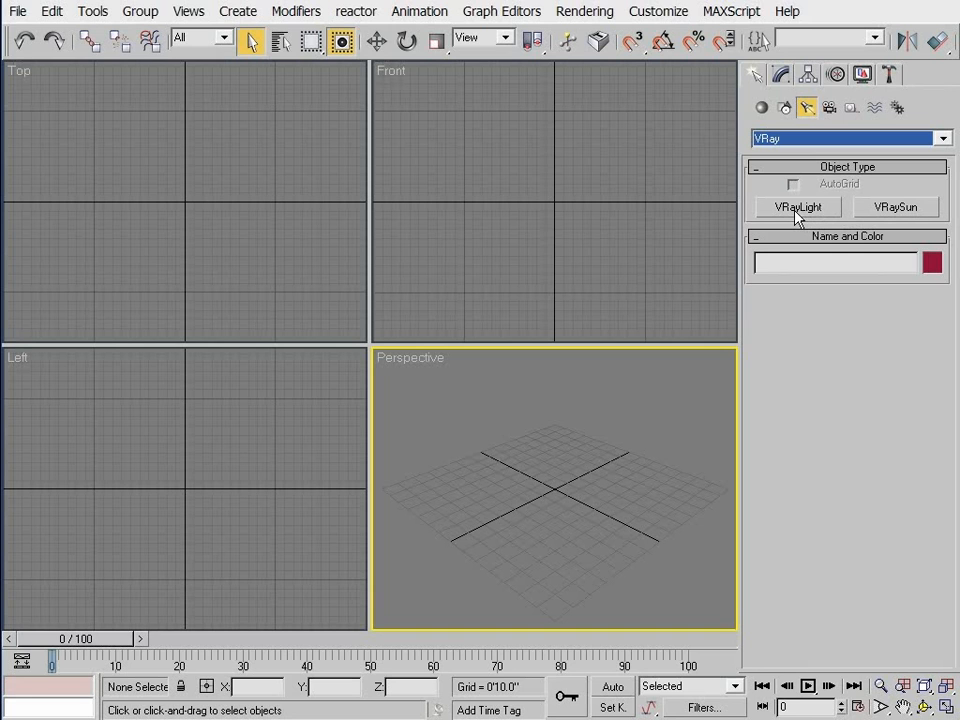
# Step: Create a Plane-type VRayLight in the Perspective view with about 5'8" half-length and 4'9" half-width
pyautogui.click(797, 212)
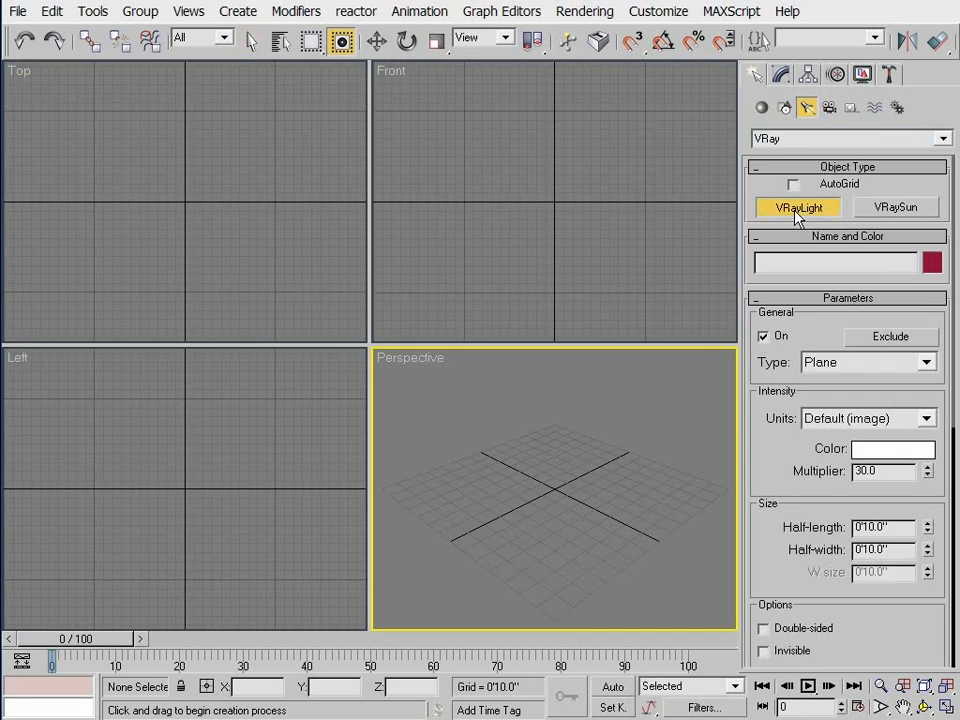
pyautogui.click(833, 365)
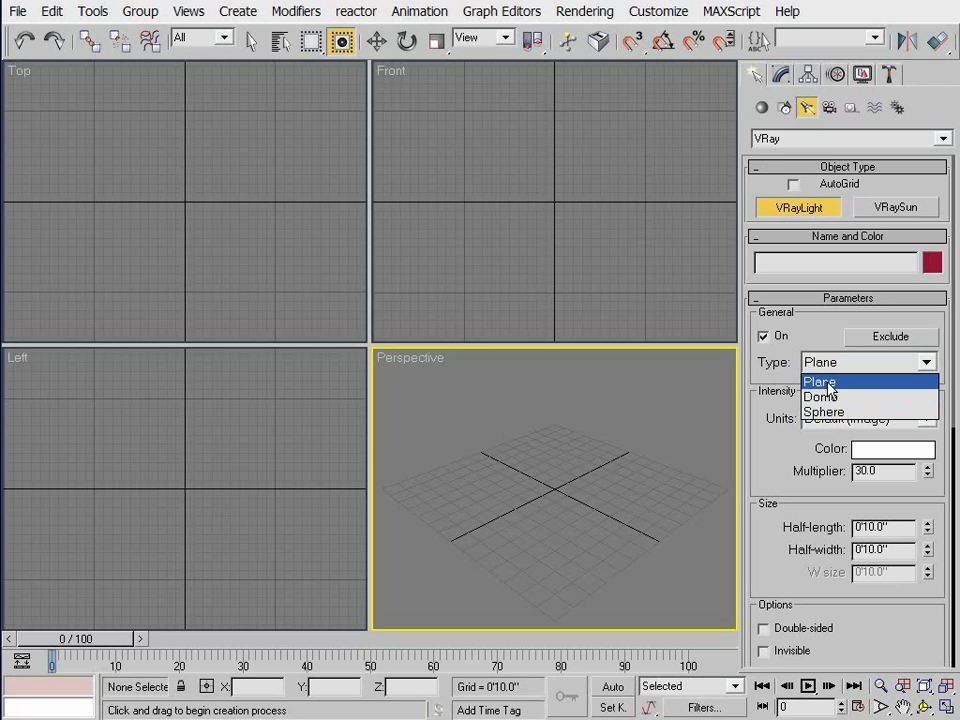
pyautogui.click(828, 388)
pyautogui.moveTo(779, 448); pyautogui.dragTo(784, 355)
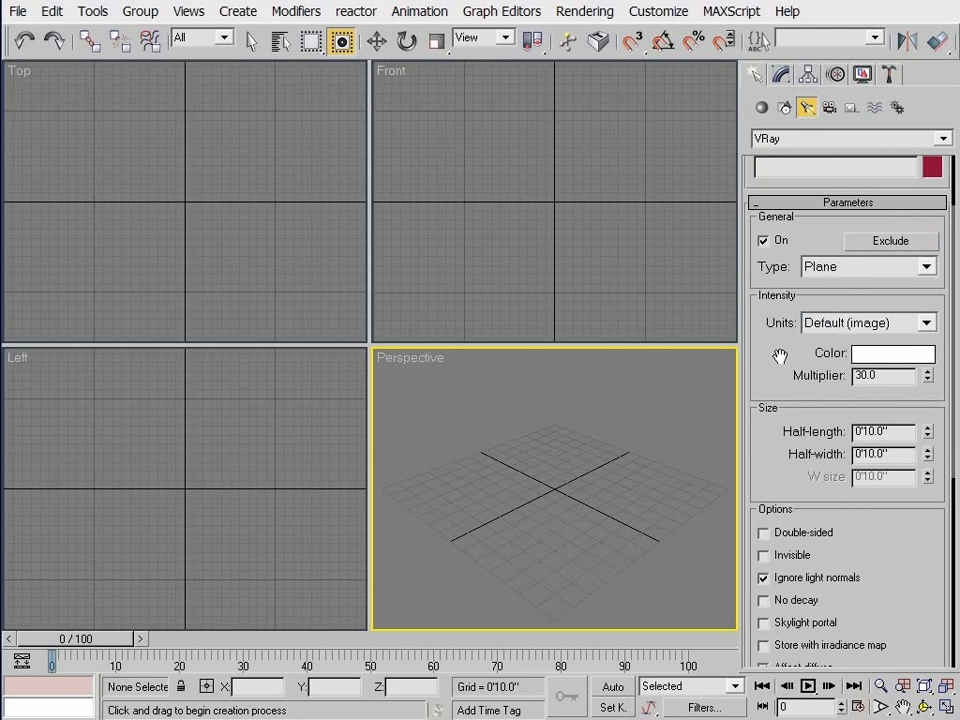
pyautogui.click(876, 431)
pyautogui.click(885, 453)
pyautogui.moveTo(549, 492); pyautogui.dragTo(522, 617)
pyautogui.hotkey('ctrl', 'r')
pyautogui.moveTo(600, 519); pyautogui.dragTo(461, 462)
pyautogui.rightClick(548, 474)
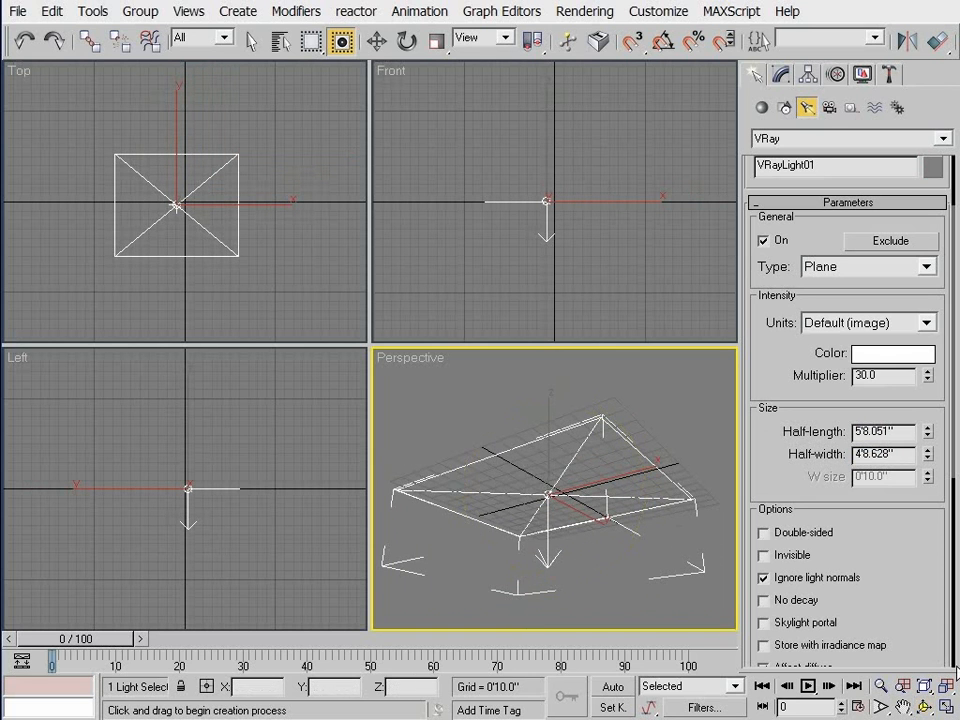
# Step: Maximize the Perspective view of the plane light and turn on the light's No decay option
pyautogui.click(945, 708)
pyautogui.moveTo(503, 467); pyautogui.dragTo(524, 398, button='middle')
pyautogui.click(925, 707)
pyautogui.moveTo(408, 412); pyautogui.dragTo(422, 435)
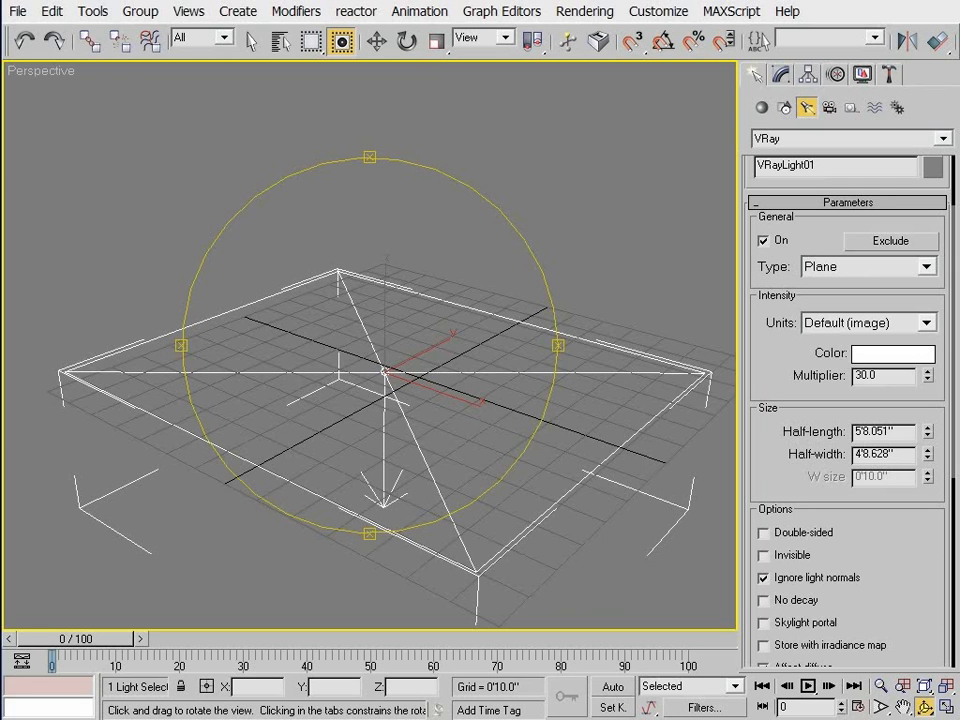
pyautogui.moveTo(789, 493); pyautogui.dragTo(769, 367)
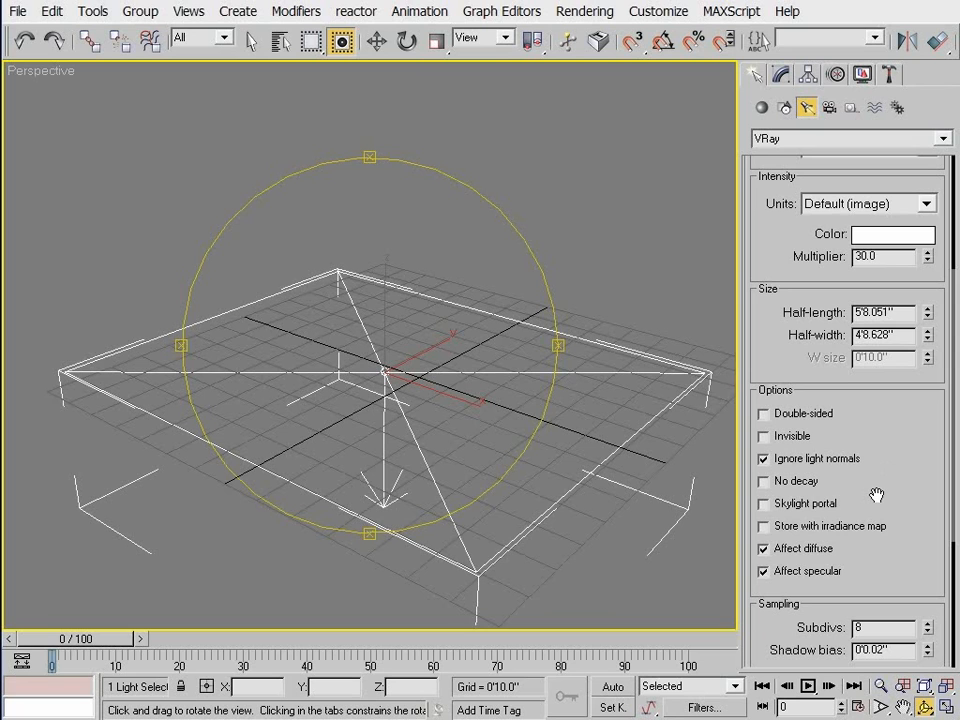
pyautogui.click(765, 484)
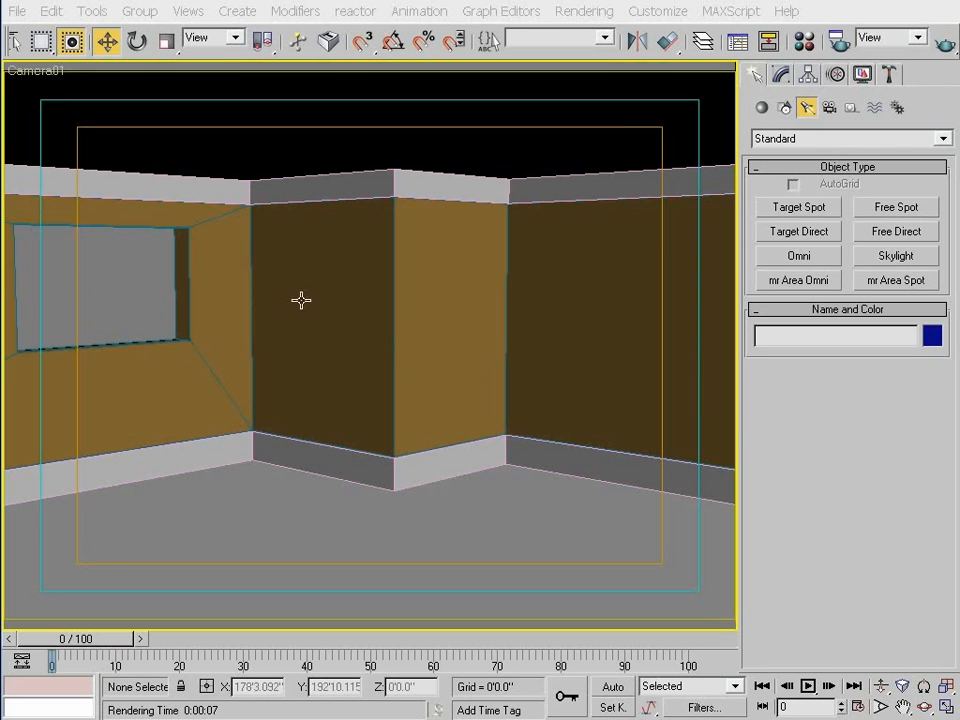
# Step: Render the Camera01 view of the room, check the image, and close the rendered frame
pyautogui.click(944, 48)
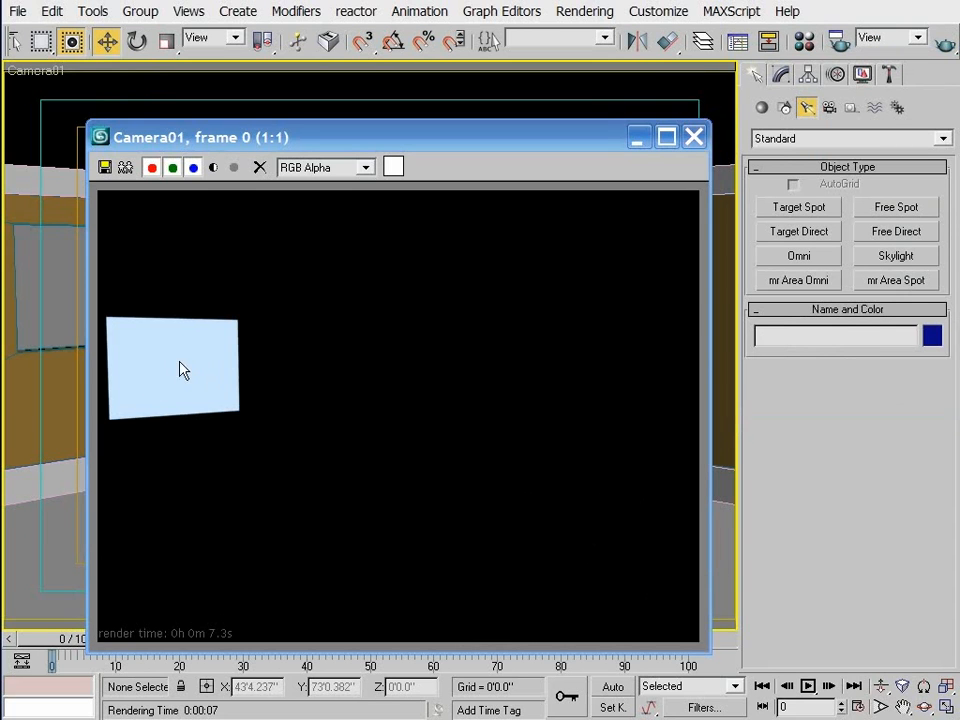
pyautogui.click(694, 137)
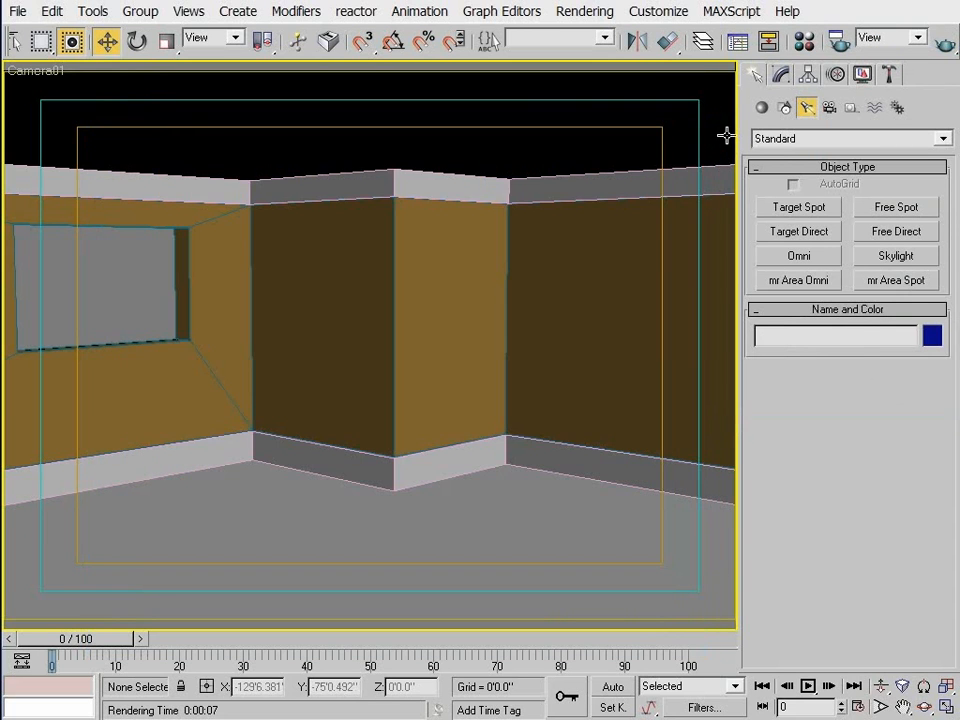
# Step: Create a Target Direct light in the Top view aimed through the window into the room, and raise it to about 28'3" in the Front view
pyautogui.press('t')
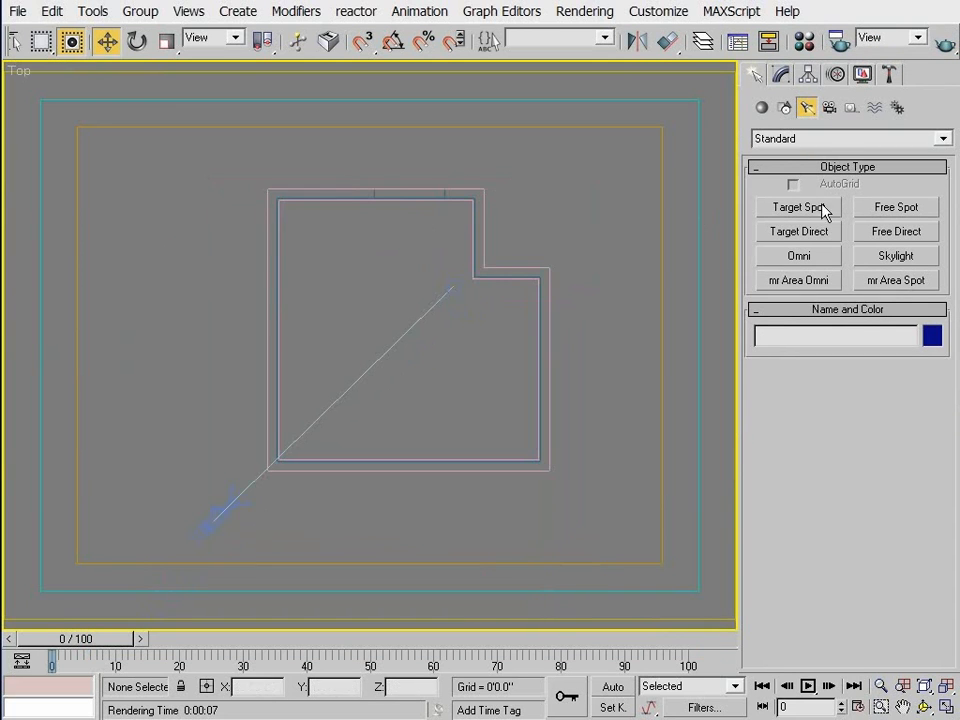
pyautogui.click(800, 231)
pyautogui.moveTo(329, 96); pyautogui.dragTo(474, 345)
pyautogui.press('f')
pyautogui.press('w')
pyautogui.moveTo(220, 423); pyautogui.dragTo(252, 82)
# Step: Widen the directional light's hotspot/beam to 10'7"
pyautogui.click(781, 75)
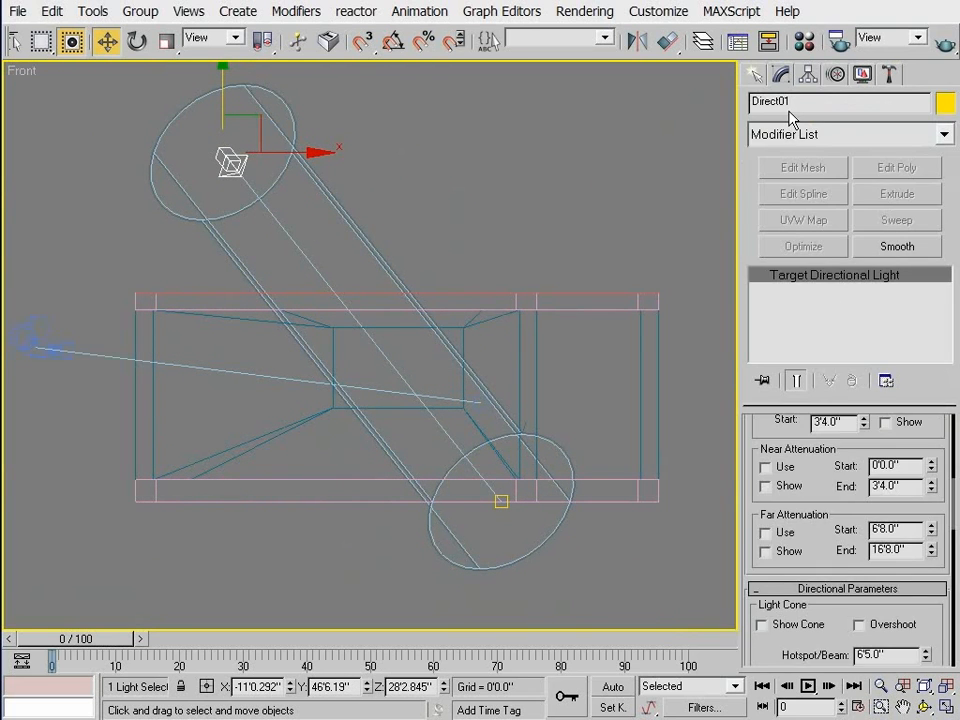
pyautogui.moveTo(825, 458); pyautogui.dragTo(804, 339)
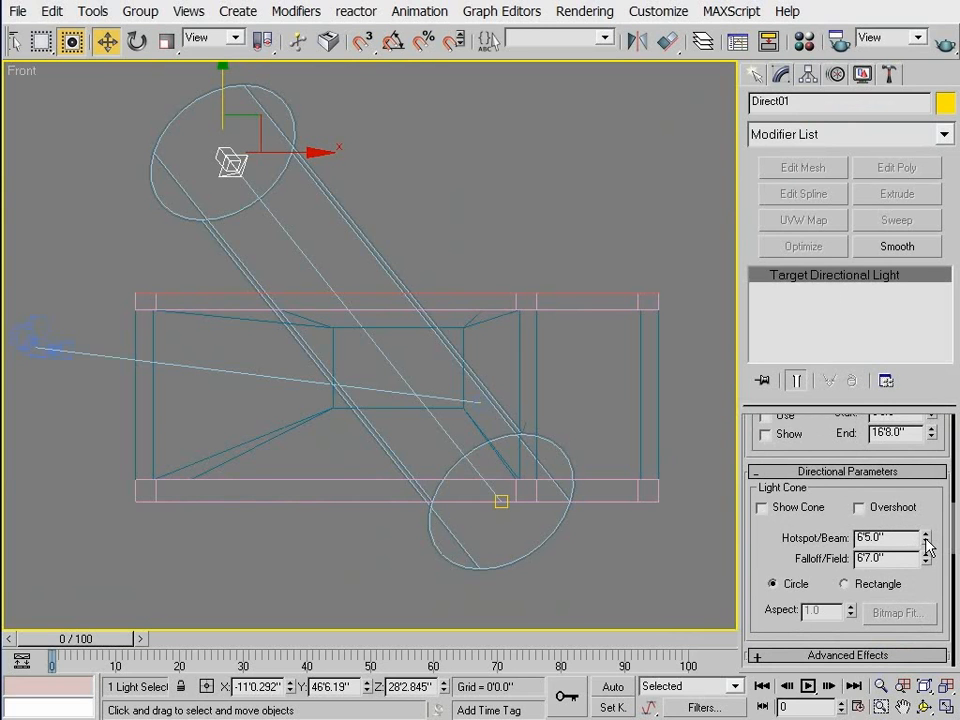
pyautogui.moveTo(926, 545); pyautogui.dragTo(936, 491)
pyautogui.rightClick(216, 155)
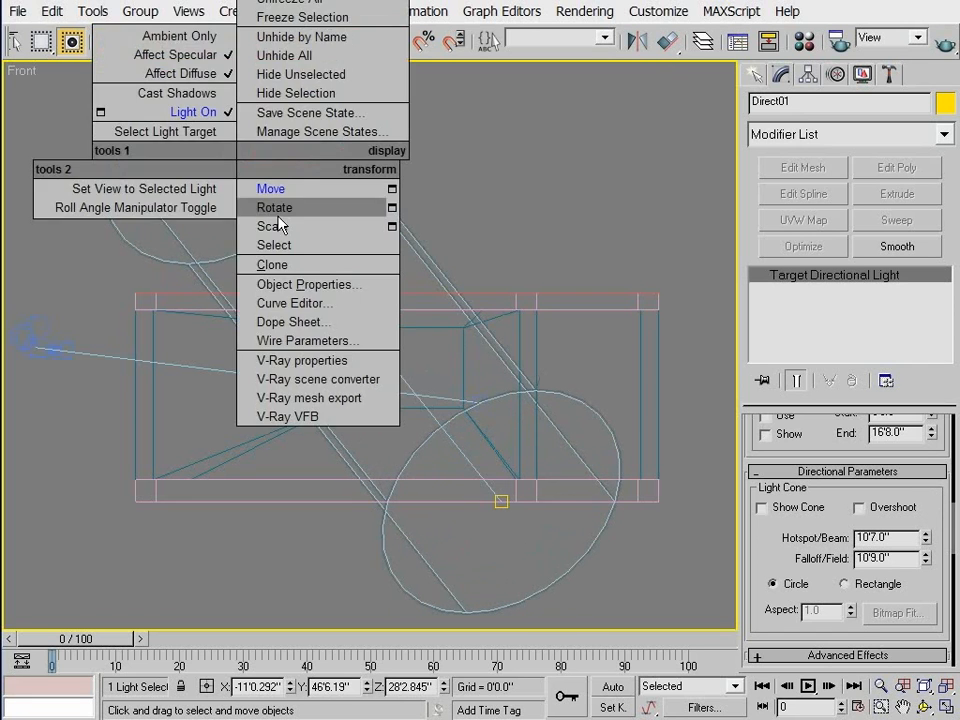
pyautogui.click(270, 225)
pyautogui.moveTo(250, 141); pyautogui.dragTo(252, 189)
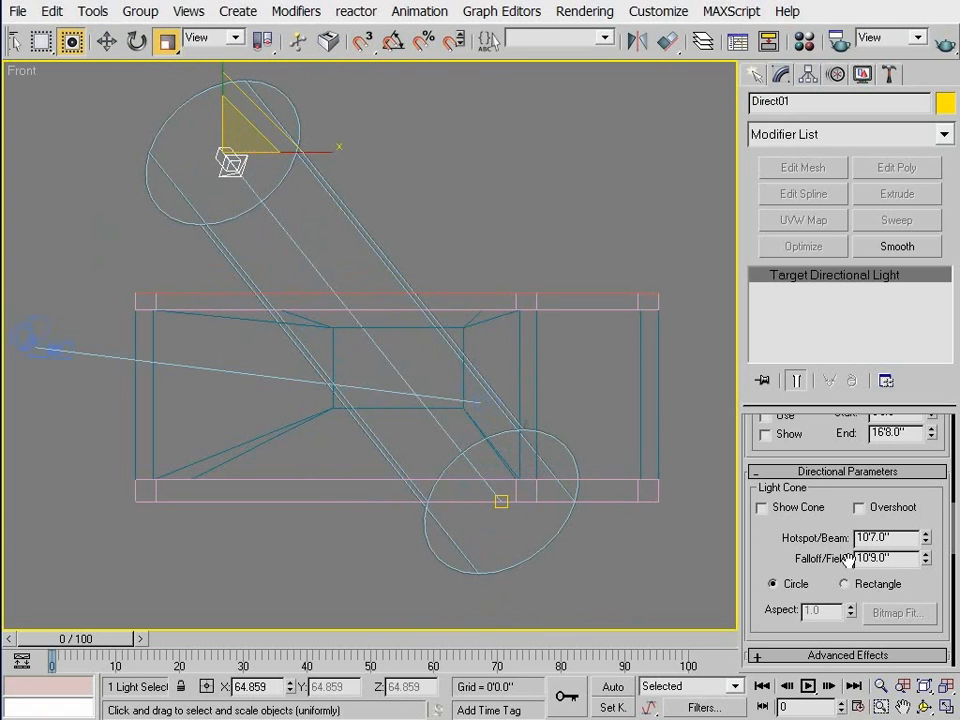
pyautogui.doubleClick(885, 537)
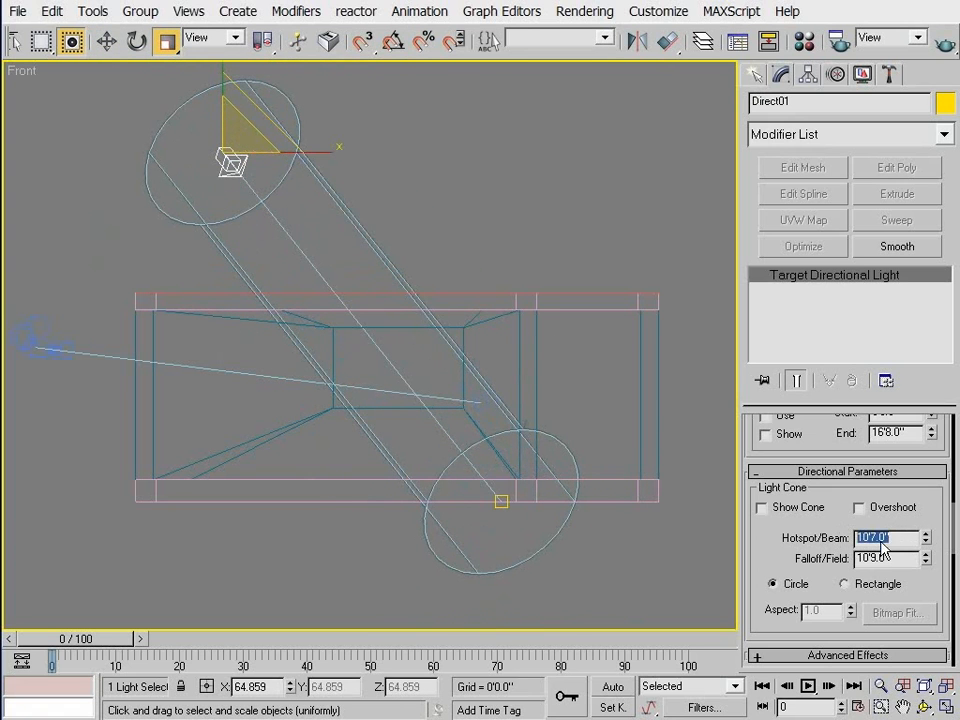
pyautogui.press('Tab')
pyautogui.moveTo(224, 155); pyautogui.dragTo(249, 130)
pyautogui.hotkey('ctrl', 'z')
pyautogui.hotkey('ctrl', 'z')
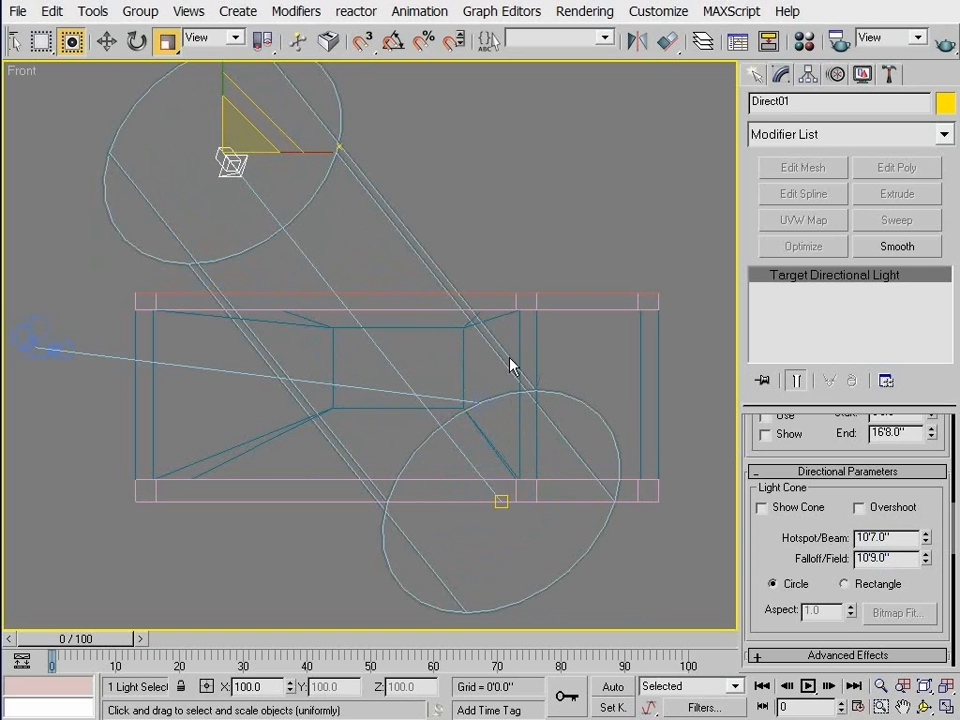
# Step: Reduce the directional light's hotspot/beam to 9'9" and switch to a shaded view from the light Direct01
pyautogui.moveTo(927, 541); pyautogui.dragTo(927, 572)
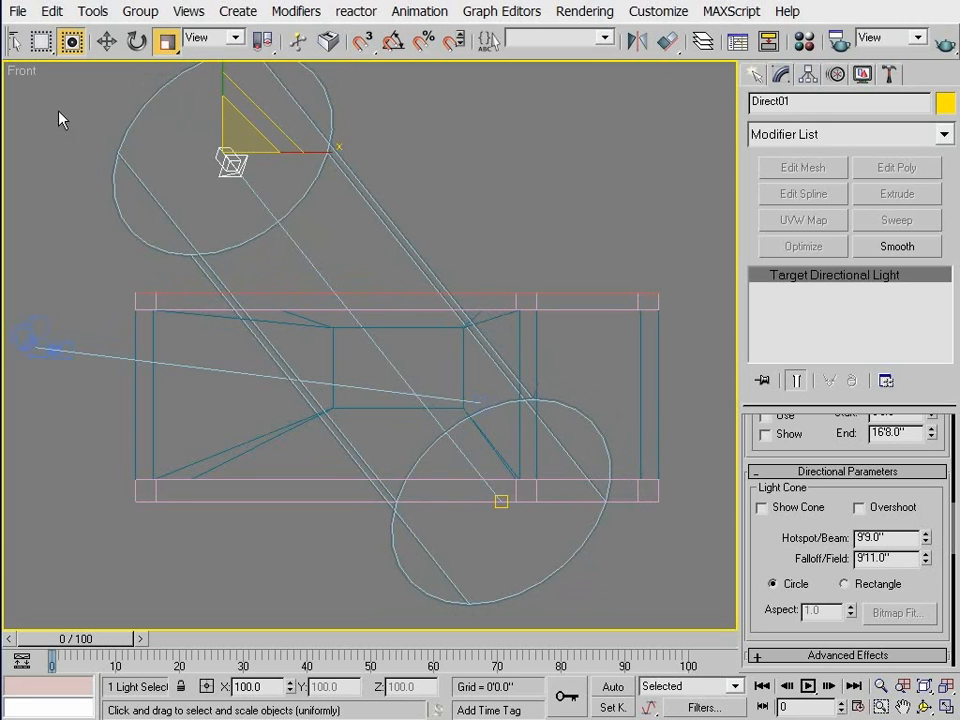
pyautogui.rightClick(27, 74)
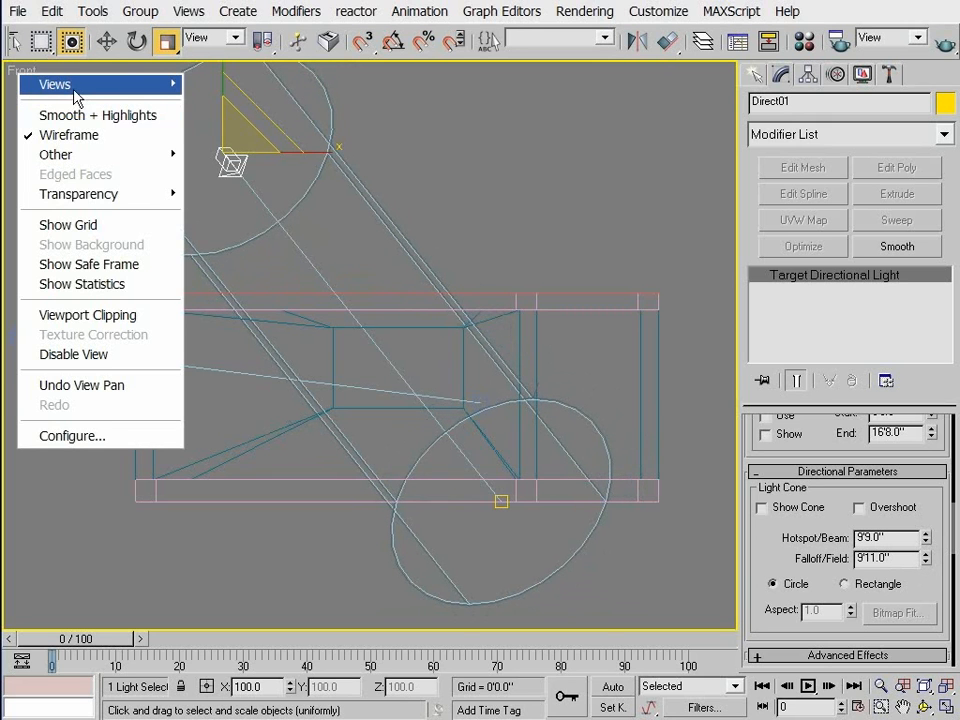
pyautogui.moveTo(75, 90)
pyautogui.click(229, 117)
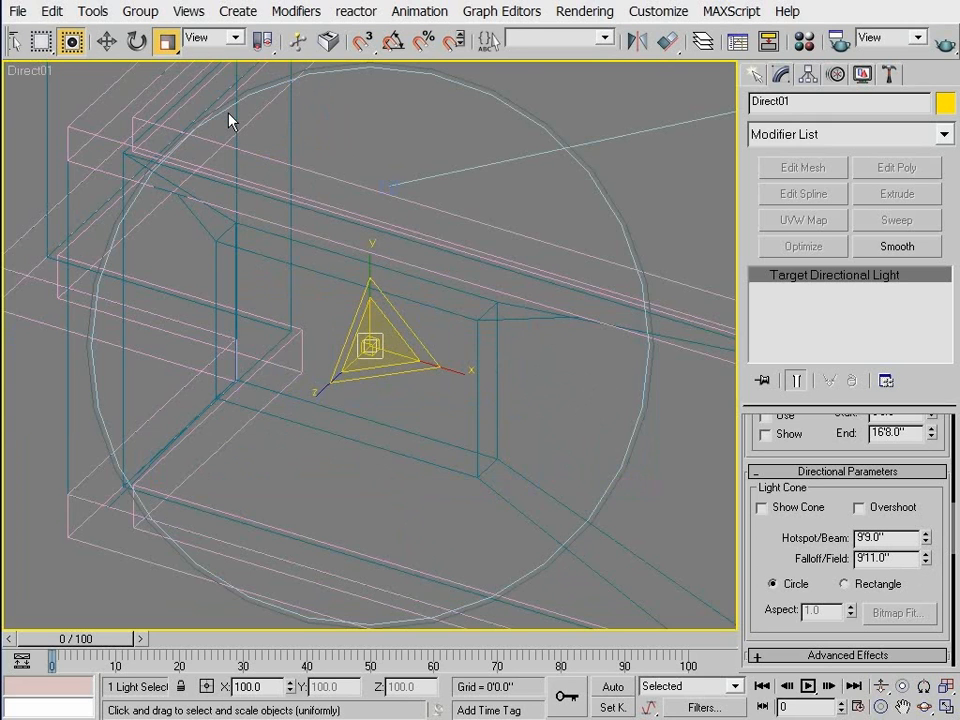
pyautogui.press('F3')
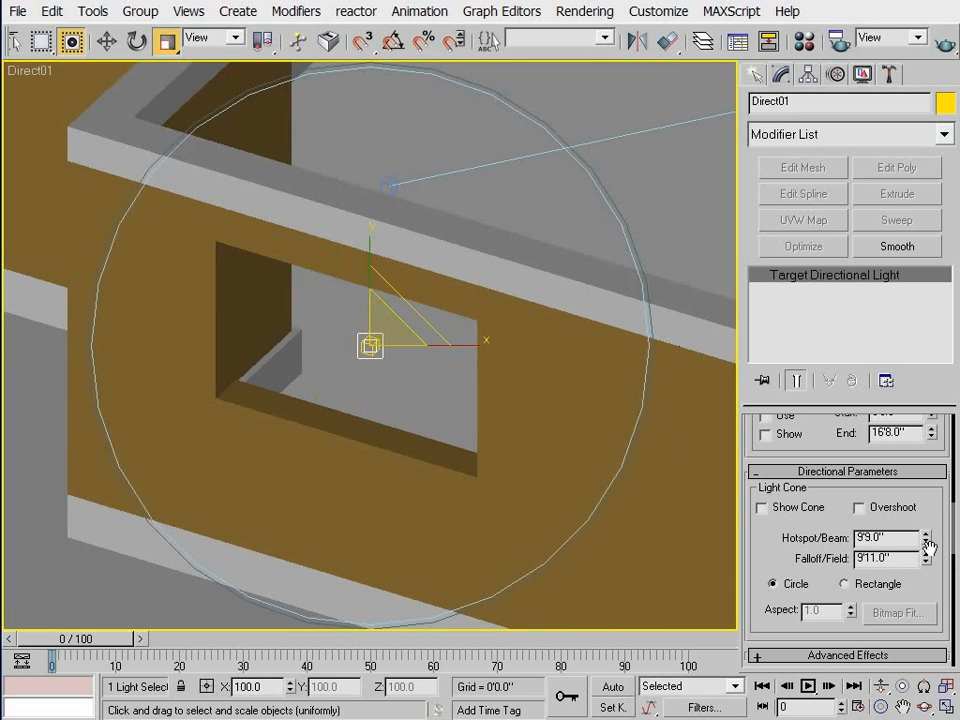
# Step: Narrow the directional light's hotspot/beam to about 5'10" so the cone closely surrounds the window opening
pyautogui.moveTo(926, 558); pyautogui.dragTo(922, 612)
pyautogui.moveTo(395, 412); pyautogui.dragTo(452, 396, button='middle')
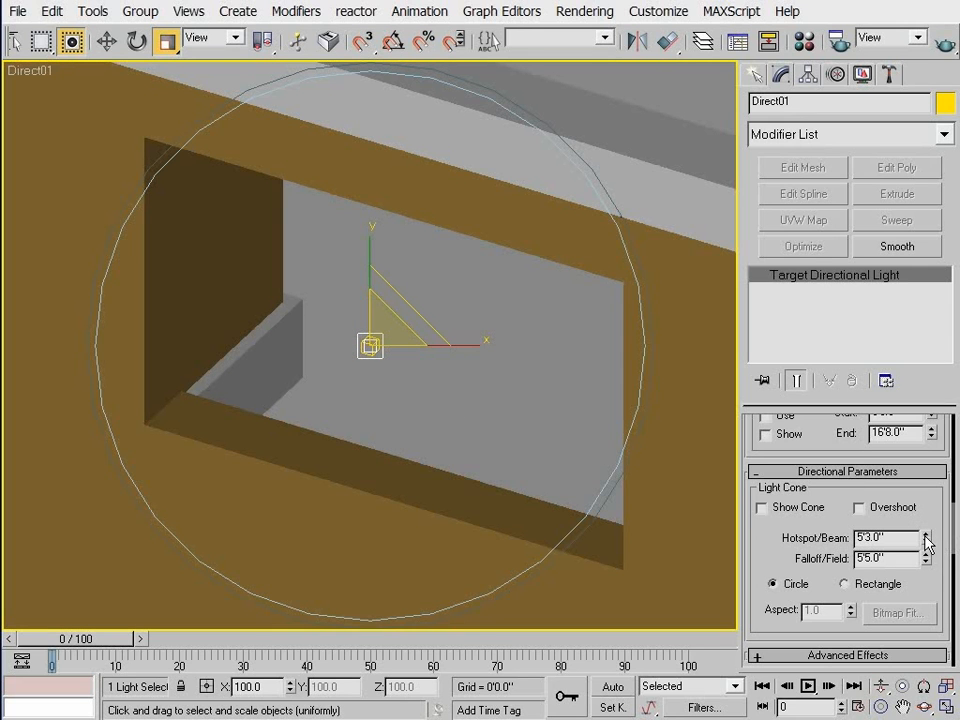
pyautogui.moveTo(925, 537); pyautogui.dragTo(925, 528)
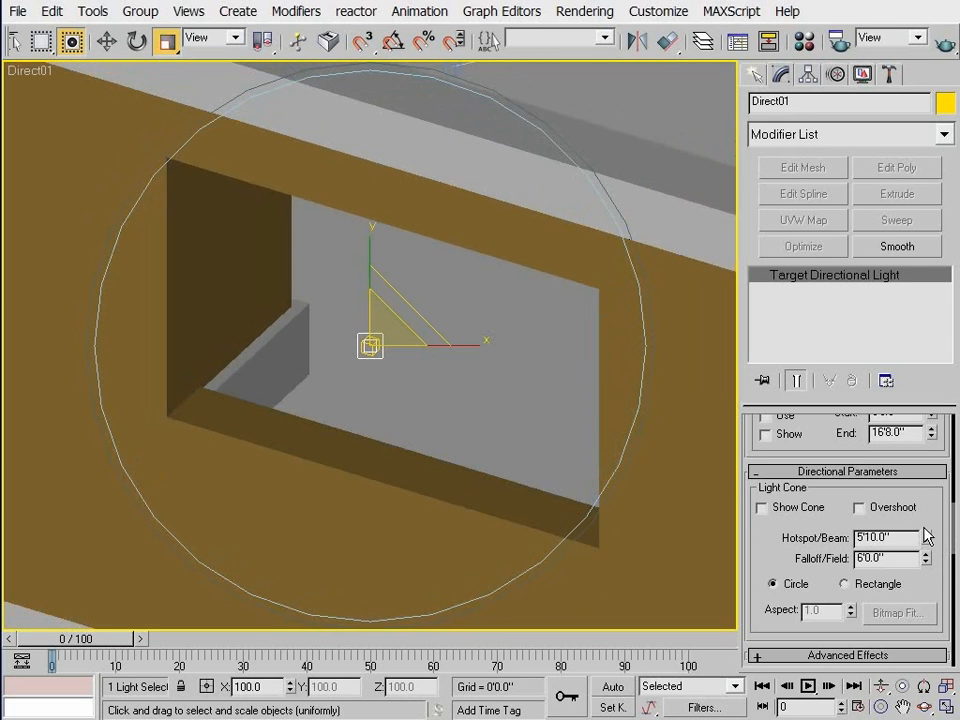
pyautogui.moveTo(480, 411); pyautogui.dragTo(469, 401, button='middle')
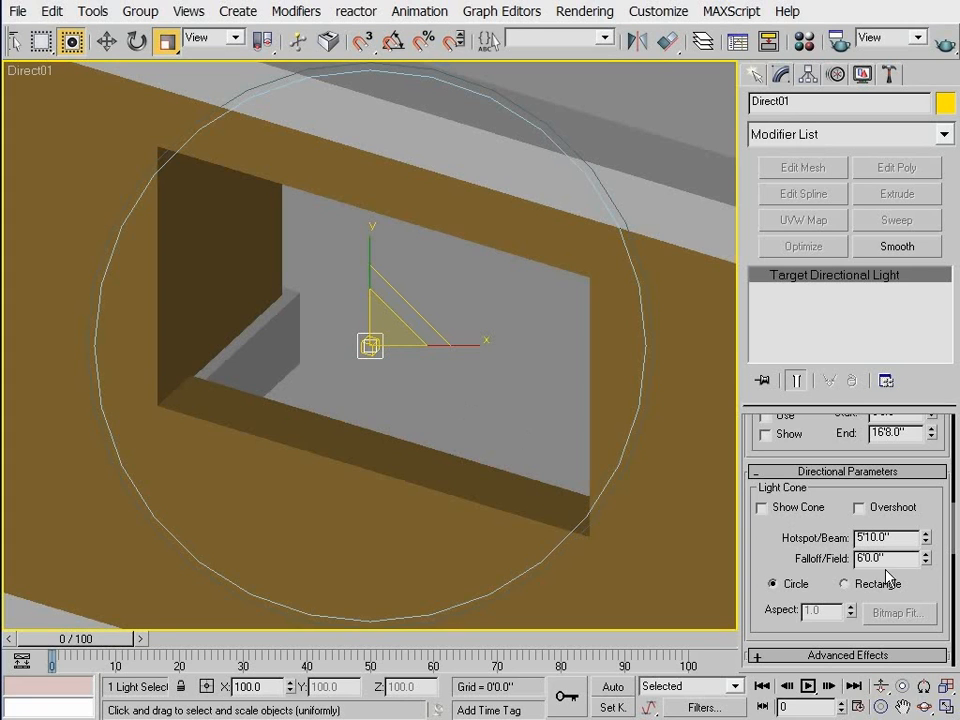
pyautogui.moveTo(925, 535); pyautogui.dragTo(925, 533)
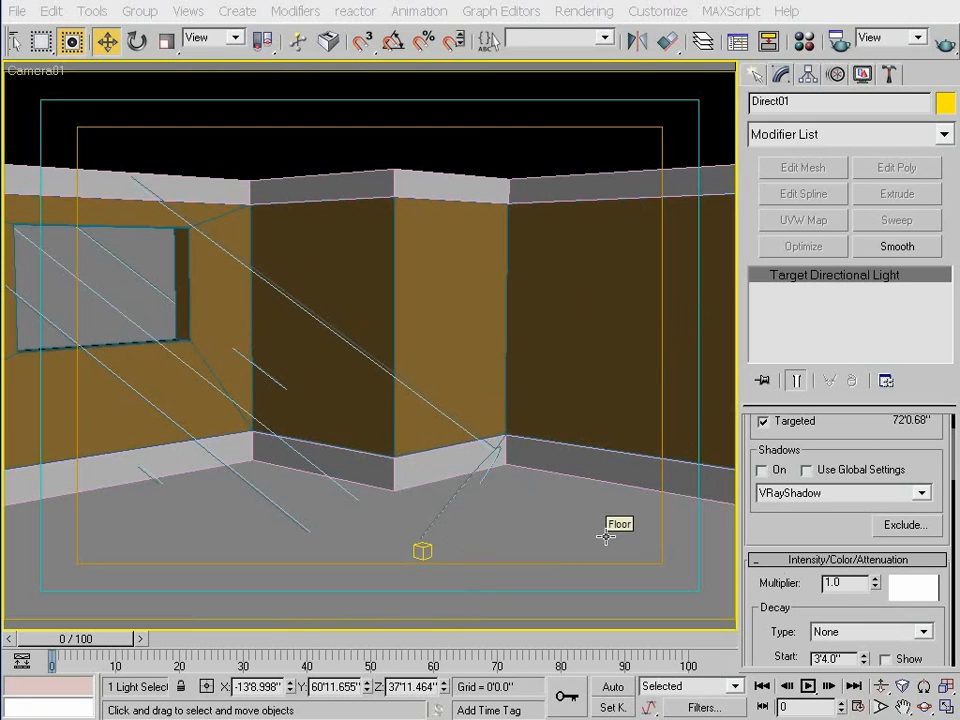
# Step: Set the directional light's intensity multiplier to 3, turn on its shadows, and render the Camera01 view
pyautogui.doubleClick(836, 582)
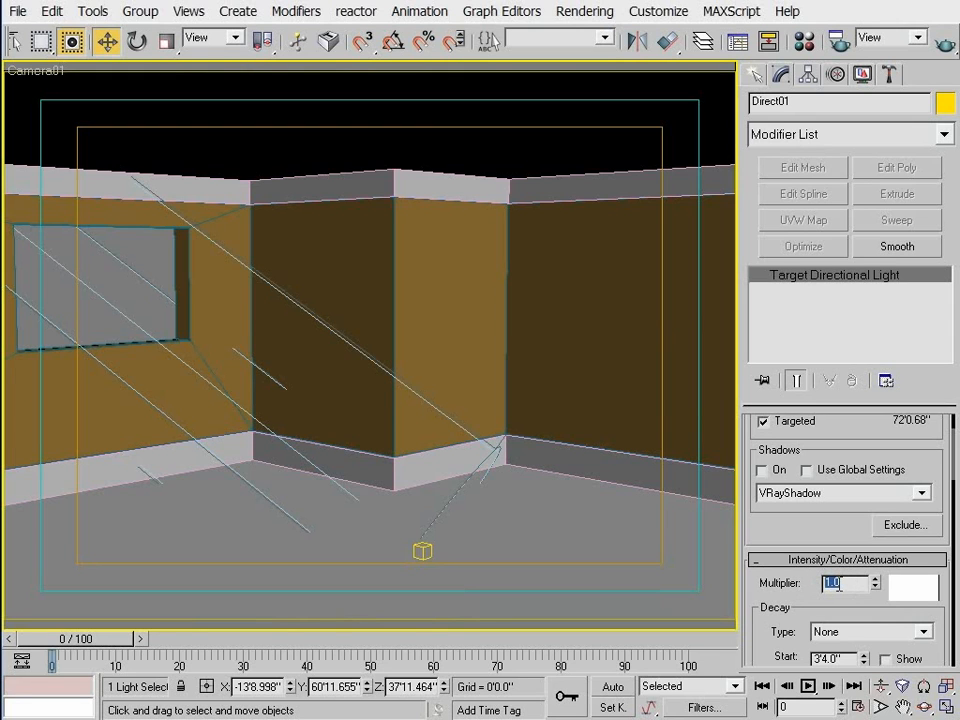
pyautogui.write('3')
pyautogui.press('Return')
pyautogui.click(762, 470)
pyautogui.click(943, 44)
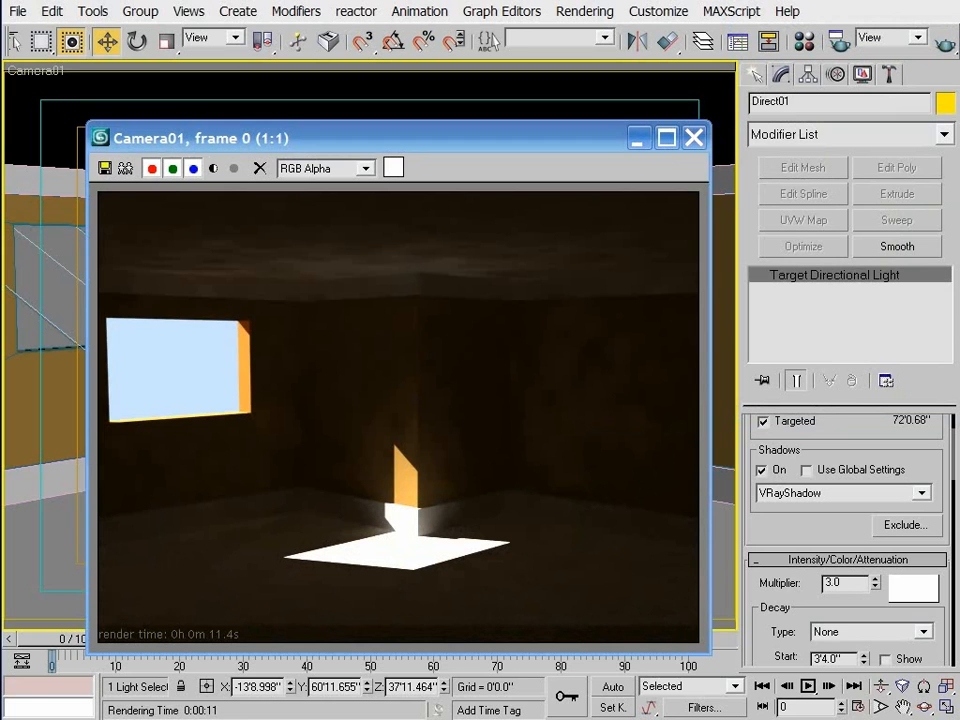
# Step: Examine the V-Ray indirect illumination, irradiance map and light cache settings alongside the rendered frame, and close both windows
pyautogui.click(846, 48)
pyautogui.click(341, 131)
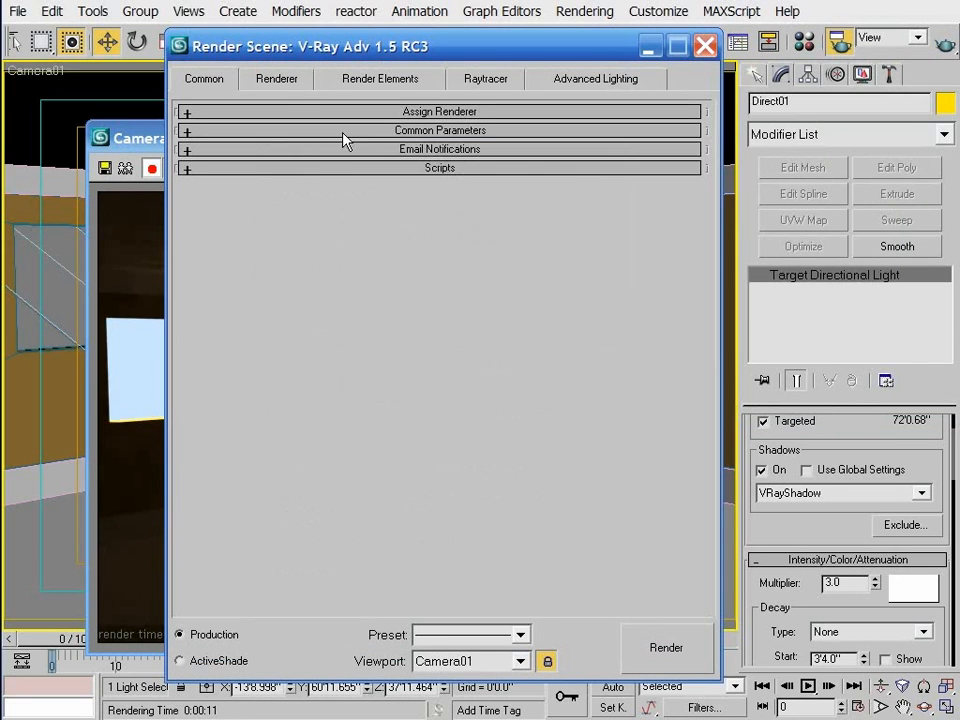
pyautogui.click(280, 80)
pyautogui.click(317, 149)
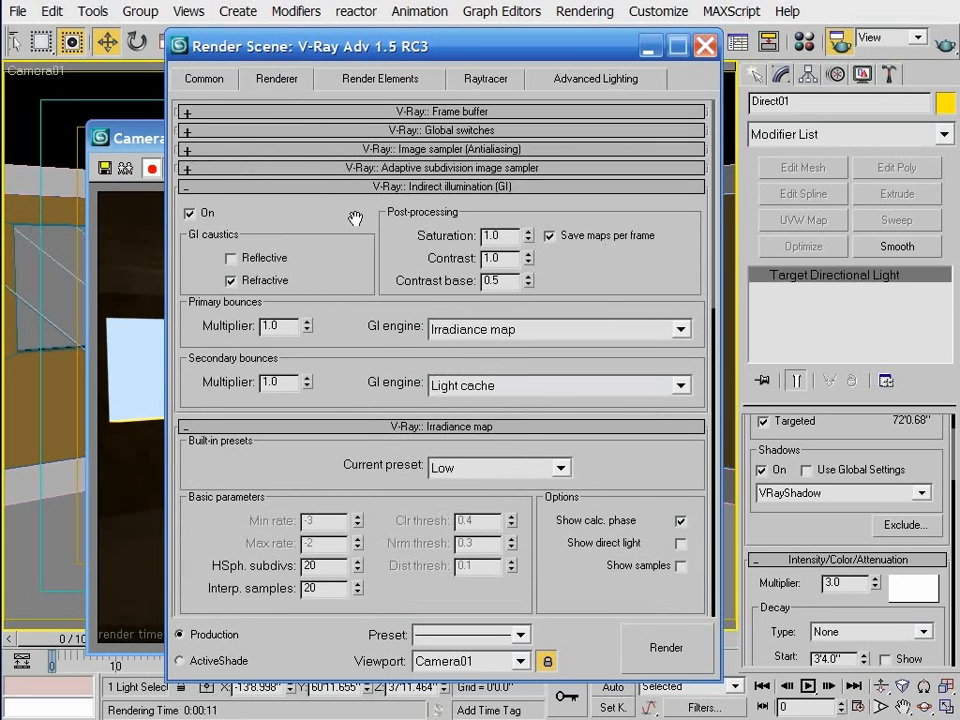
pyautogui.click(130, 250)
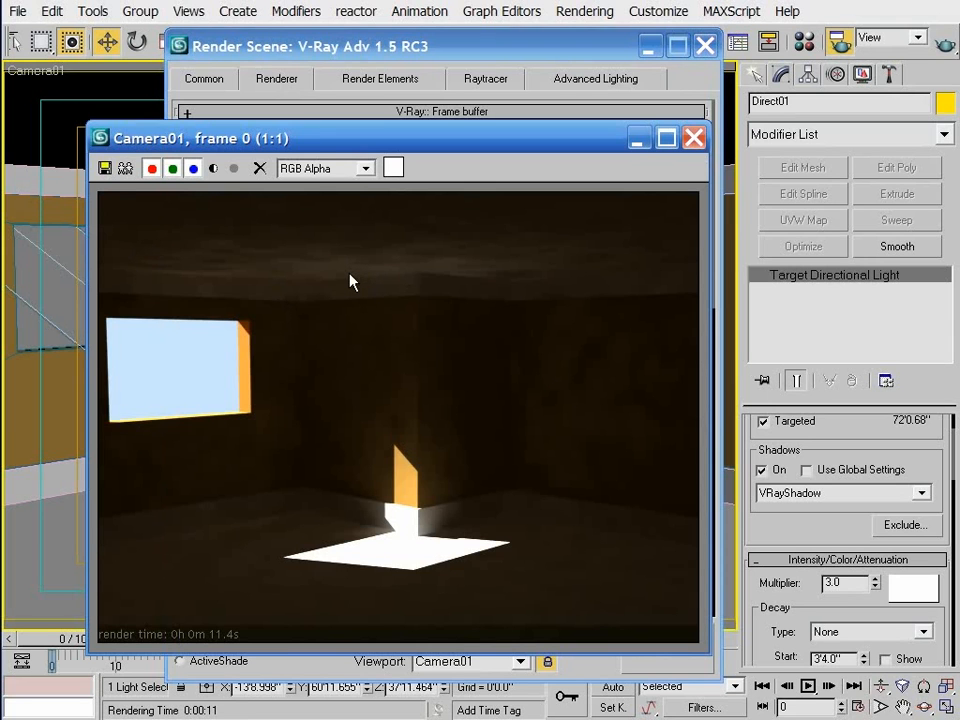
pyautogui.click(431, 56)
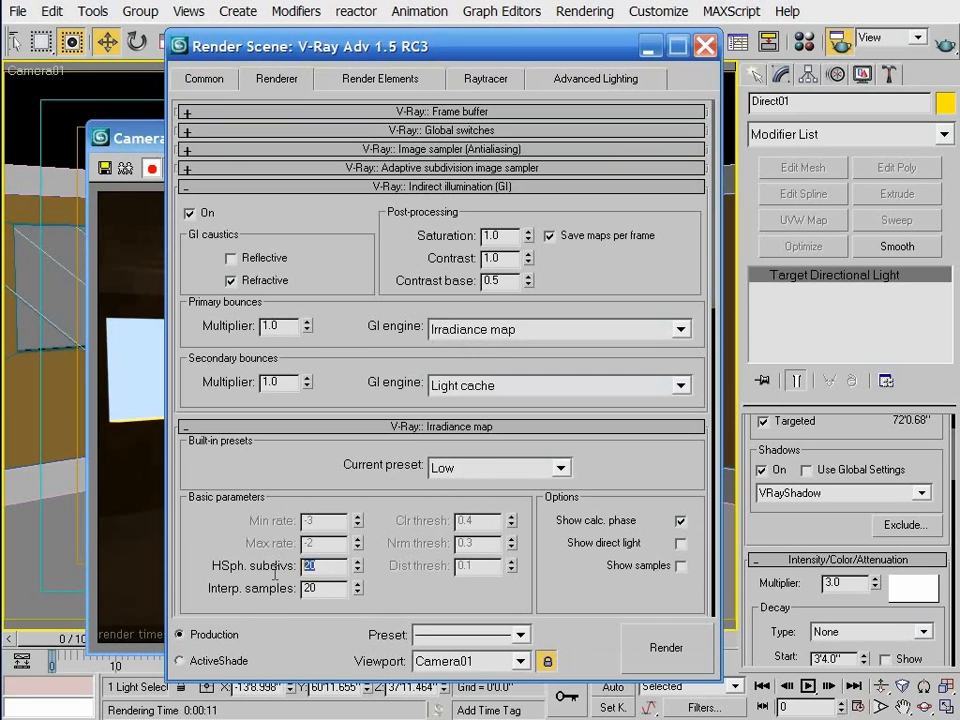
pyautogui.moveTo(321, 561); pyautogui.dragTo(418, 168)
pyautogui.moveTo(400, 571); pyautogui.dragTo(422, 270)
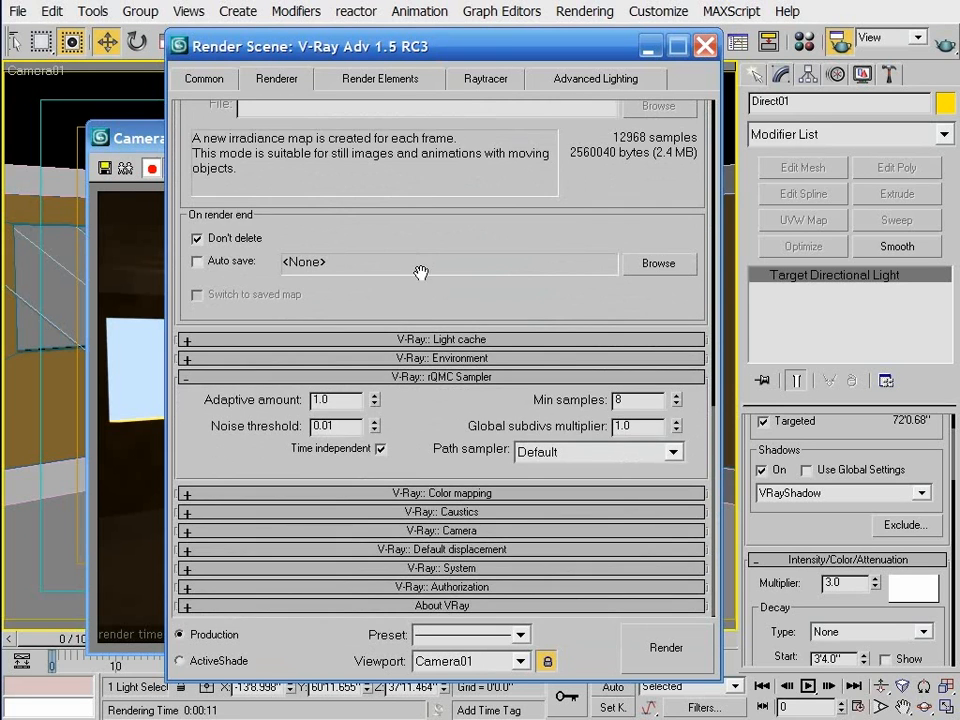
pyautogui.click(402, 341)
pyautogui.doubleClick(333, 213)
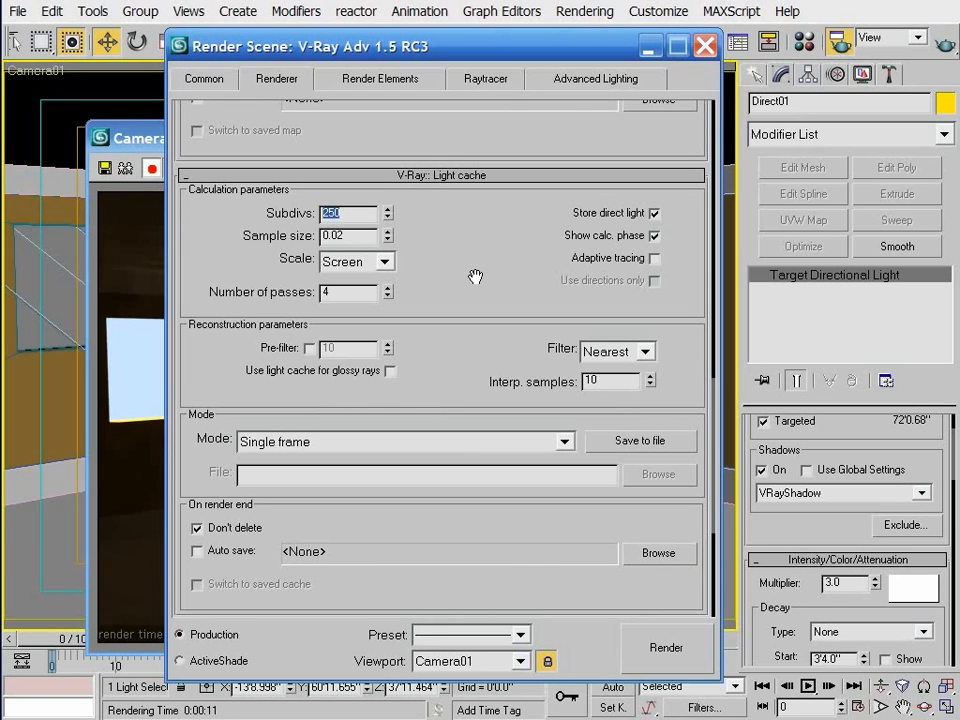
pyautogui.click(705, 45)
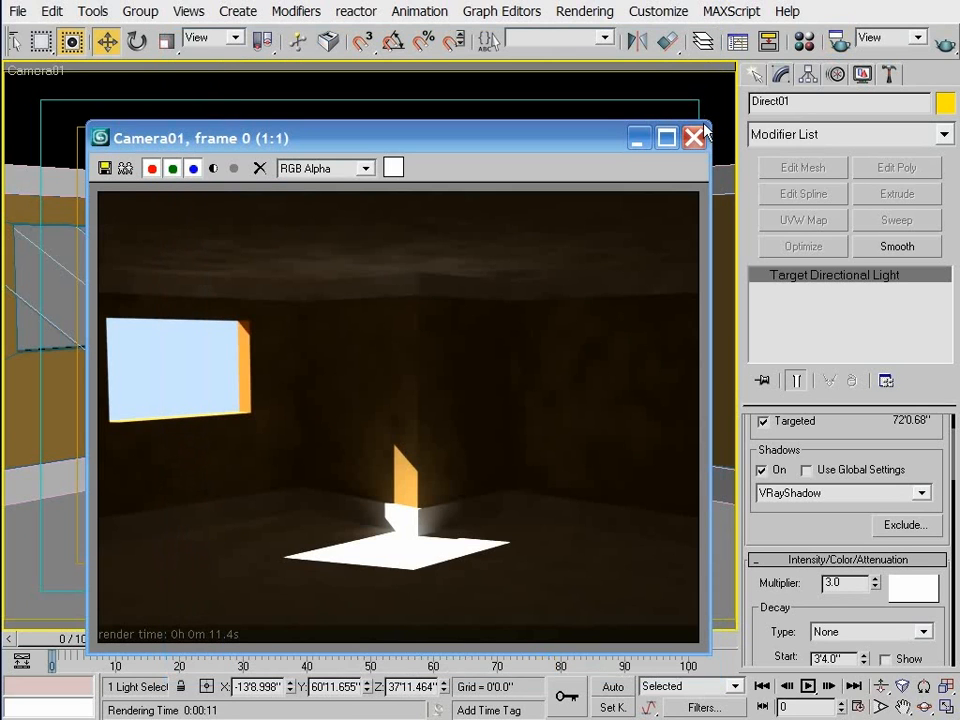
pyautogui.click(694, 137)
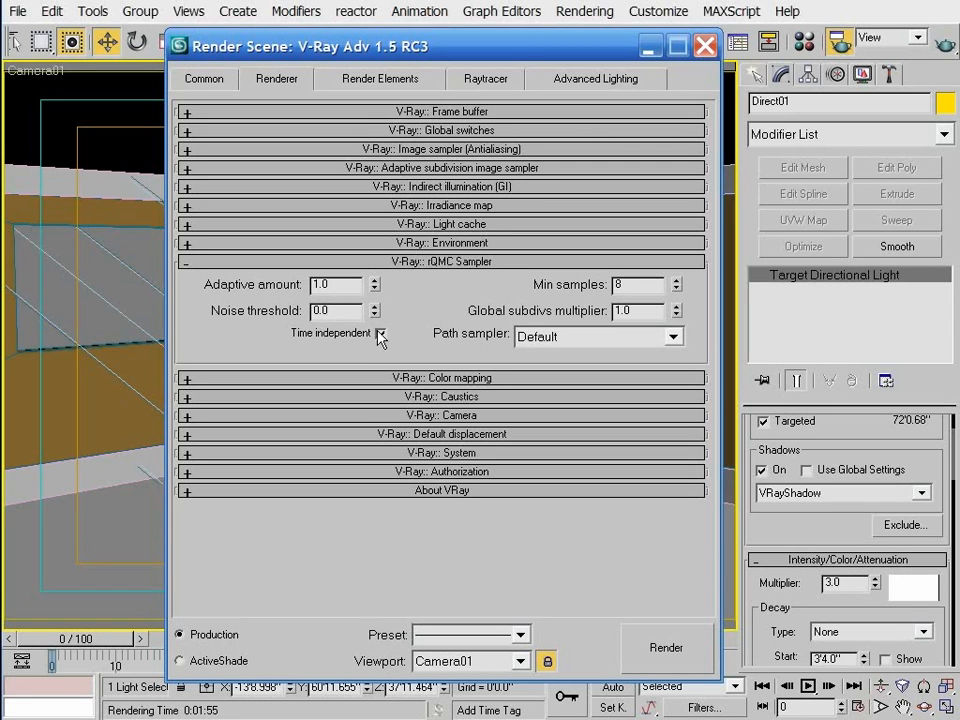
# Step: Set the rQMC Sampler's noise threshold to 0.01 and collapse its settings
pyautogui.write('1')
pyautogui.press('Return')
pyautogui.click(409, 293)
pyautogui.click(440, 261)
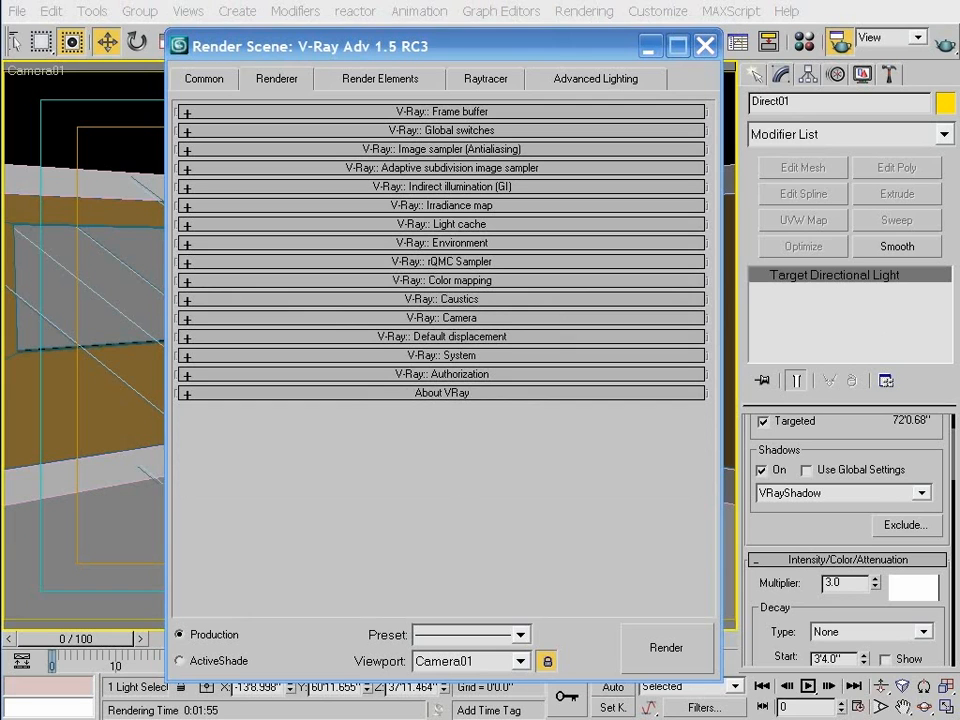
# Step: Lighten the walls material's diffuse color to a pale tan of about RGB 211, 192, 160
pyautogui.click(705, 46)
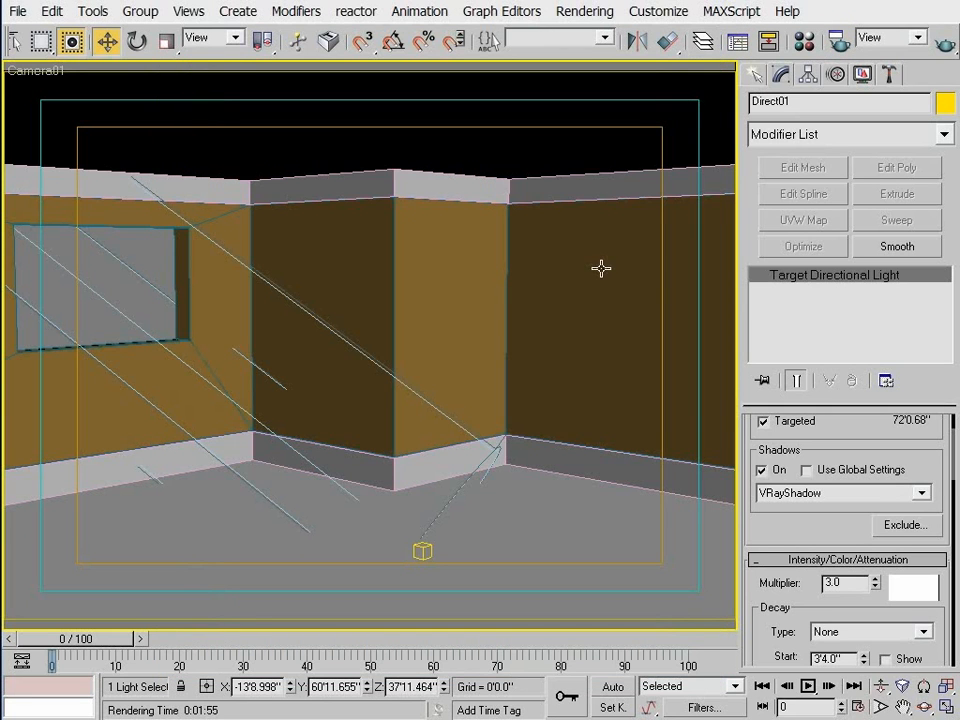
pyautogui.click(804, 42)
pyautogui.moveTo(440, 17); pyautogui.dragTo(380, 28)
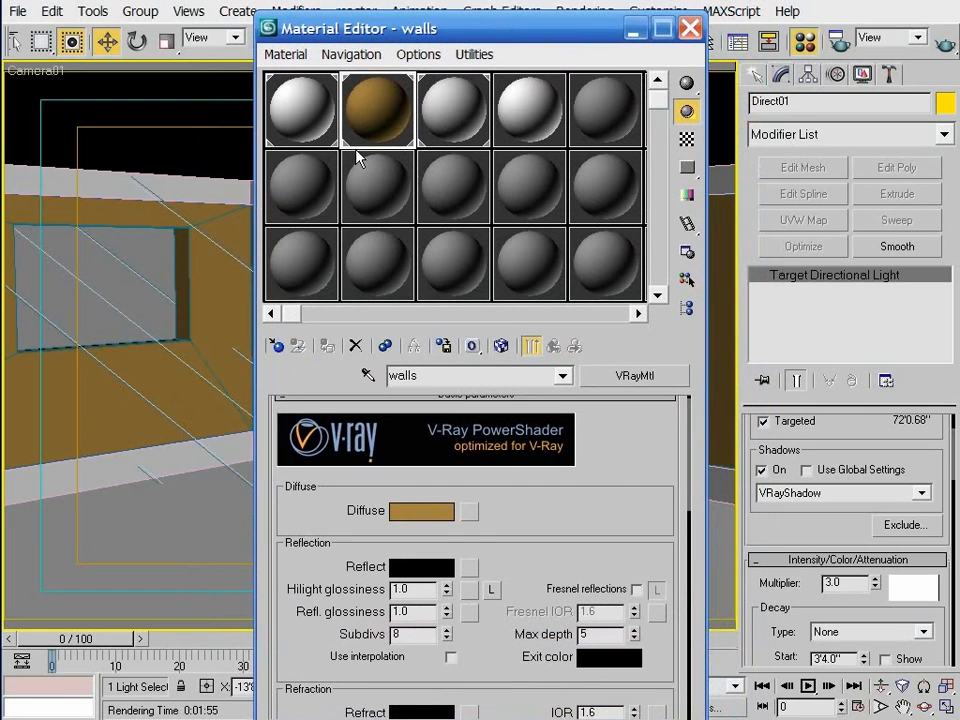
pyautogui.click(420, 512)
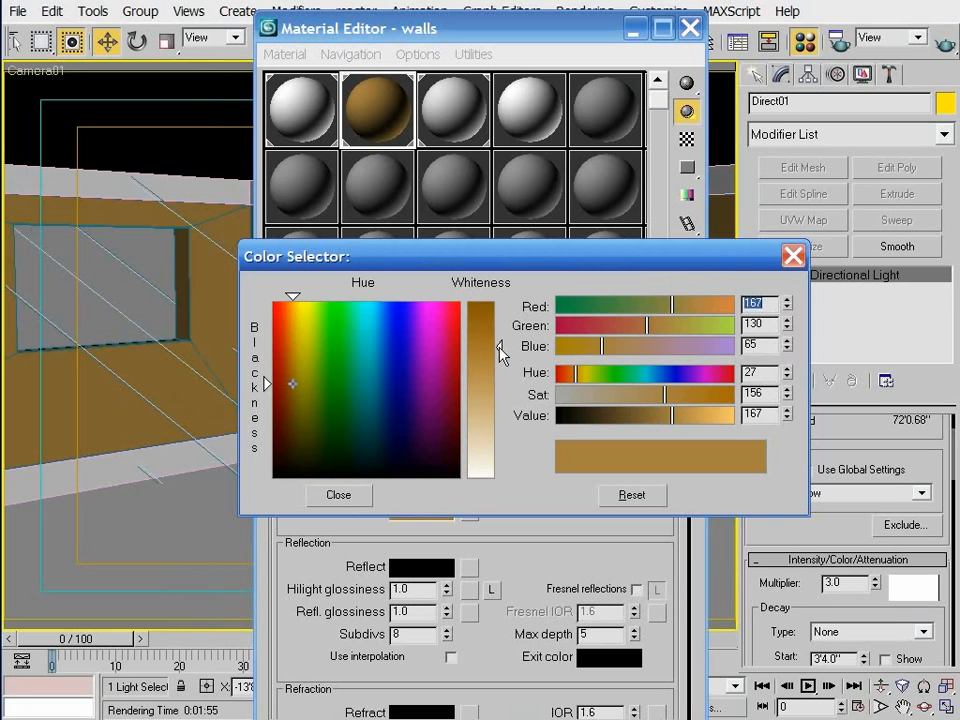
pyautogui.moveTo(500, 346); pyautogui.dragTo(502, 413)
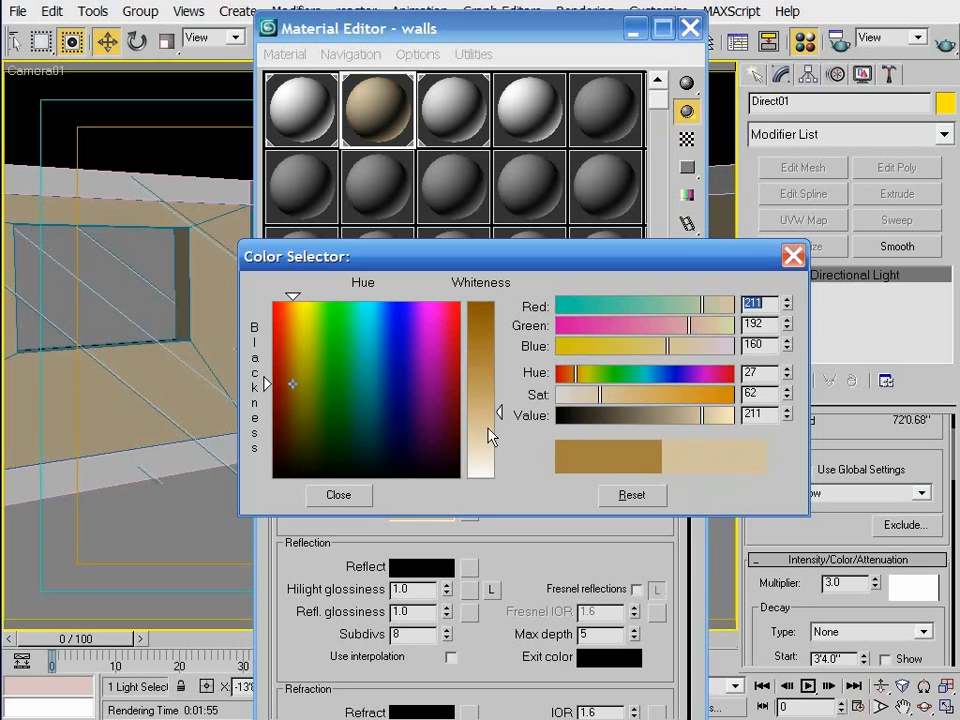
pyautogui.moveTo(500, 412); pyautogui.dragTo(500, 414)
pyautogui.click(362, 494)
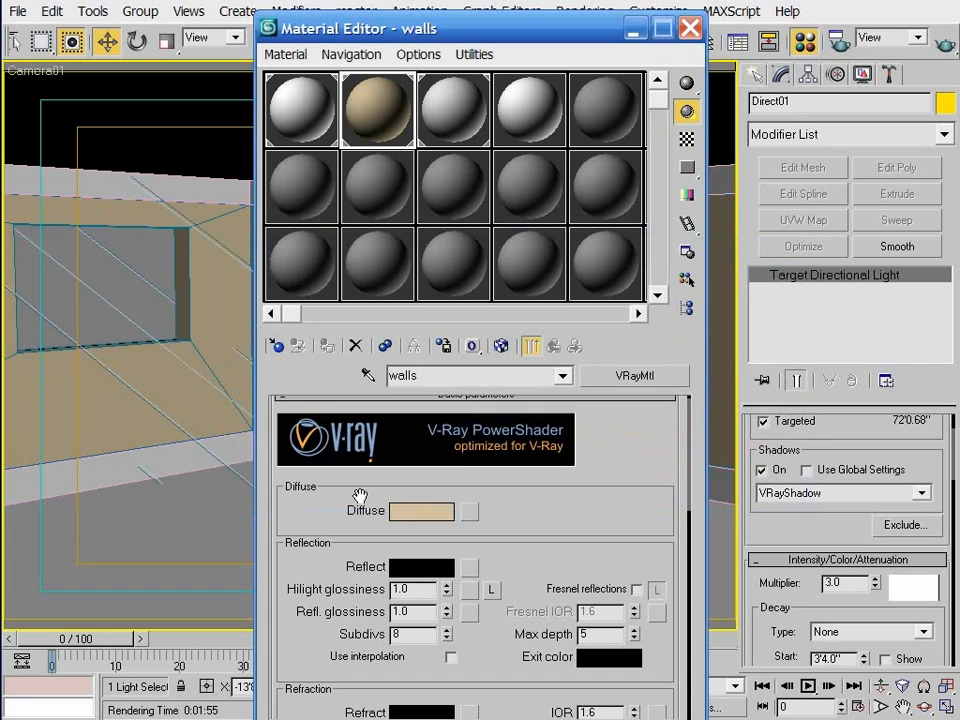
# Step: Render the Camera01 view, clone and minimize the rendered frame for comparison, and close the original frame and the Material Editor
pyautogui.click(944, 50)
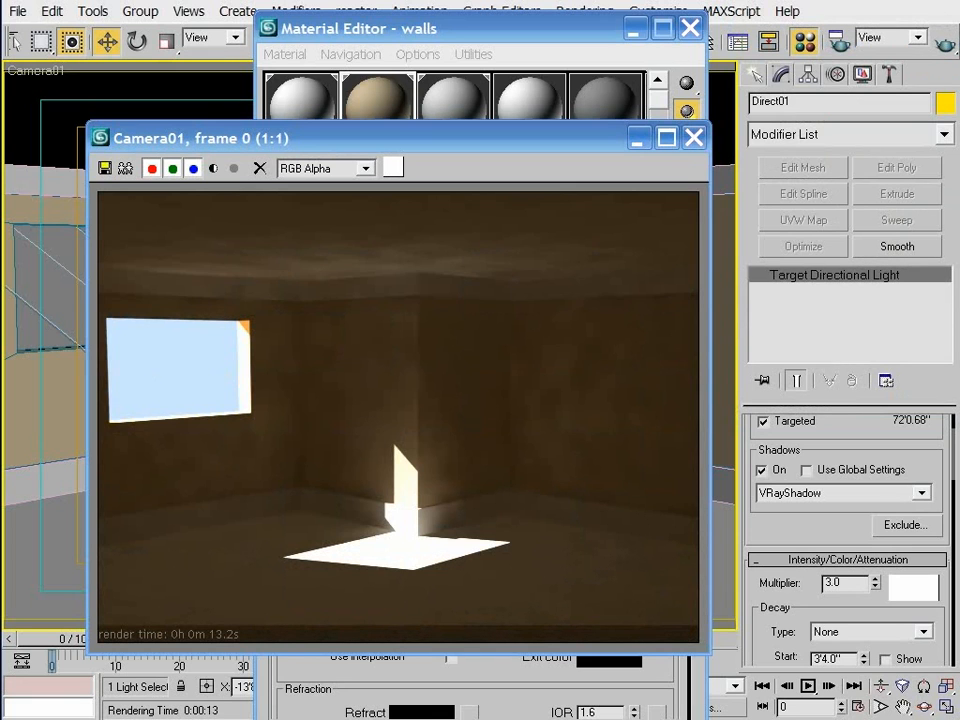
pyautogui.click(126, 170)
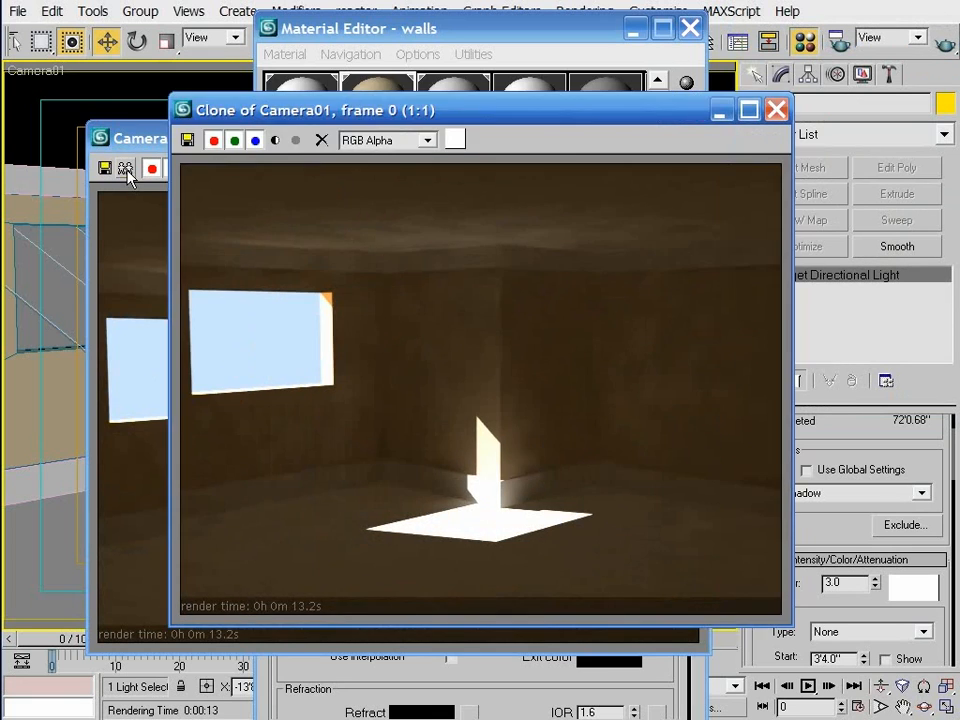
pyautogui.click(723, 114)
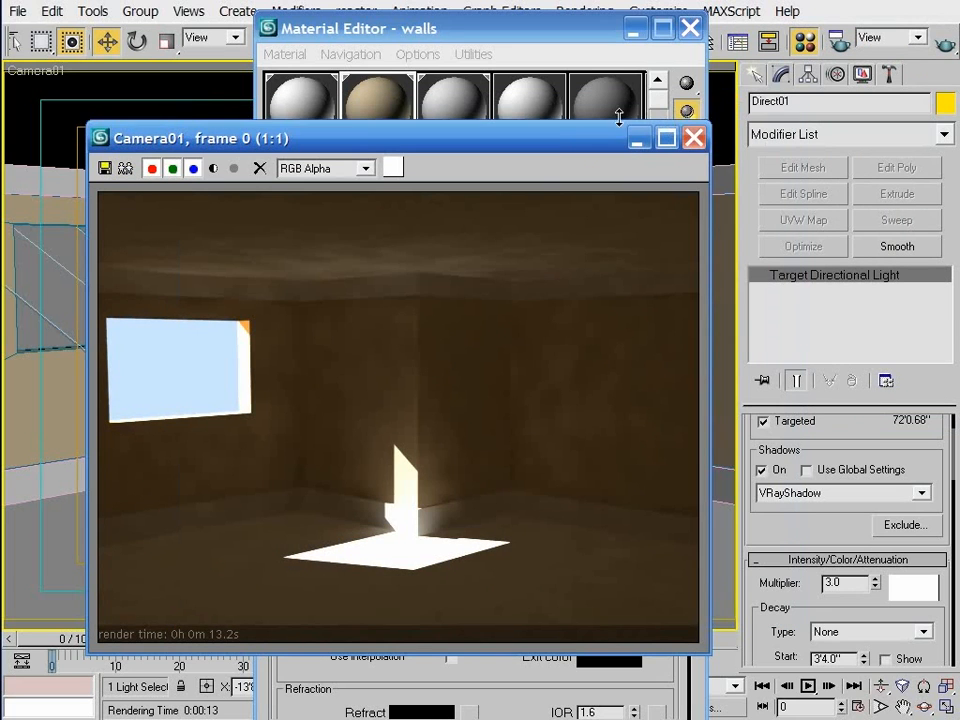
pyautogui.moveTo(574, 139); pyautogui.dragTo(592, 128)
pyautogui.click(711, 127)
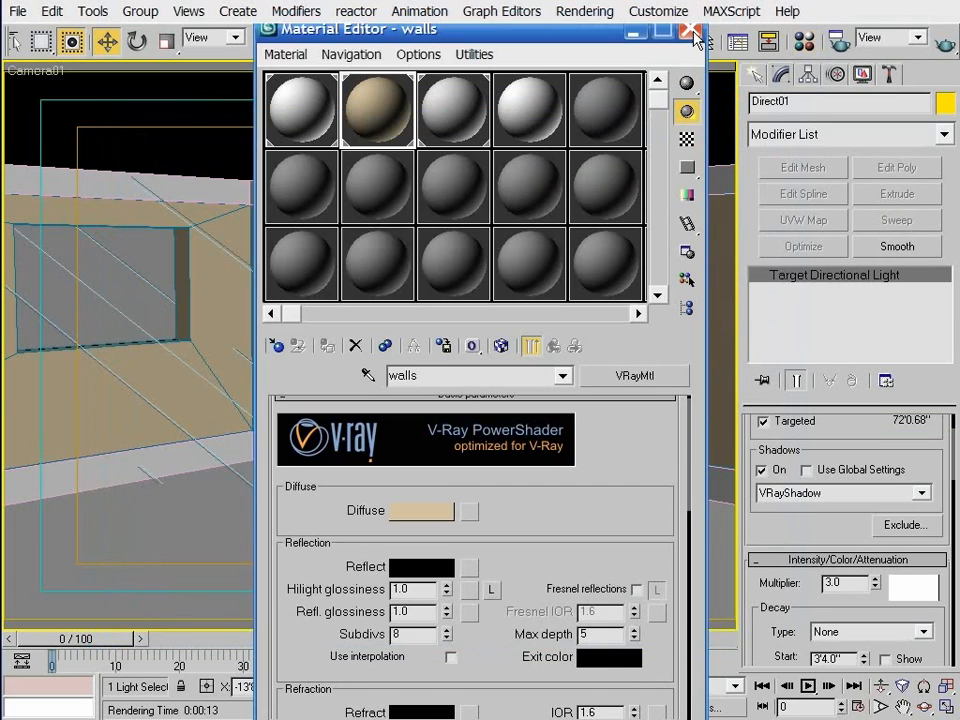
pyautogui.click(690, 28)
# Step: Hide the Ceiling object, render Camera01, and place the new frame beside the cloned one for comparison
pyautogui.click(547, 145)
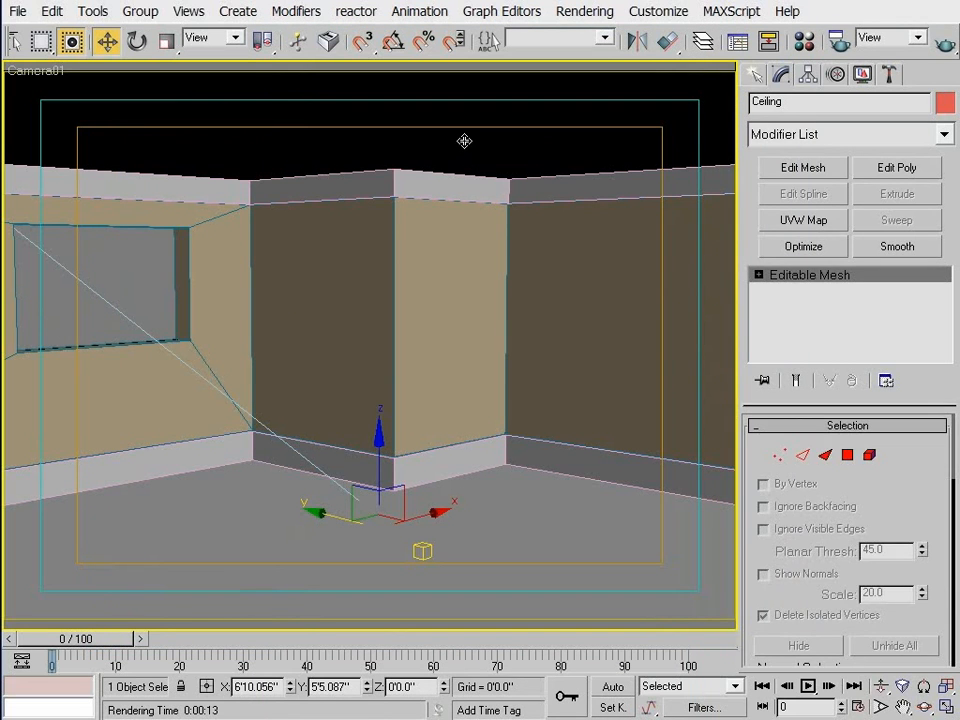
pyautogui.click(876, 77)
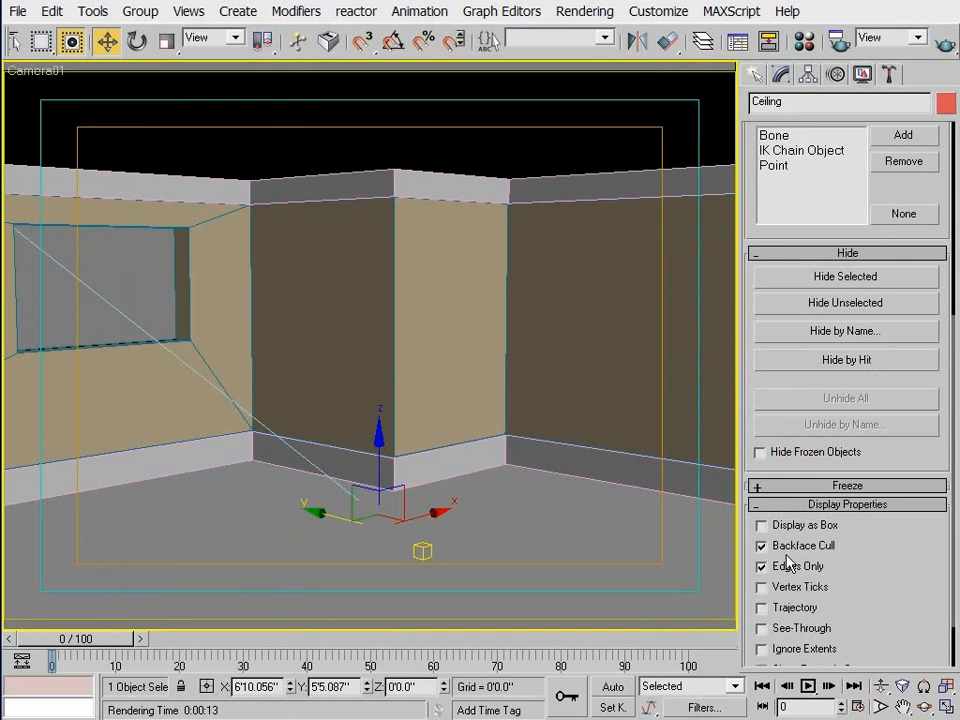
pyautogui.click(838, 278)
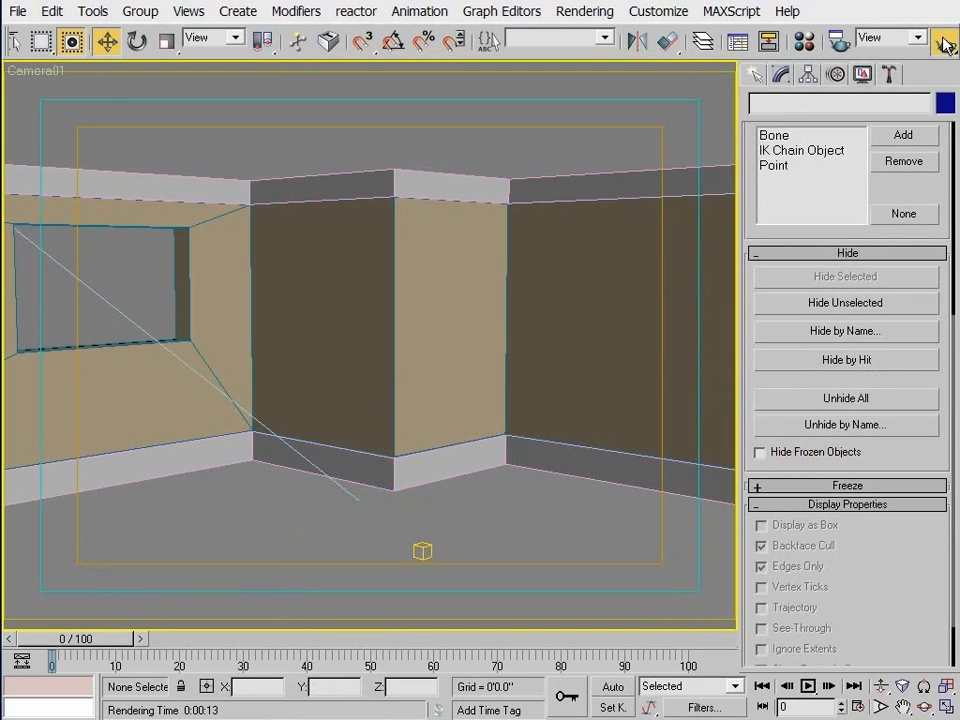
pyautogui.hotkey('shift', 'q')
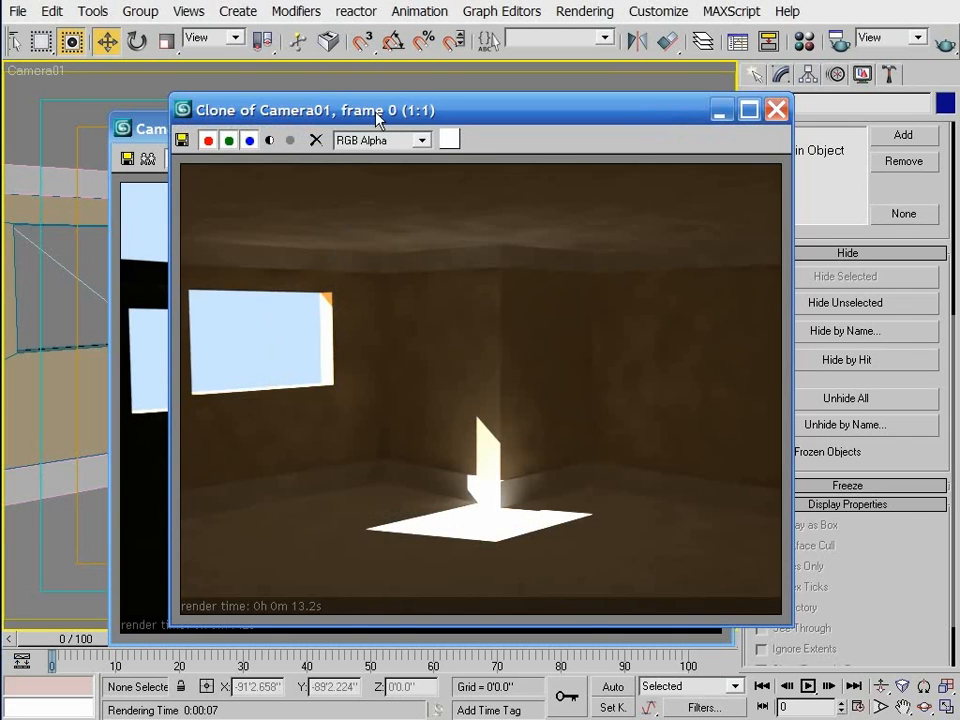
pyautogui.moveTo(381, 118); pyautogui.dragTo(554, 120)
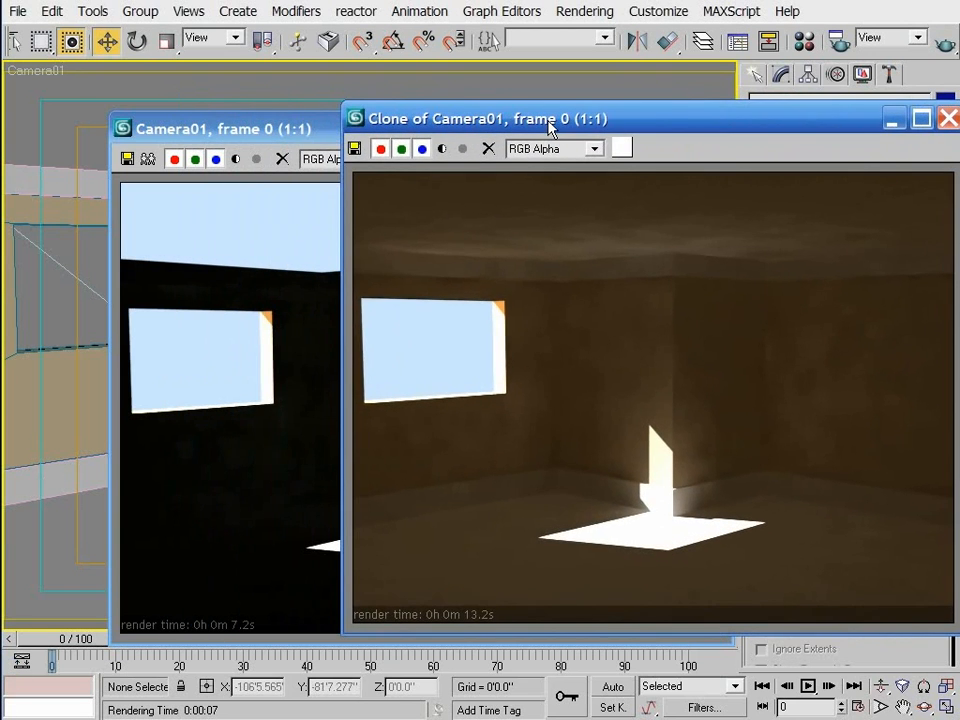
pyautogui.moveTo(296, 130); pyautogui.dragTo(209, 122)
pyautogui.click(727, 277)
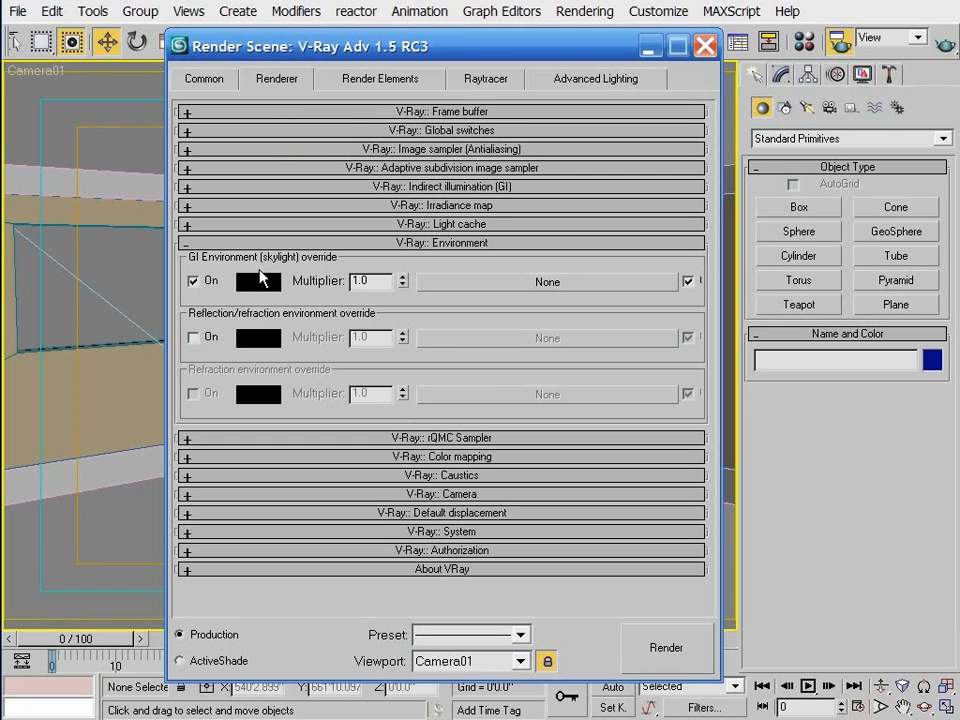
# Step: Set the GI environment skylight override to pale cyan (RGB 197, 230, 227) and render the Camera01 view
pyautogui.click(266, 284)
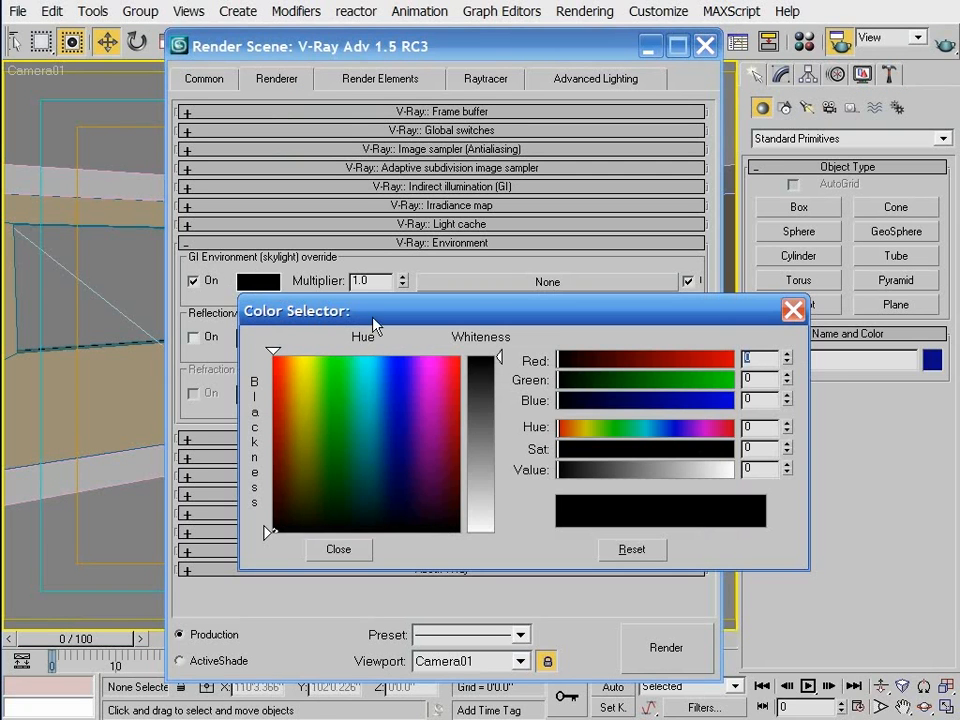
pyautogui.click(364, 432)
pyautogui.moveTo(484, 488); pyautogui.dragTo(484, 494)
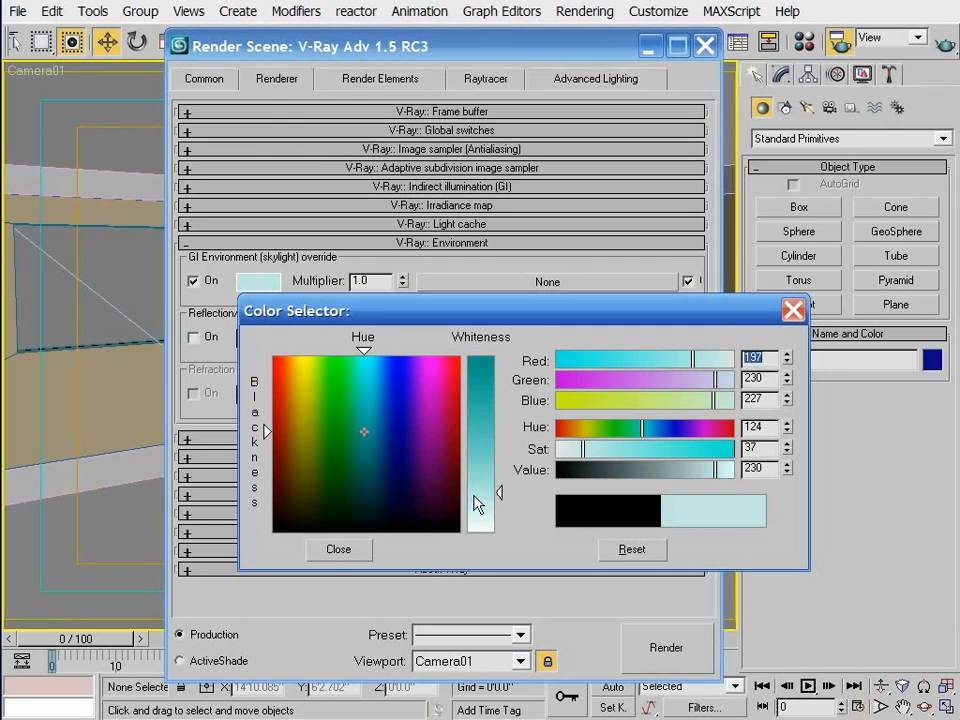
pyautogui.click(338, 549)
pyautogui.click(946, 46)
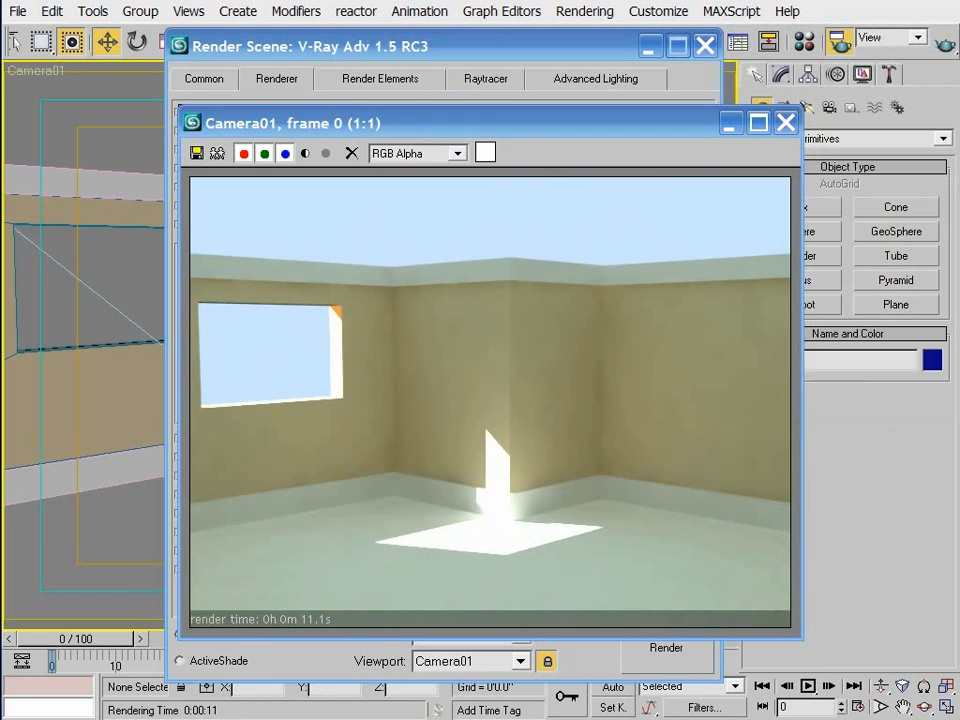
pyautogui.moveTo(710, 125); pyautogui.dragTo(652, 146)
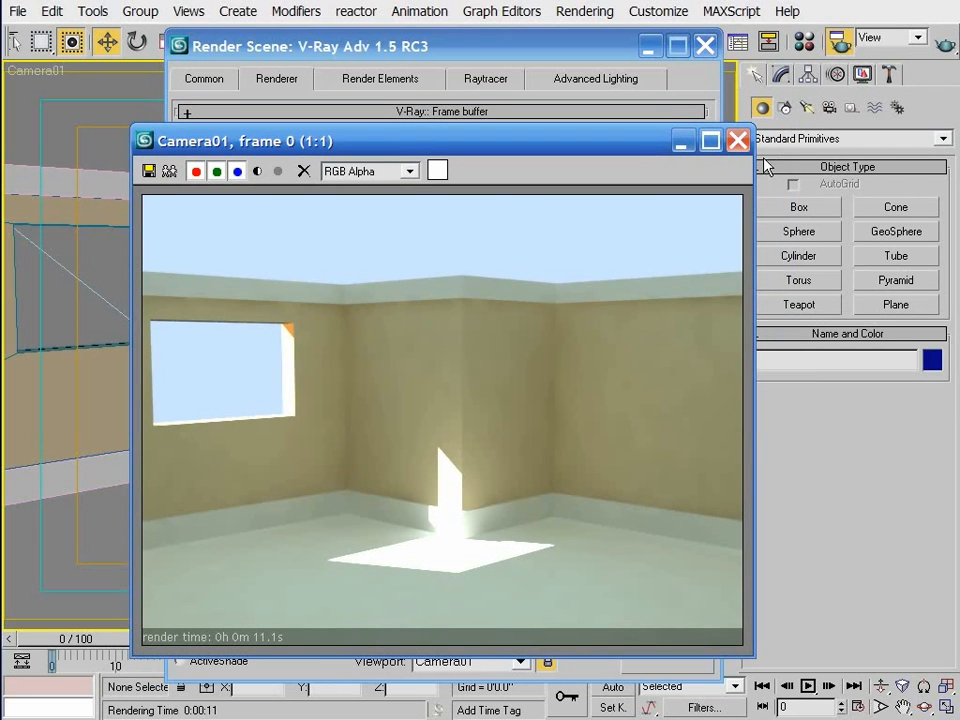
pyautogui.click(740, 144)
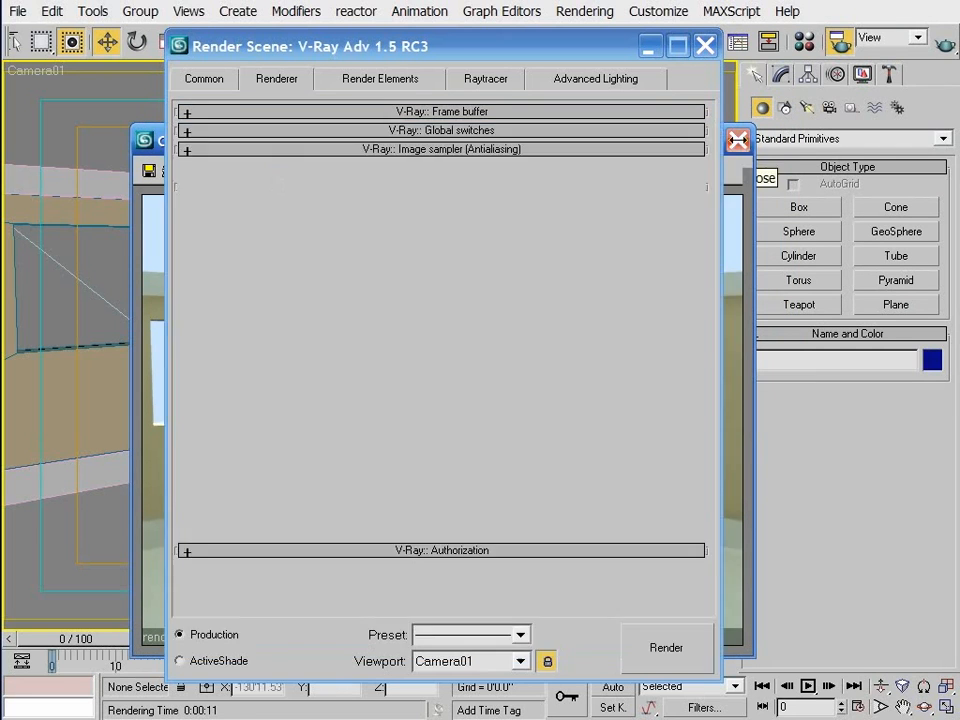
pyautogui.click(705, 46)
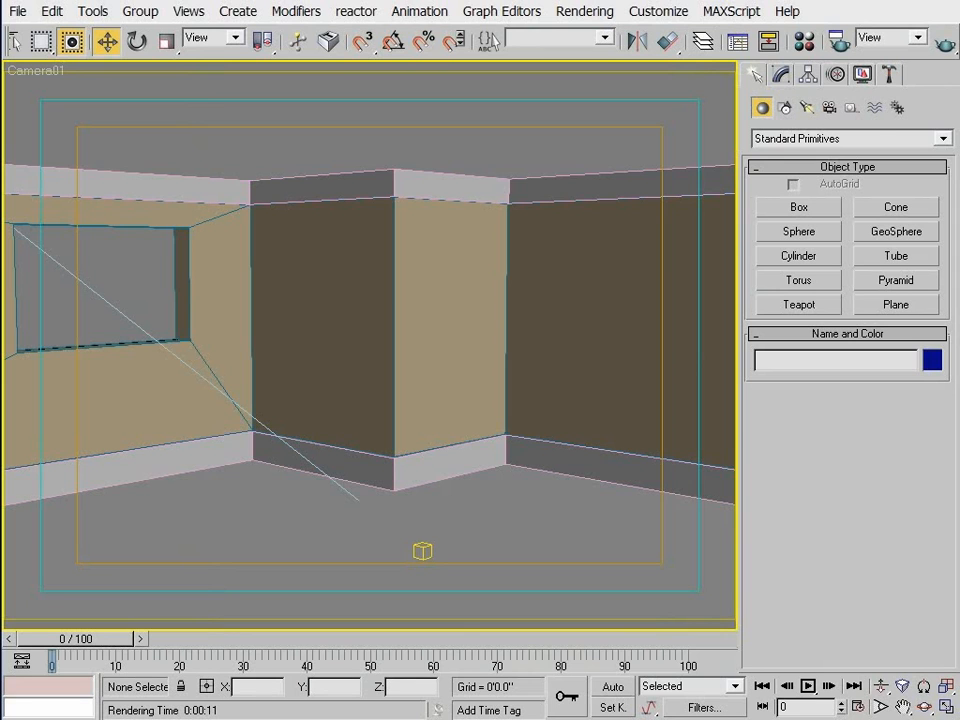
# Step: Create a plane VRayLight covering the window opening in the front view, with half-length about 5'2.5" and half-width about 3'2.2"
pyautogui.click(807, 108)
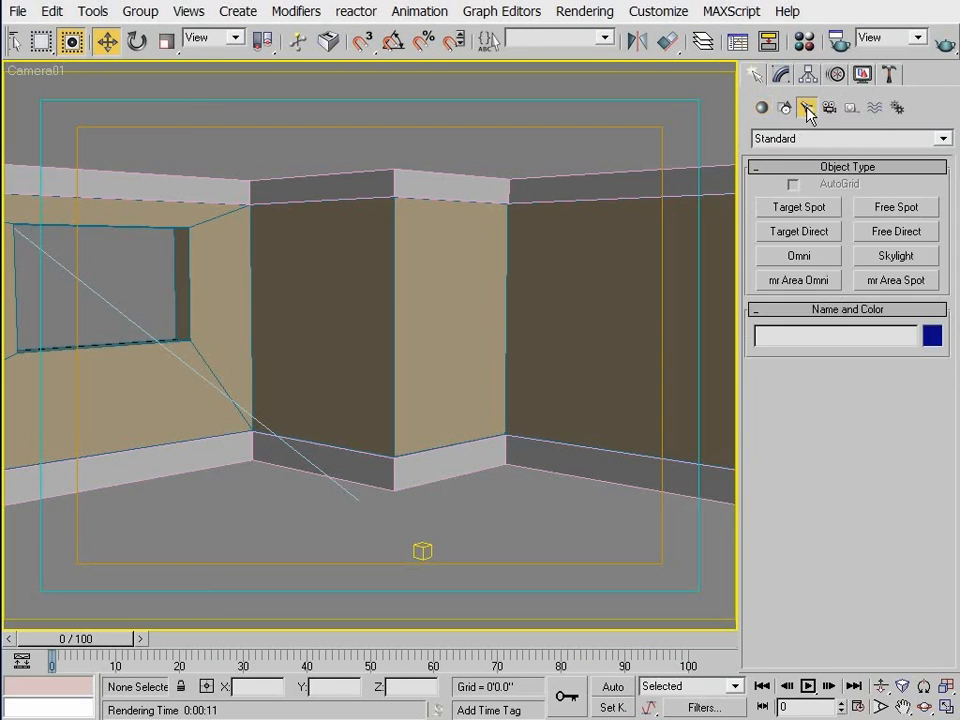
pyautogui.click(802, 140)
pyautogui.click(785, 181)
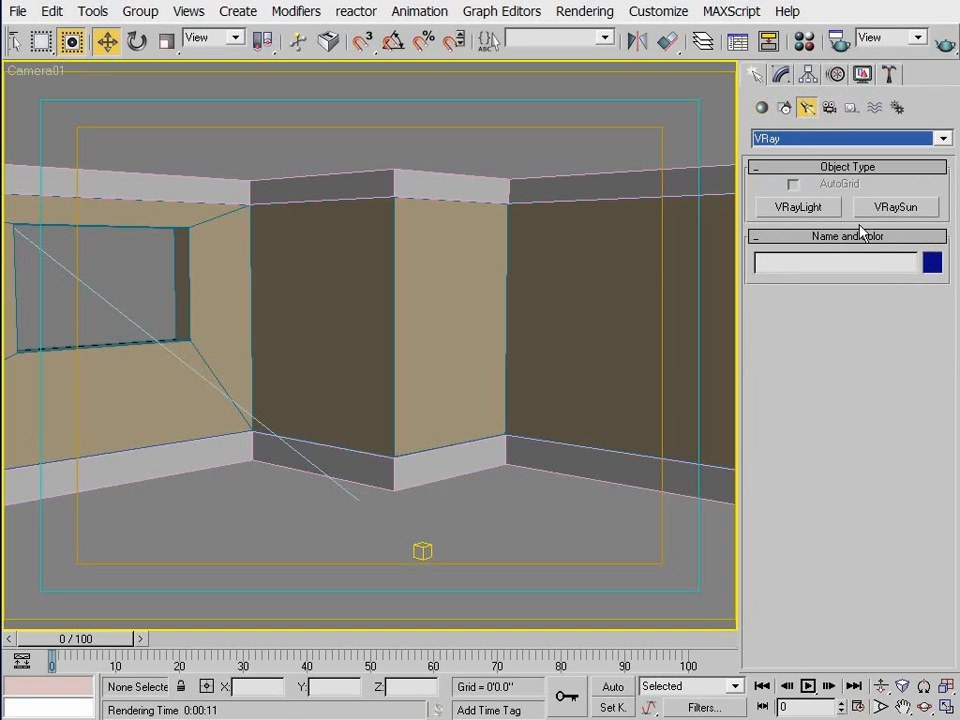
pyautogui.click(806, 208)
pyautogui.press('f')
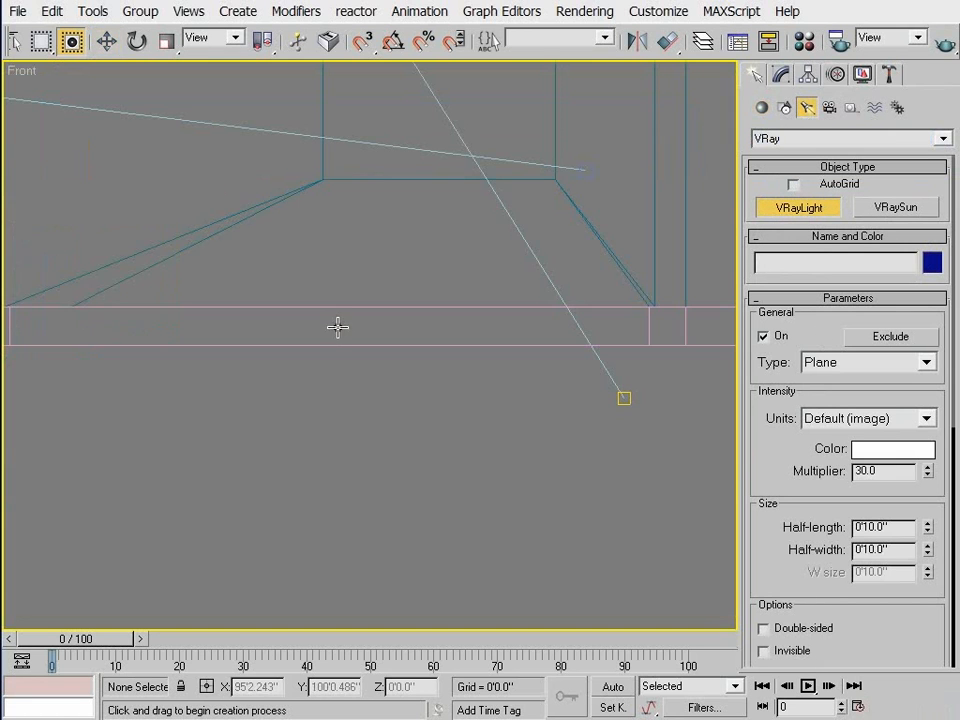
pyautogui.scroll(-5, 360, 385)
pyautogui.scroll(4, 362, 311)
pyautogui.scroll(2, 358, 299)
pyautogui.moveTo(400, 293); pyautogui.dragTo(299, 310, button='middle')
pyautogui.moveTo(189, 246); pyautogui.dragTo(514, 446)
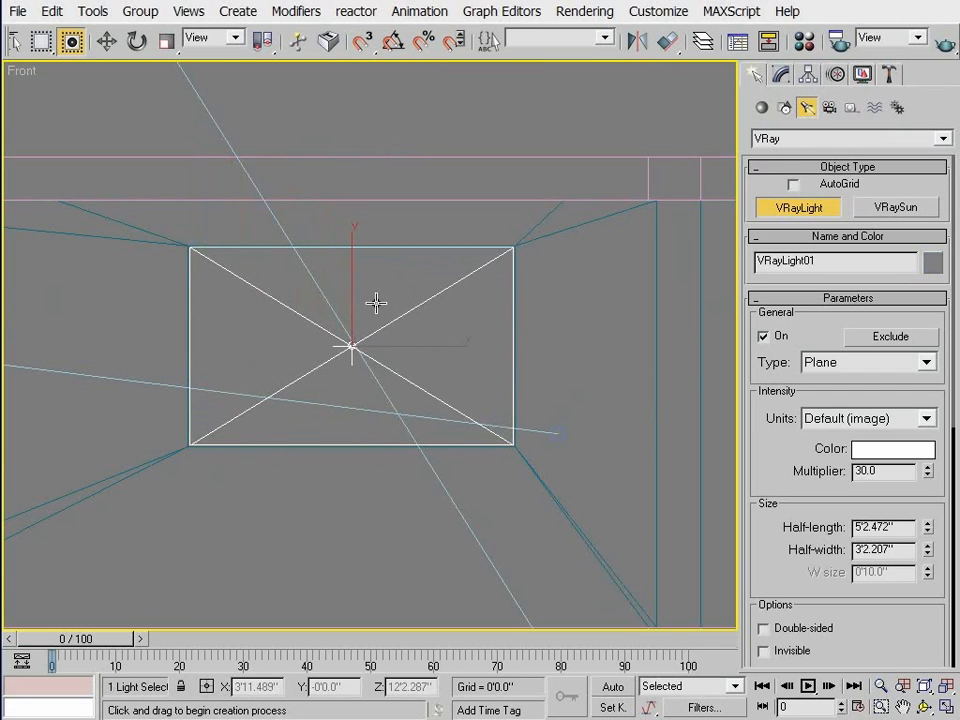
# Step: Move the VRayLight in the top view onto the inner face of the window wall, at Y about 22'0.4"
pyautogui.press('w')
pyautogui.press('t')
pyautogui.moveTo(384, 365); pyautogui.dragTo(366, 156)
pyautogui.scroll(2, 372, 178)
pyautogui.scroll(3, 401, 225)
pyautogui.moveTo(403, 230); pyautogui.dragTo(401, 207)
# Step: Mirror the VRayLight about the Y axis without cloning so it points into the room
pyautogui.click(636, 41)
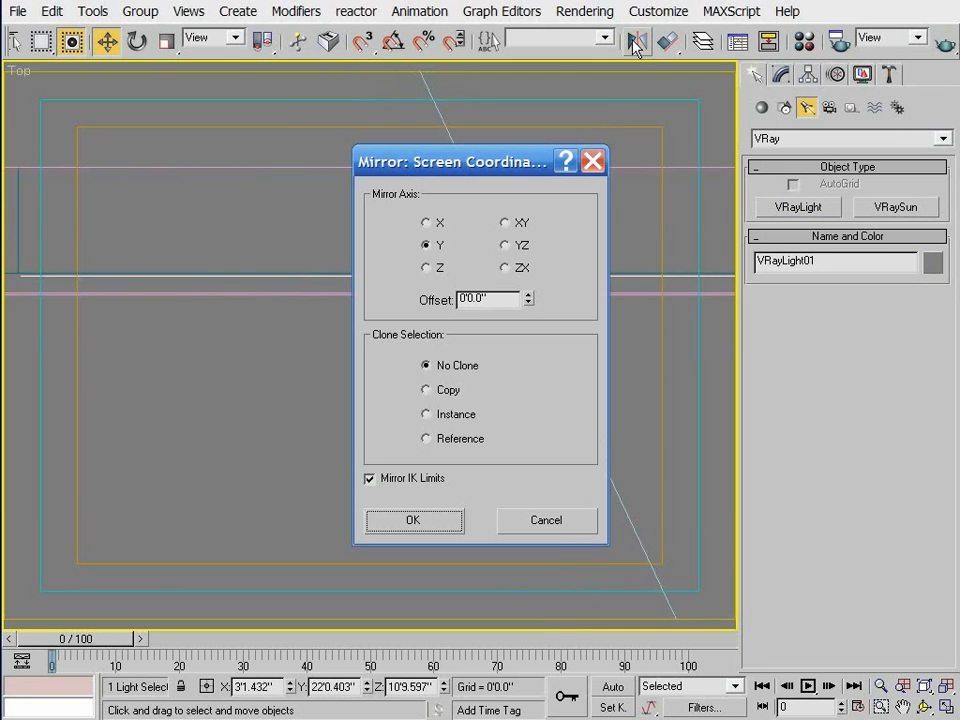
pyautogui.click(437, 528)
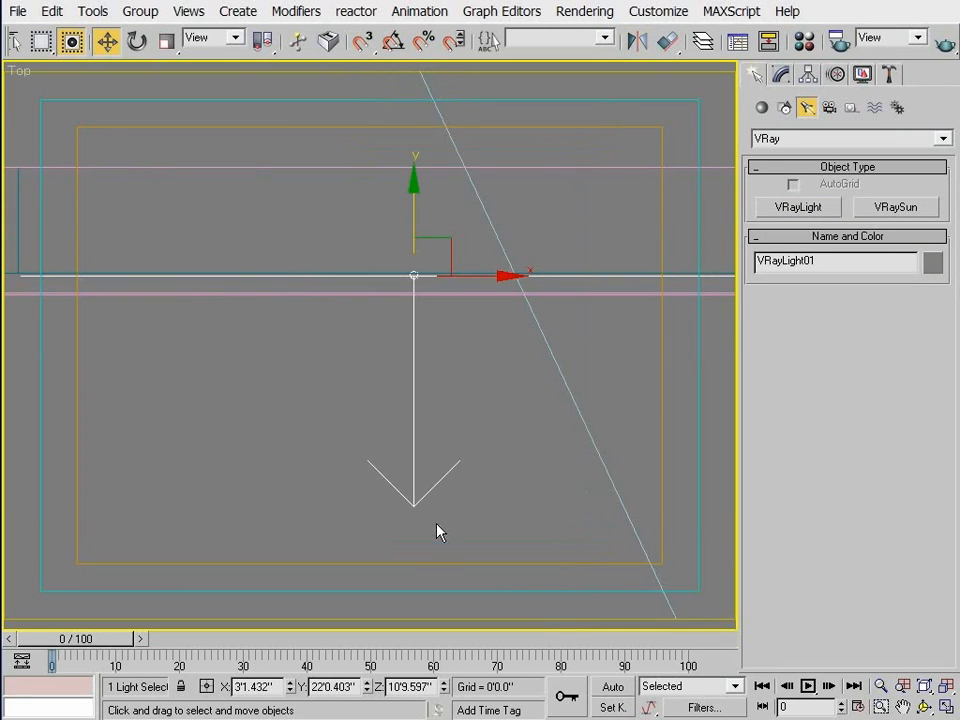
pyautogui.moveTo(407, 360)
pyautogui.mouseDown()
pyautogui.moveTo(407, 375)
pyautogui.moveTo(406, 354)
pyautogui.mouseUp()
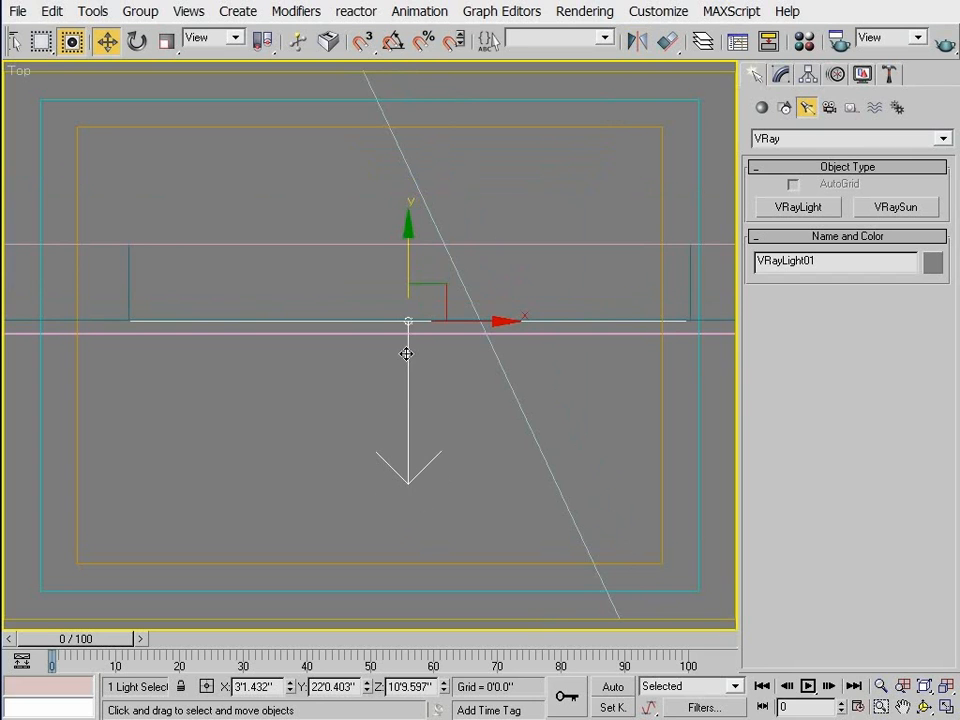
# Step: Check how the VRayLight fits the window opening in the front and camera views, and undo a trial downward move
pyautogui.press('c')
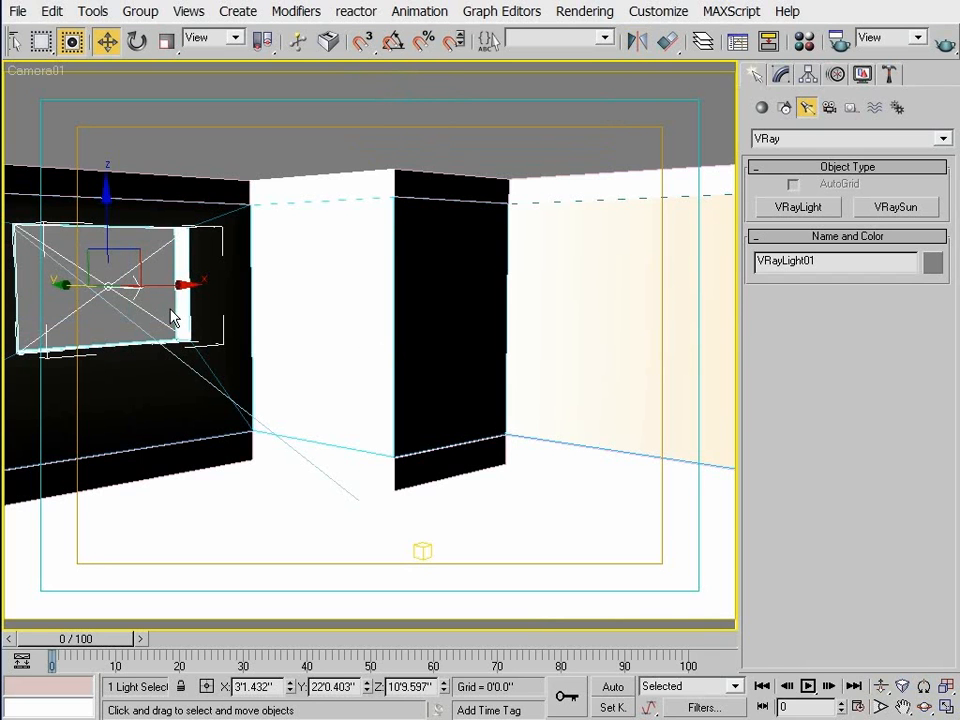
pyautogui.press('f')
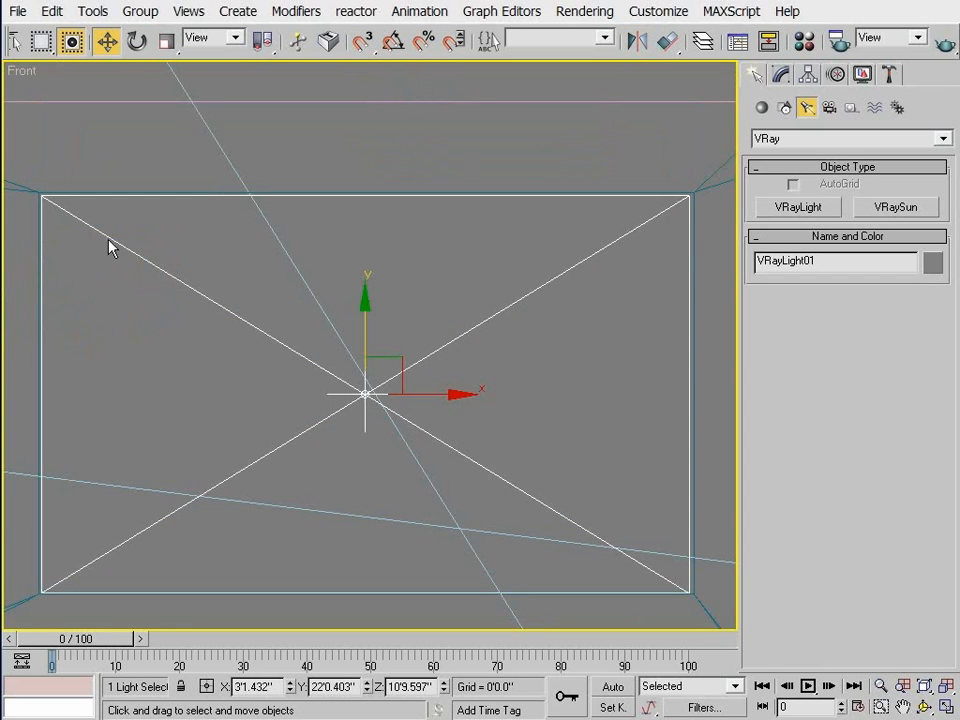
pyautogui.scroll(8, 115, 252)
pyautogui.scroll(-8, 257, 326)
pyautogui.scroll(8, 422, 371)
pyautogui.scroll(2, 523, 422)
pyautogui.press('c')
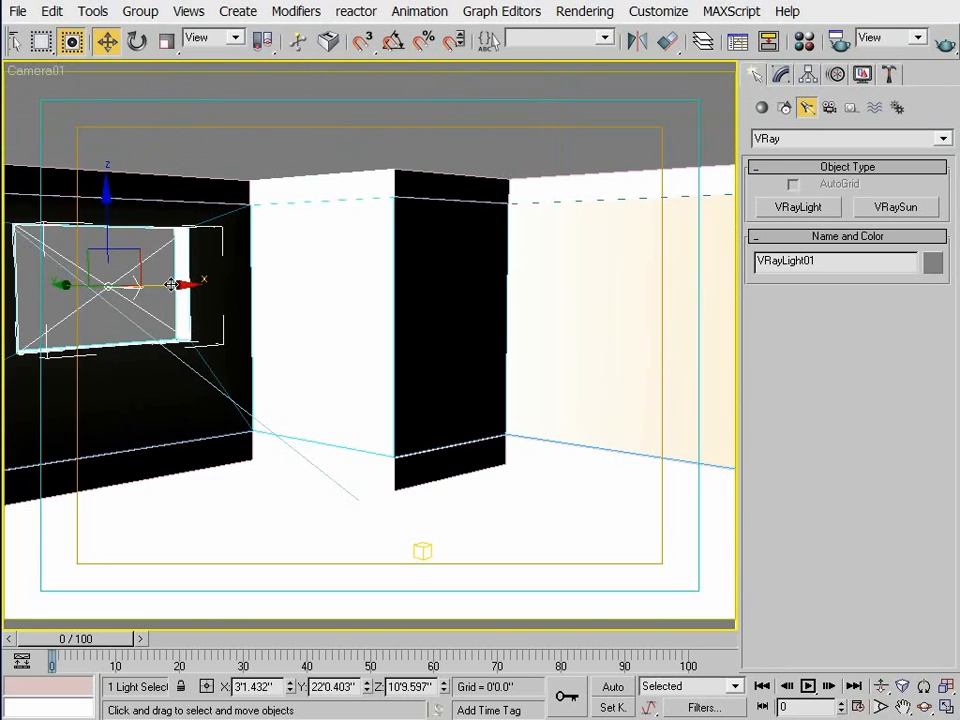
pyautogui.moveTo(99, 229); pyautogui.dragTo(93, 291)
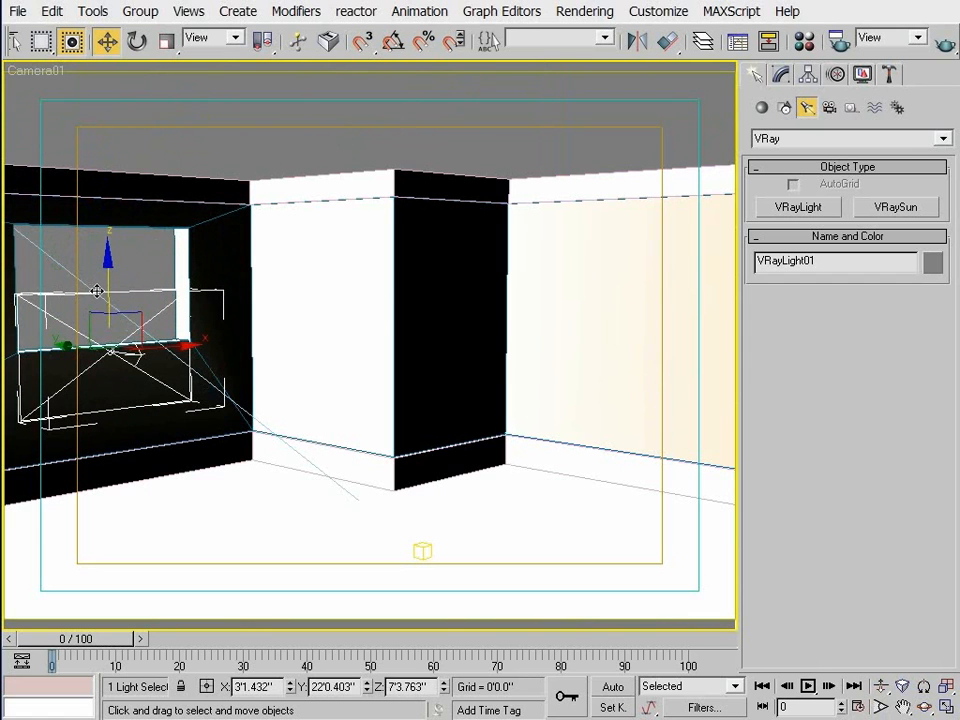
pyautogui.hotkey('ctrl', 'z')
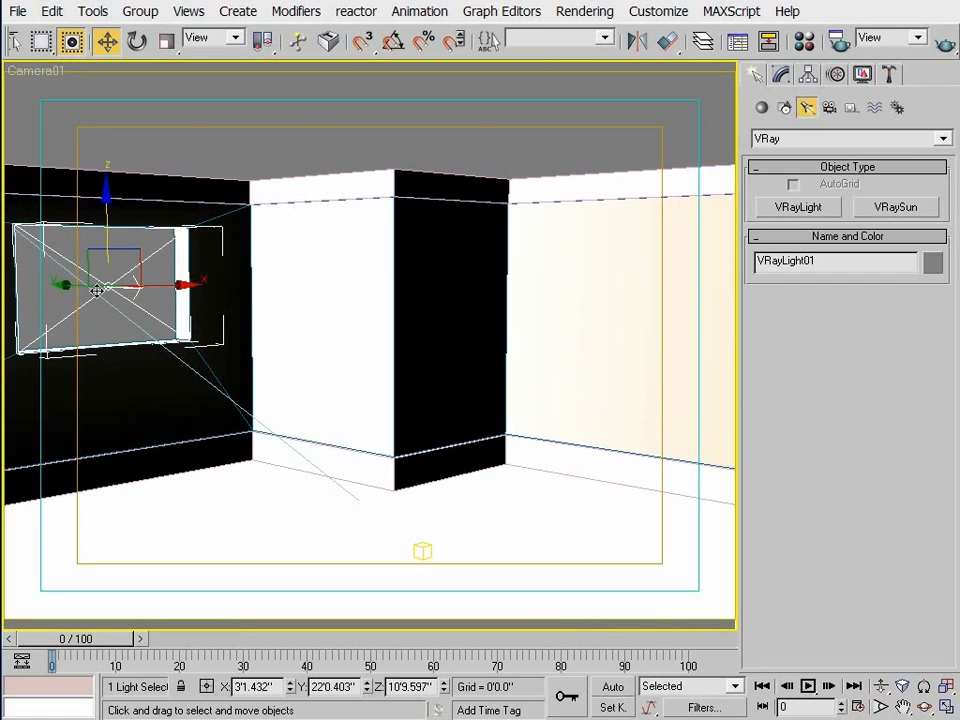
# Step: Unhide all objects to restore the ceiling and render the Camera01 view
pyautogui.click(862, 74)
pyautogui.click(849, 399)
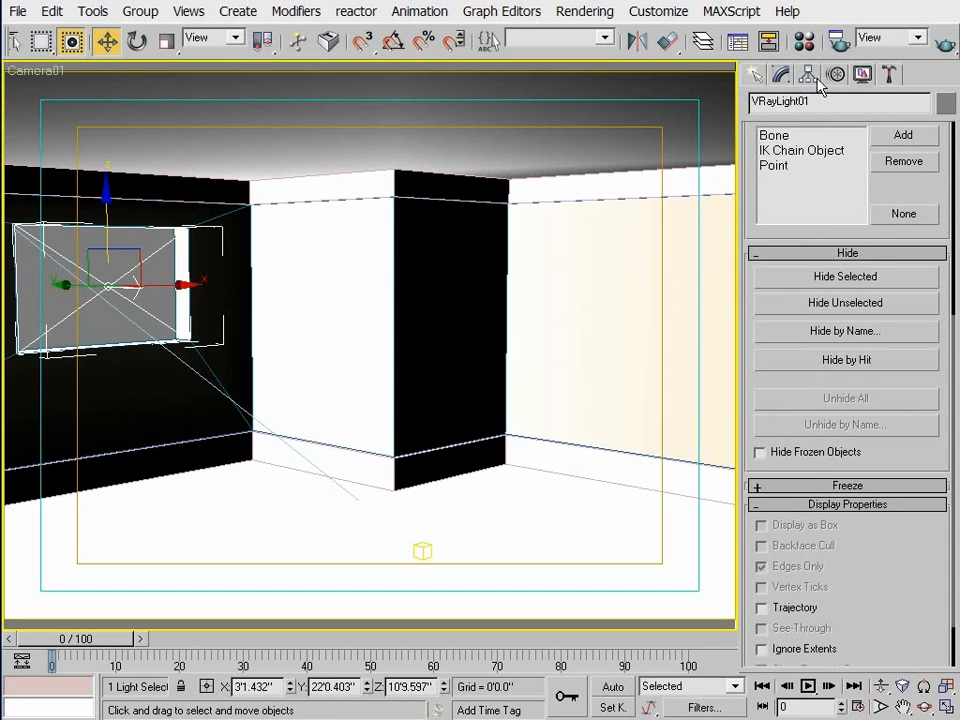
pyautogui.click(944, 44)
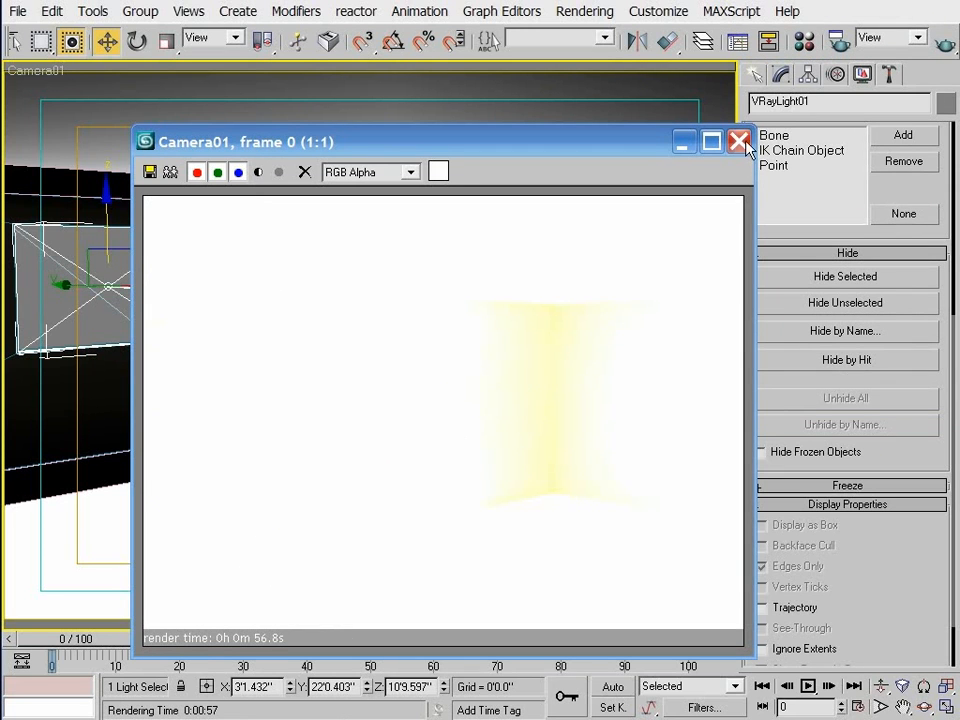
# Step: Set the VRayLight's multiplier to 10 and render the Camera01 view again
pyautogui.click(739, 141)
pyautogui.click(781, 74)
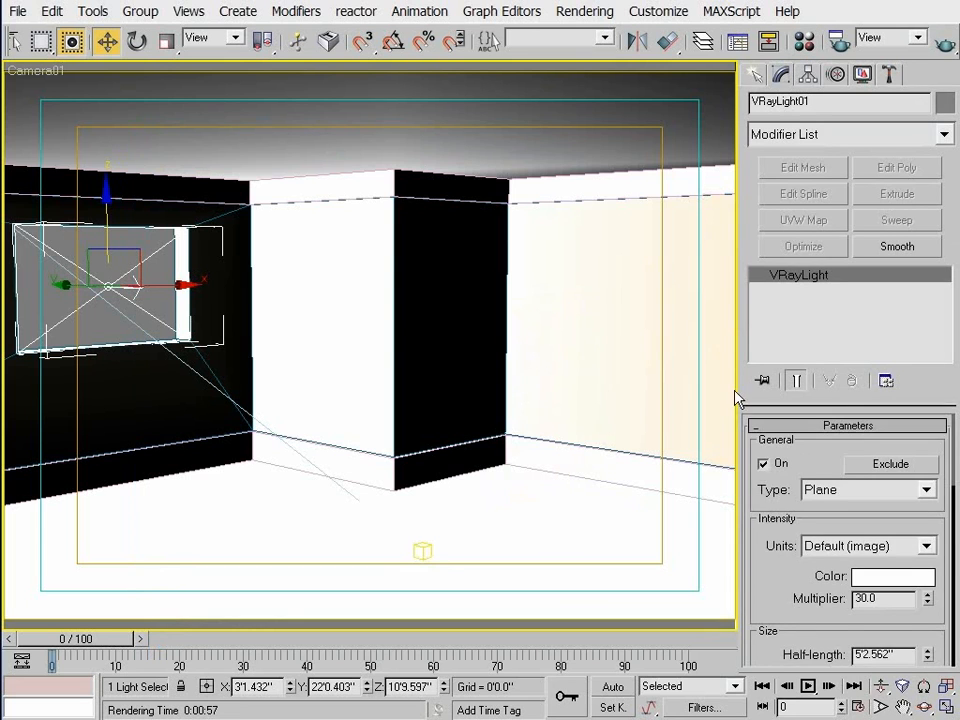
pyautogui.scroll(-5, 772, 478)
pyautogui.moveTo(880, 484); pyautogui.dragTo(810, 485)
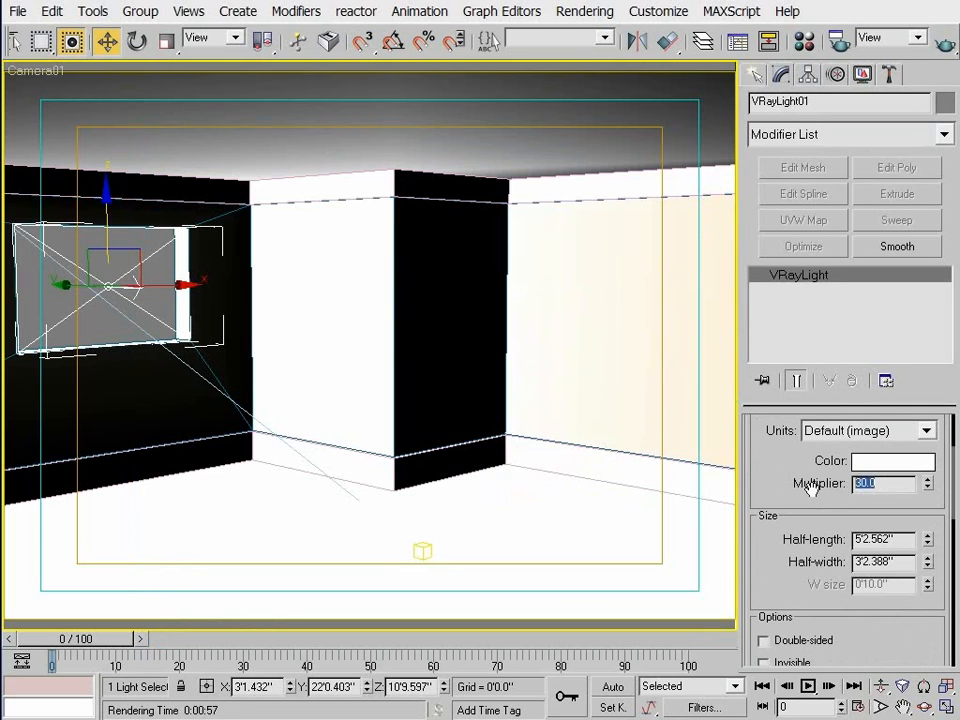
pyautogui.write('10')
pyautogui.press('Return')
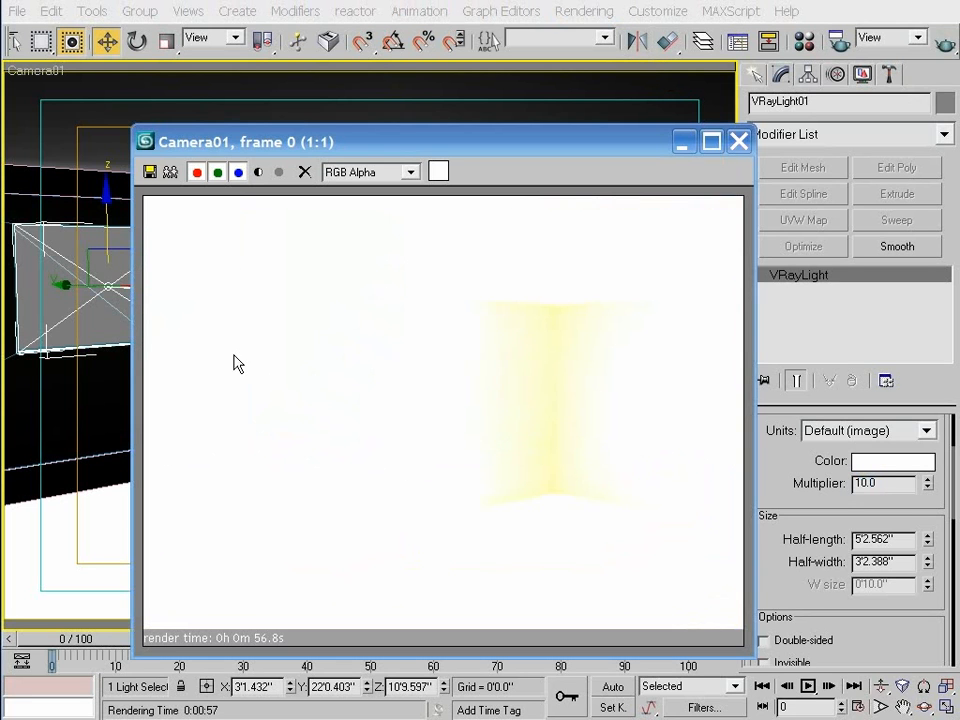
pyautogui.click(738, 141)
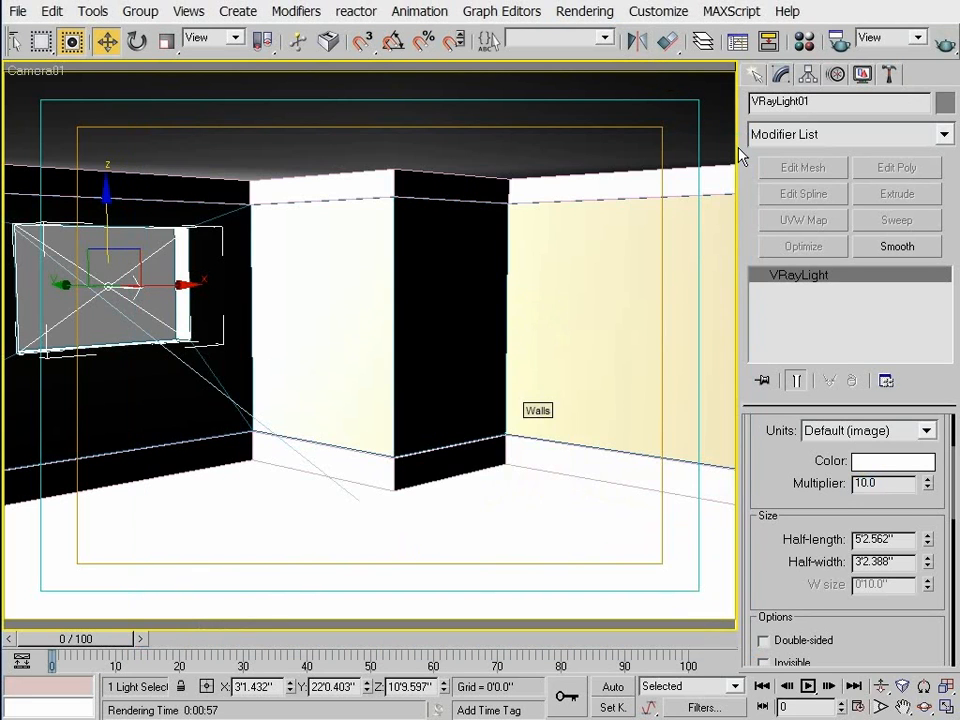
# Step: Make the VRayLight invisible to the camera and re-render the Camera01 view
pyautogui.moveTo(786, 471); pyautogui.dragTo(793, 313)
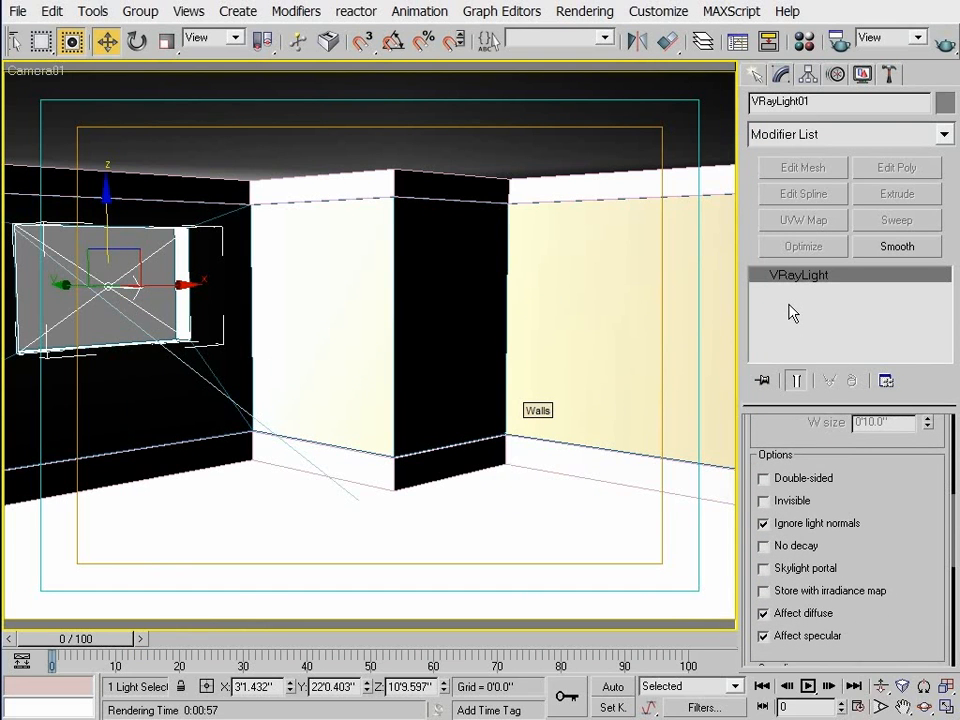
pyautogui.click(764, 502)
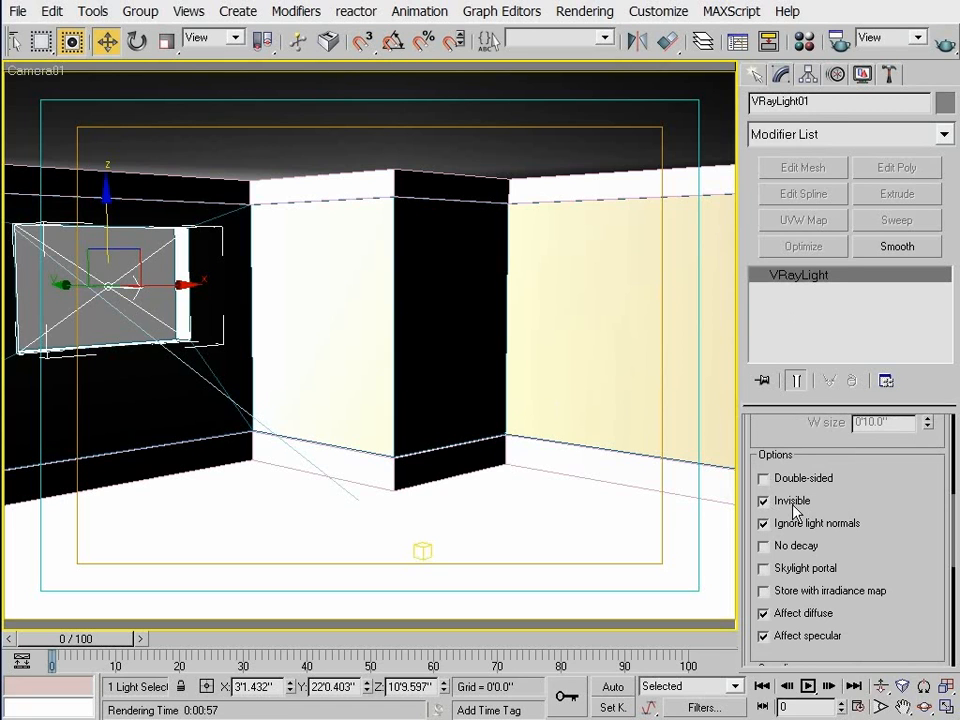
pyautogui.click(943, 40)
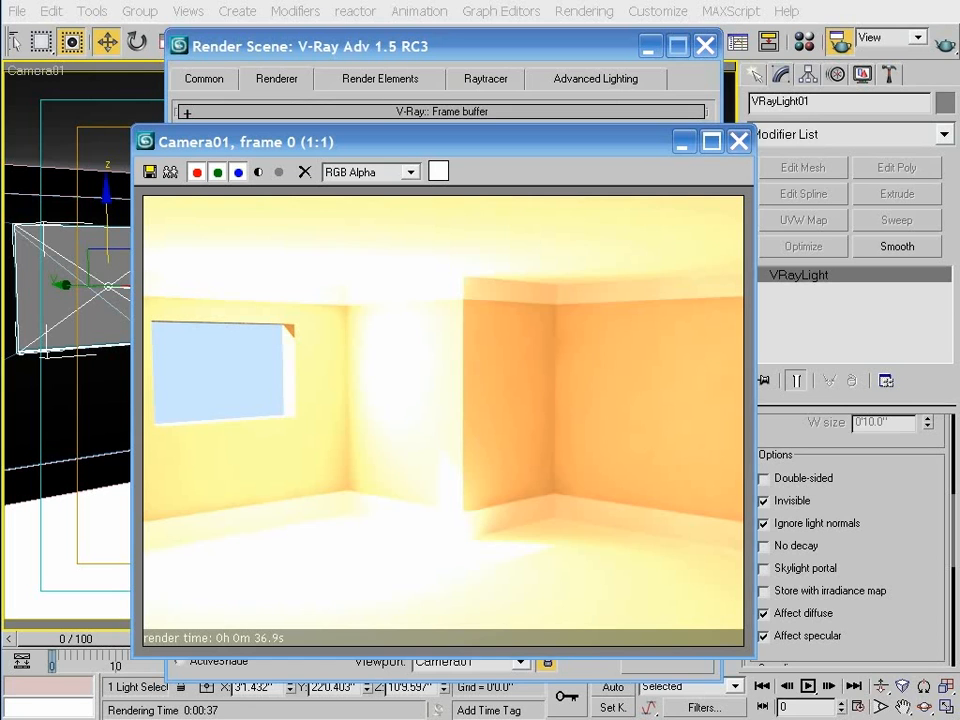
# Step: Set the V-Ray color mapping type to Exponential and render the Camera01 view
pyautogui.click(449, 47)
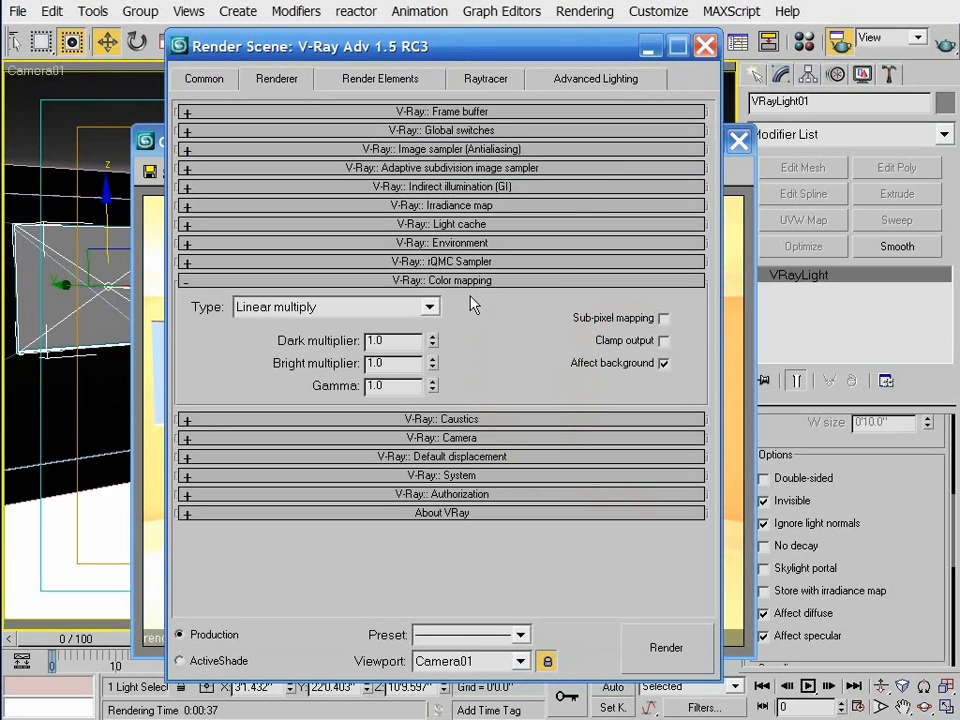
pyautogui.click(427, 310)
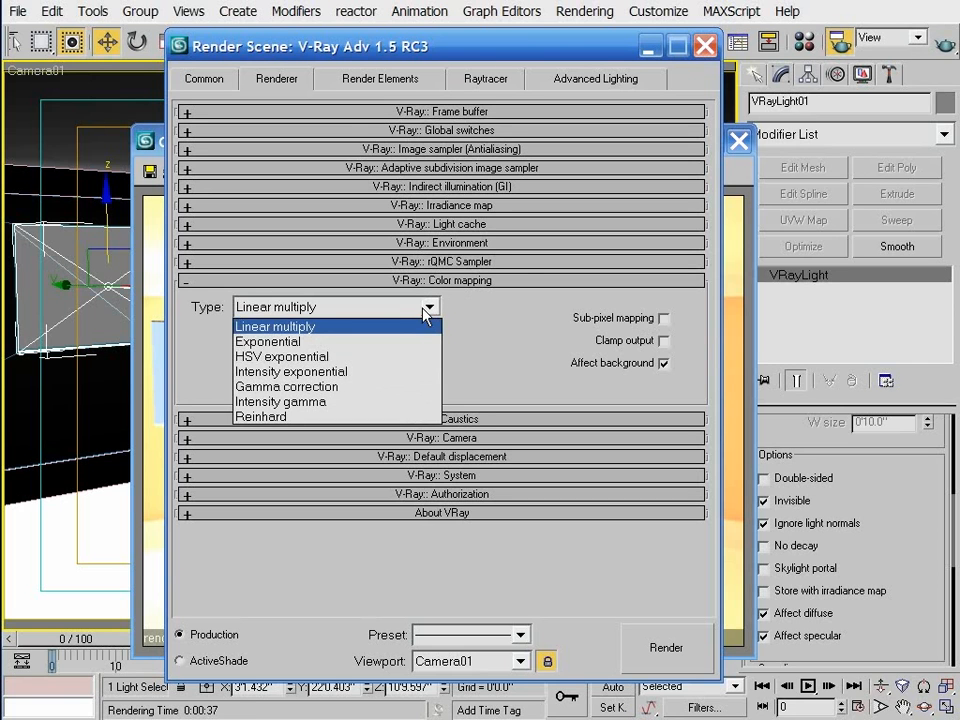
pyautogui.click(300, 339)
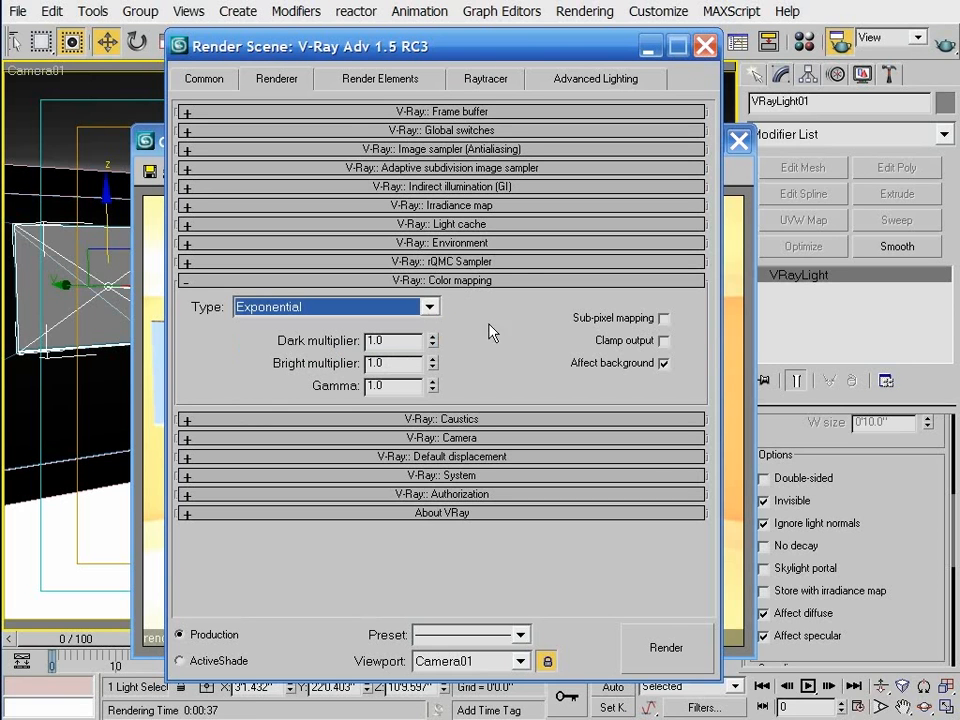
pyautogui.click(688, 651)
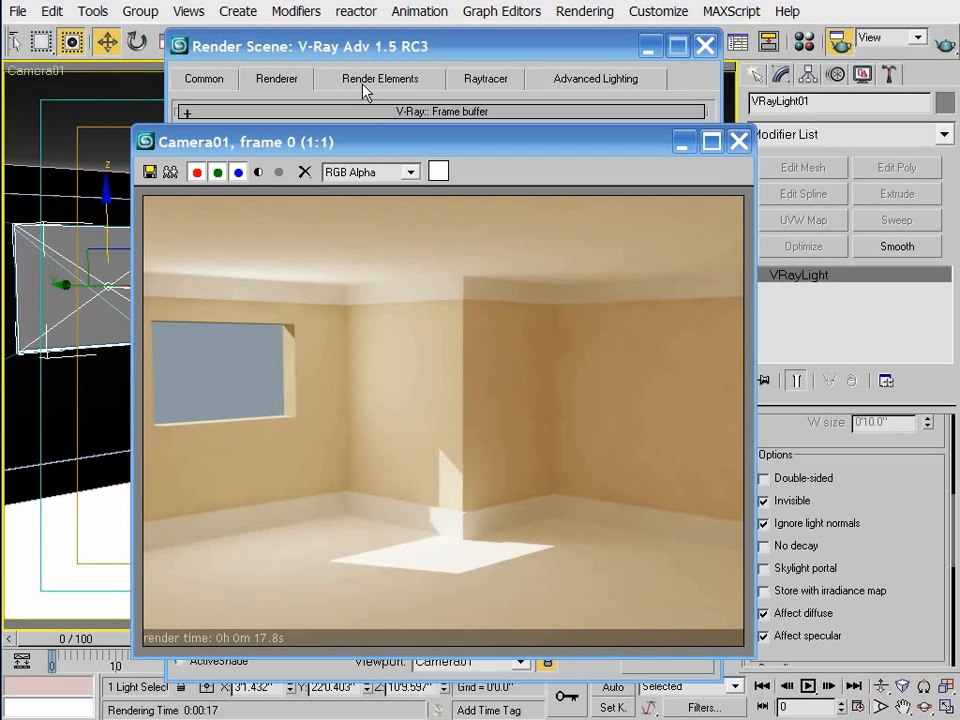
# Step: Exclude the background from the V-Ray color mapping and look again at the window in the last render
pyautogui.click(375, 47)
pyautogui.click(663, 364)
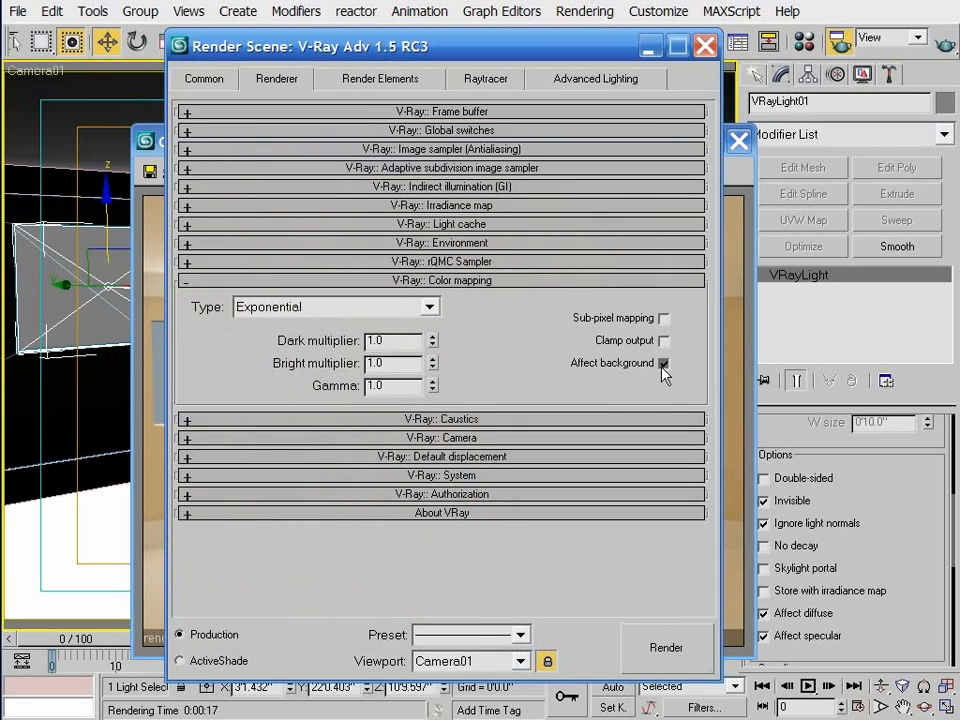
pyautogui.click(626, 366)
pyautogui.click(155, 358)
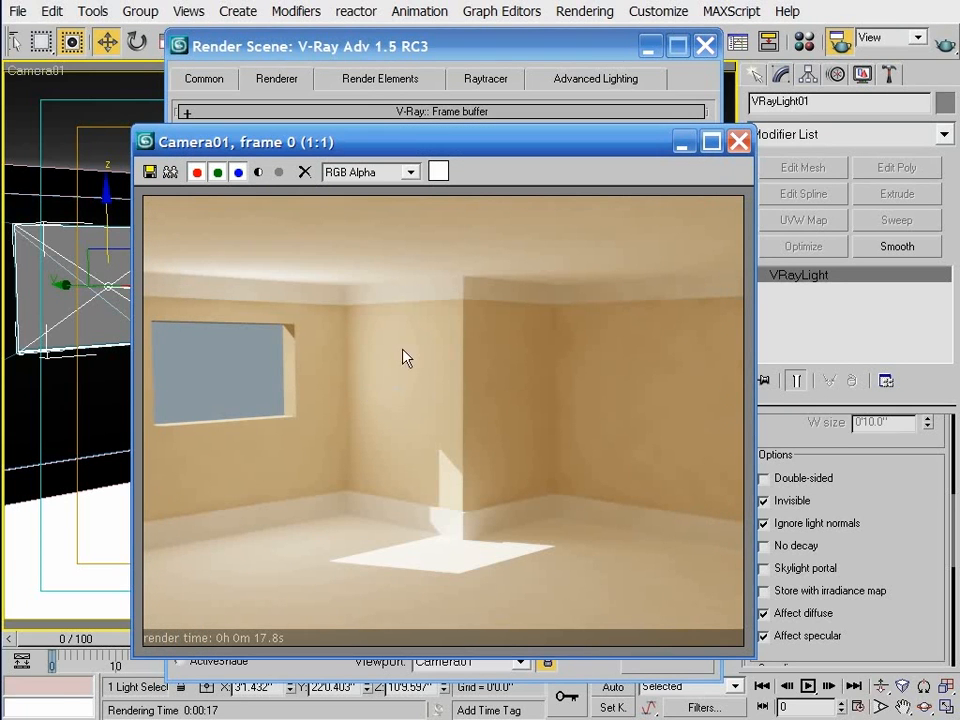
# Step: Set the irradiance map preset to Medium and the light cache subdivs to 500
pyautogui.click(485, 95)
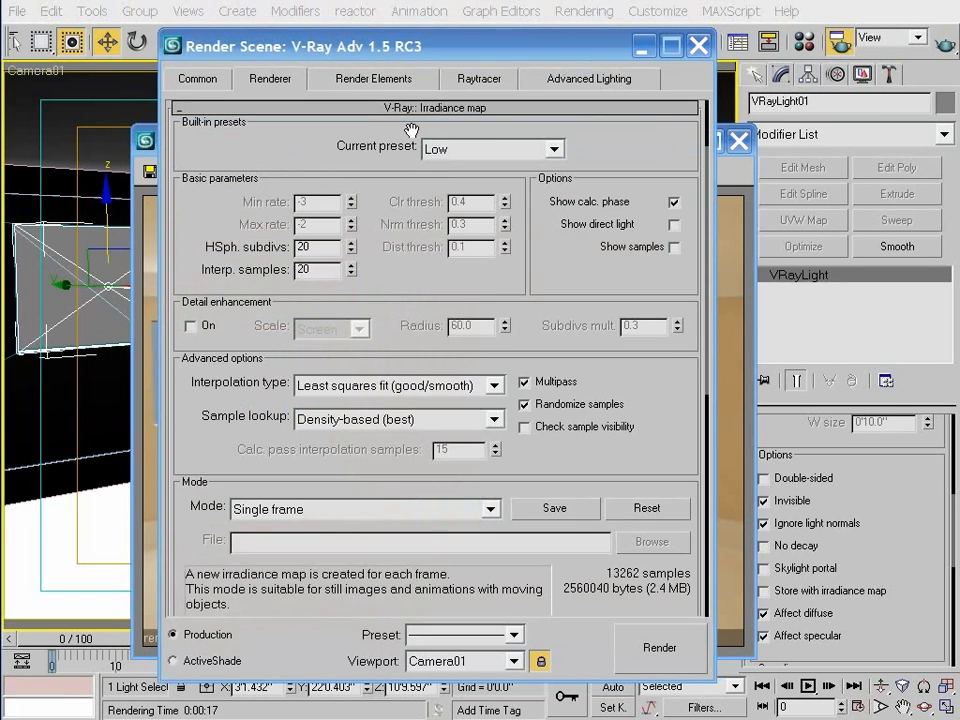
pyautogui.click(440, 152)
pyautogui.click(450, 212)
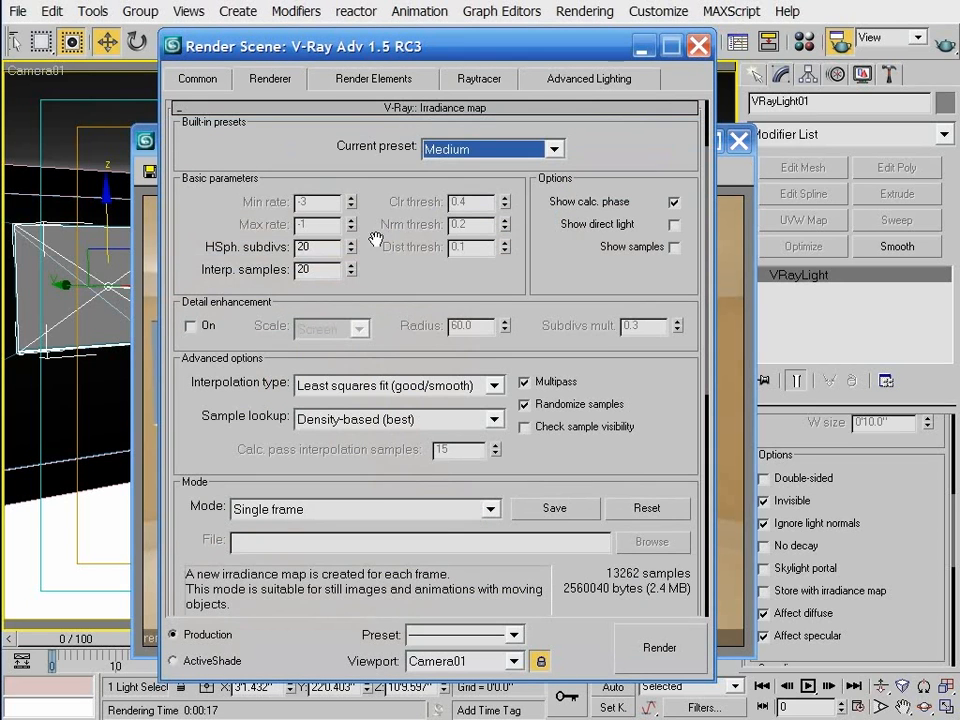
pyautogui.scroll(-8, 388, 270)
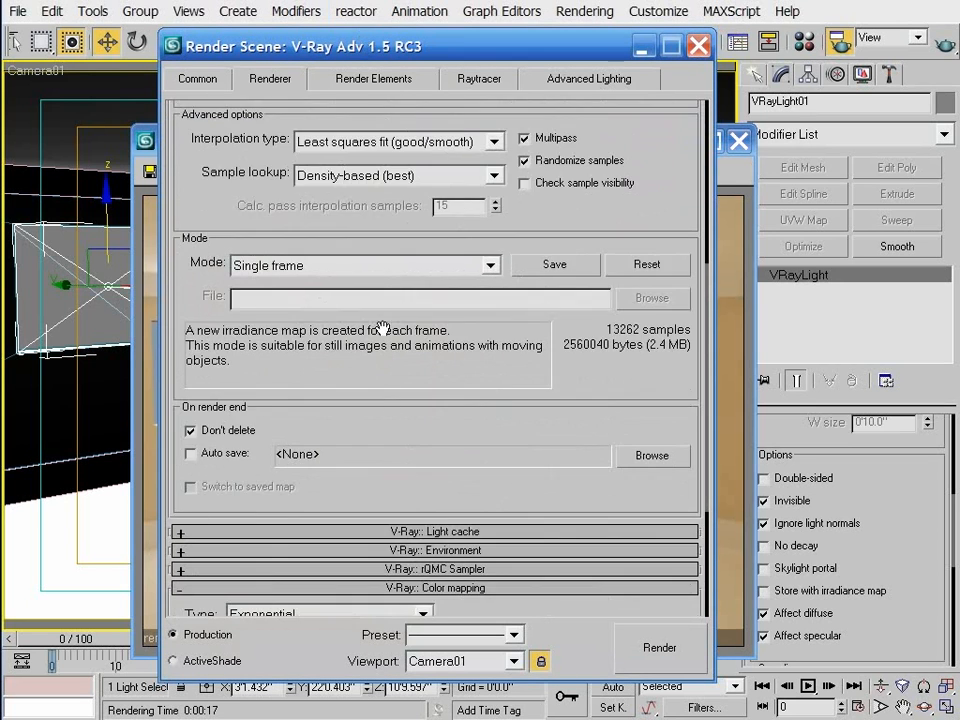
pyautogui.click(410, 396)
pyautogui.doubleClick(350, 213)
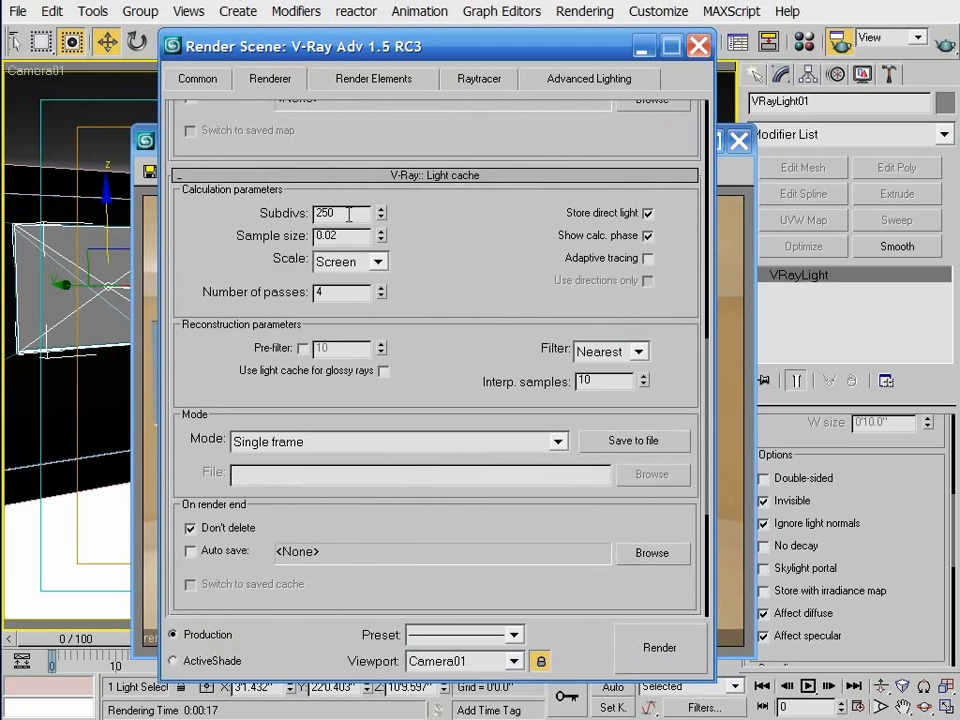
pyautogui.write('500')
# Step: Lower the rQMC Sampler noise threshold to 0.005, render the Camera01 view, and close the render and its settings
pyautogui.scroll(-6, 553, 542)
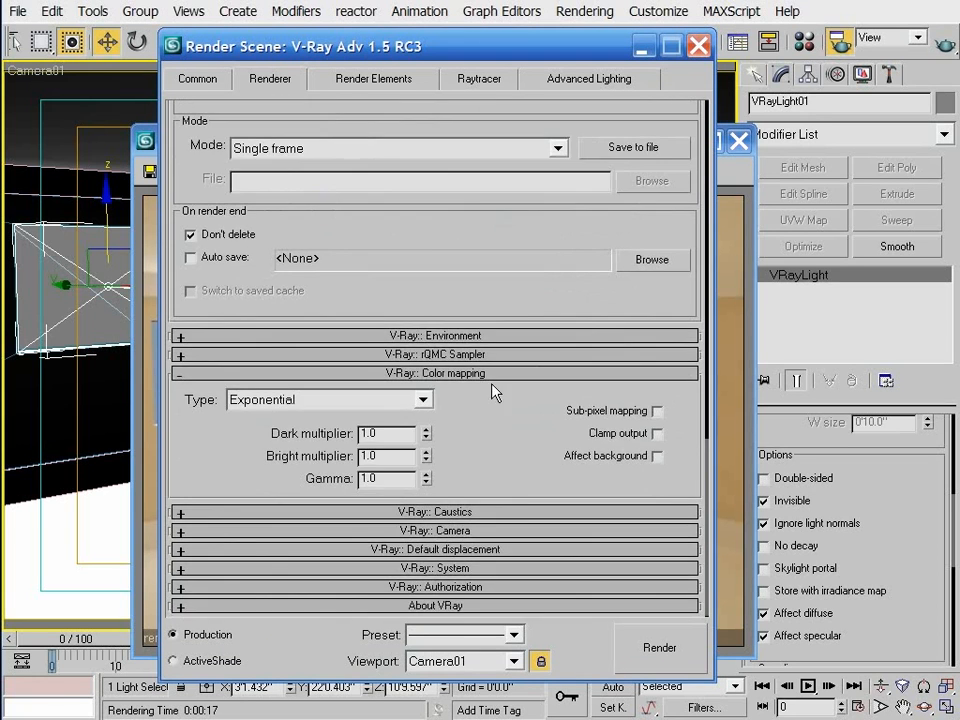
pyautogui.click(342, 356)
pyautogui.doubleClick(330, 403)
pyautogui.write('0.005')
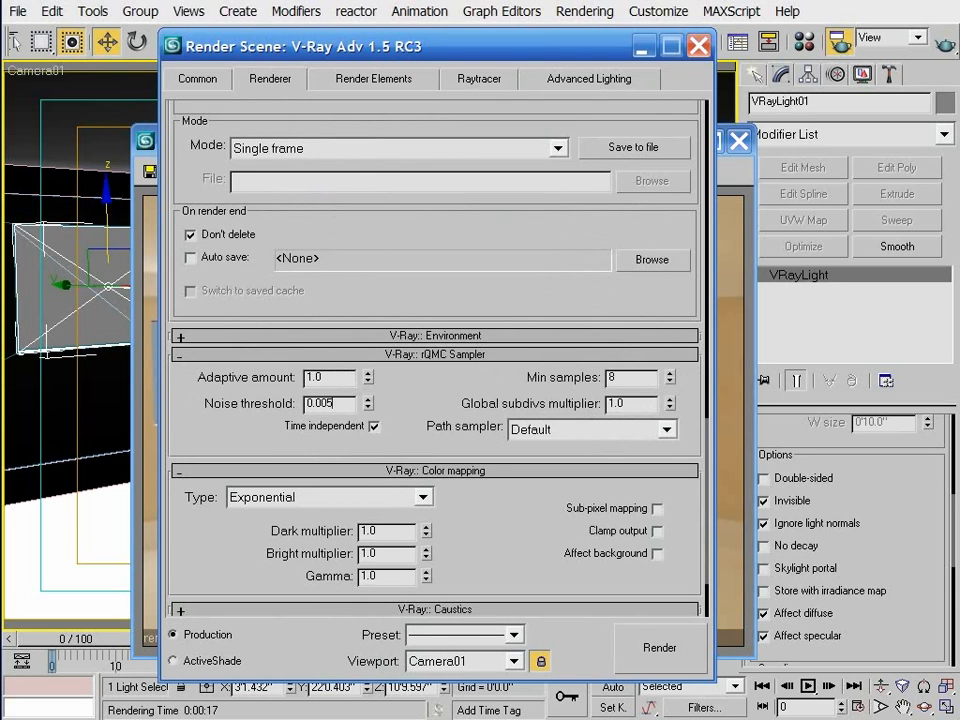
pyautogui.press('Return')
pyautogui.click(666, 662)
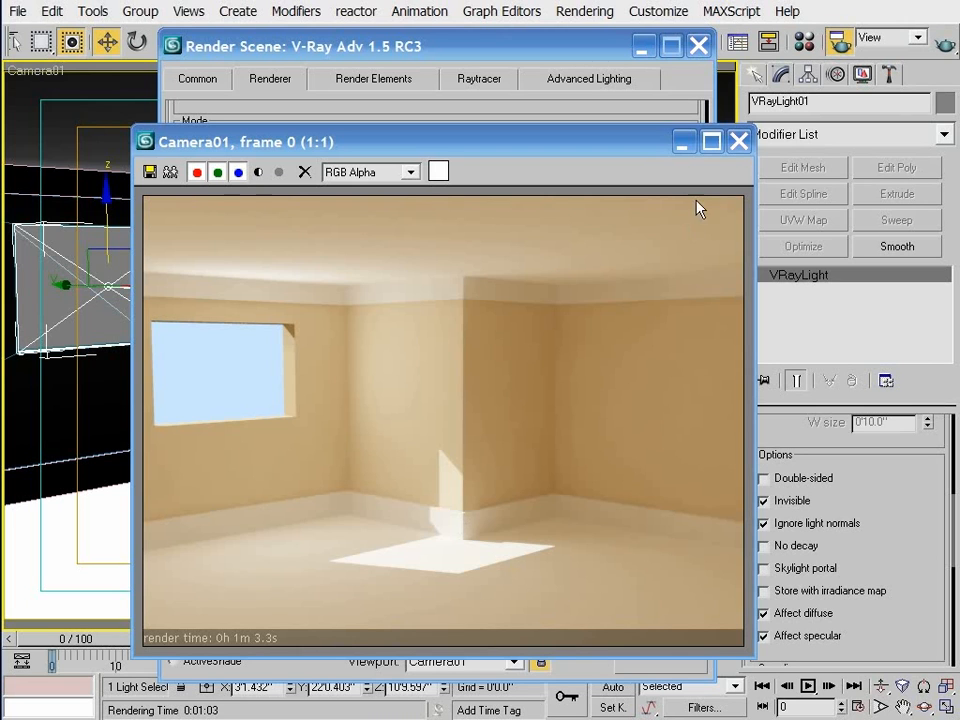
pyautogui.click(739, 141)
pyautogui.click(698, 45)
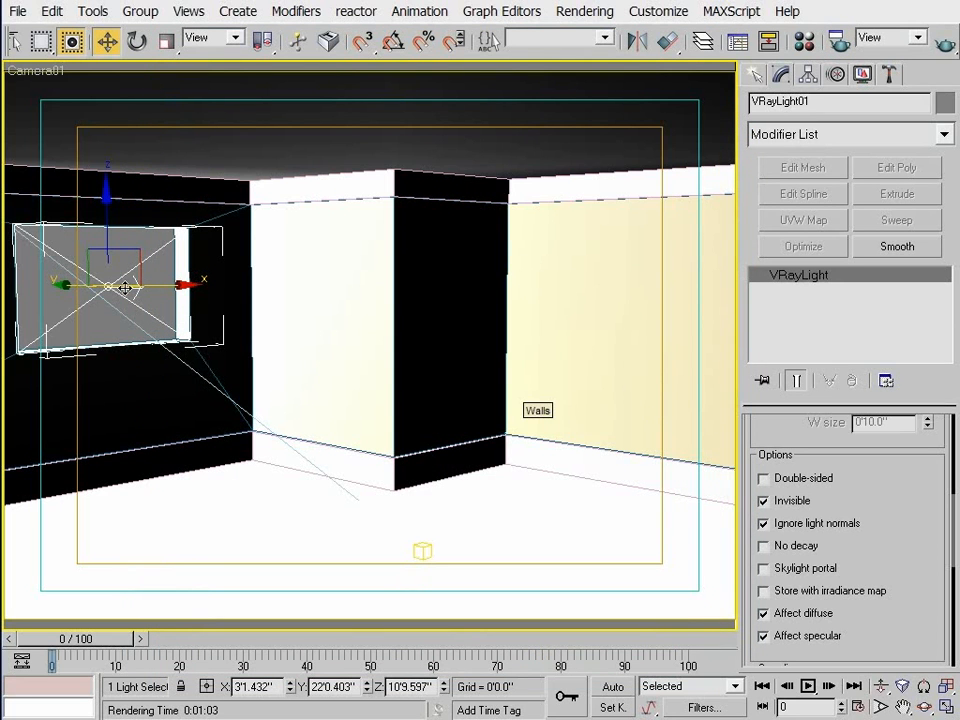
# Step: Move the VRayLight in the top view to the outside of the window wall, at Y about 24'1.8", and render the camera view
pyautogui.press('t')
pyautogui.scroll(-3, 321, 347)
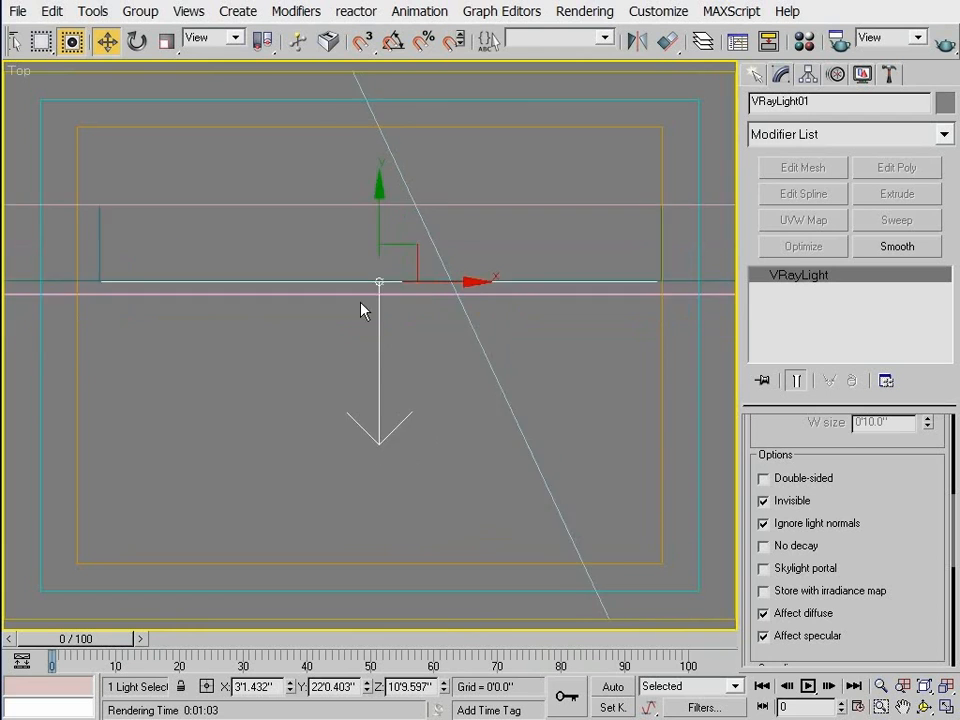
pyautogui.moveTo(386, 283); pyautogui.dragTo(373, 336, button='middle')
pyautogui.moveTo(369, 311); pyautogui.dragTo(351, 226)
pyautogui.press('c')
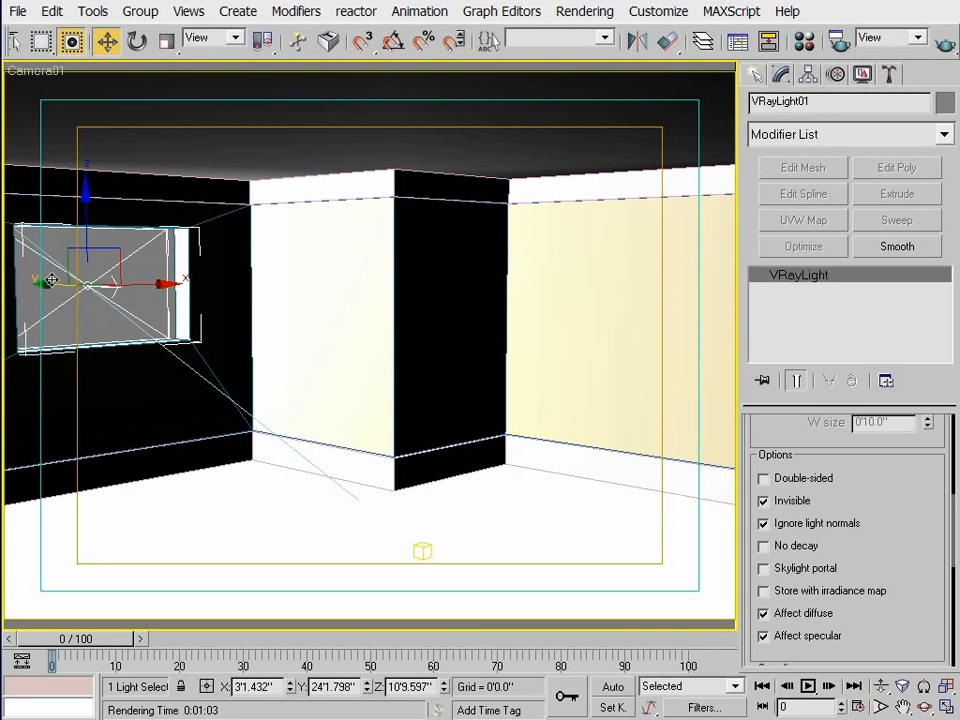
pyautogui.click(945, 44)
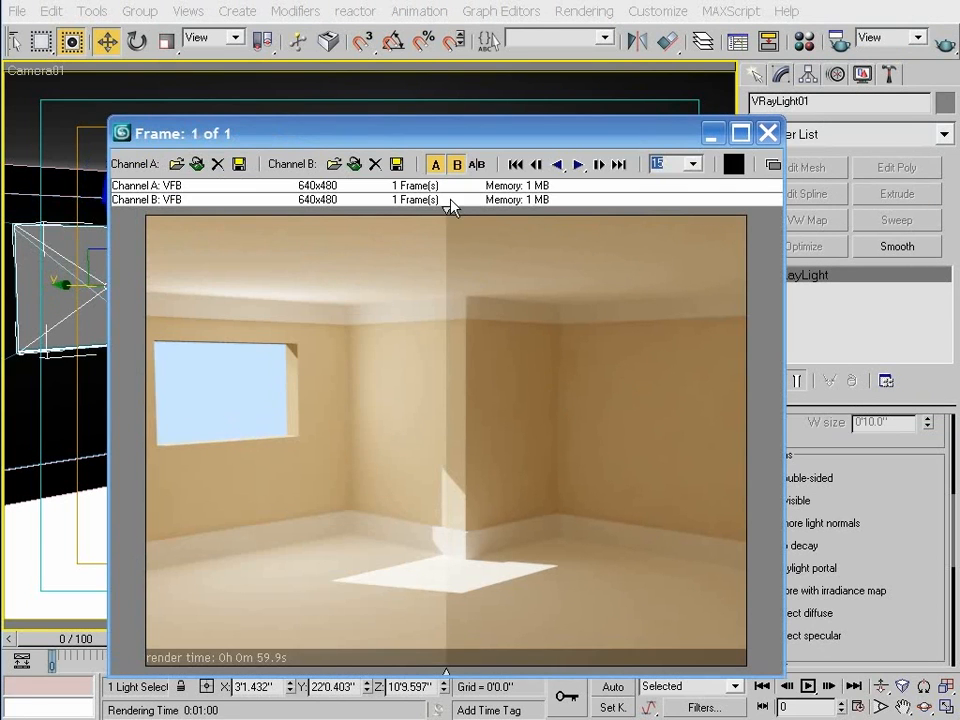
# Step: Compare the two room renders across the split line and close the comparison
pyautogui.moveTo(448, 208); pyautogui.dragTo(449, 260)
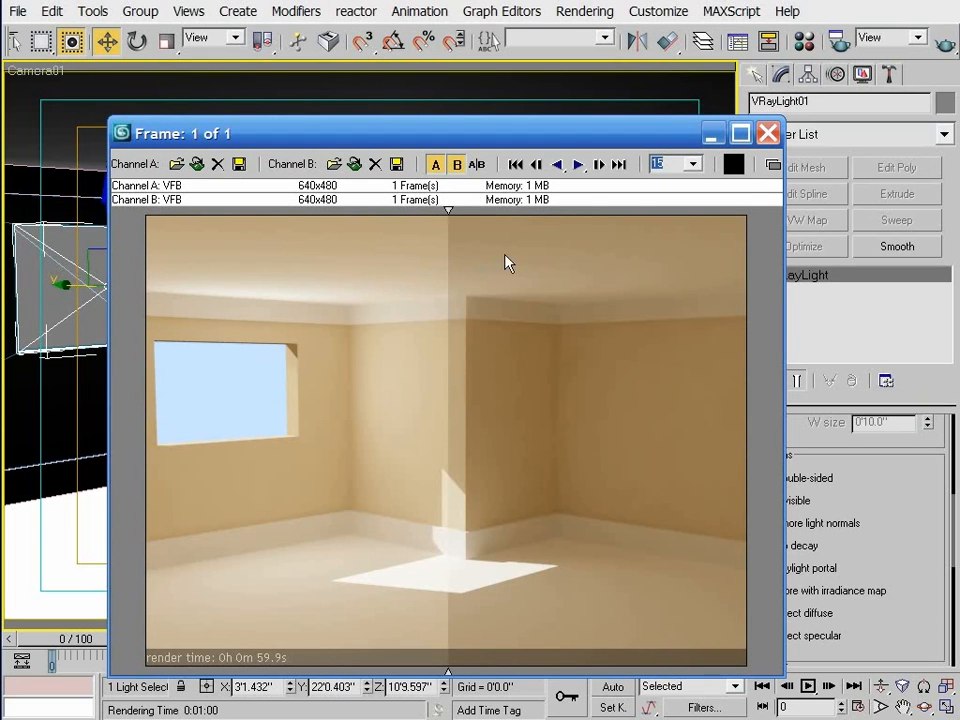
pyautogui.click(768, 133)
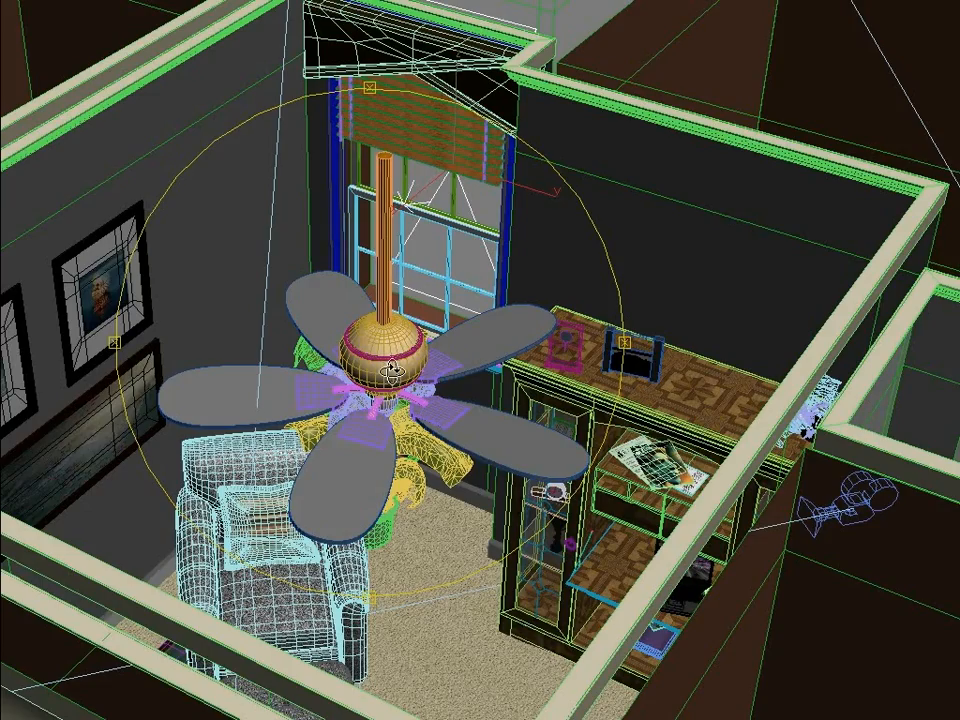
# Step: Examine the furnished room model from above, including its window light, ceiling fan and furniture
pyautogui.moveTo(355, 345)
pyautogui.keyDown('alt'); pyautogui.mouseDown(button='middle')
pyautogui.moveTo(521, 364)
pyautogui.moveTo(609, 343)
pyautogui.moveTo(541, 281)
pyautogui.mouseUp(button='middle'); pyautogui.keyUp('alt')
pyautogui.moveTo(510, 239); pyautogui.dragTo(448, 328, button='middle')
pyautogui.scroll(4, 386, 345)
pyautogui.moveTo(396, 408)
pyautogui.mouseDown(button='middle')
pyautogui.moveTo(403, 354)
pyautogui.moveTo(341, 377)
pyautogui.moveTo(118, 369)
pyautogui.moveTo(198, 375)
pyautogui.moveTo(277, 352)
pyautogui.moveTo(379, 272)
pyautogui.moveTo(315, 346)
pyautogui.mouseUp(button='middle')
pyautogui.moveTo(315, 346); pyautogui.dragTo(316, 341)
pyautogui.moveTo(316, 341)
pyautogui.keyDown('alt'); pyautogui.mouseDown(button='middle')
pyautogui.moveTo(320, 331)
pyautogui.moveTo(369, 354)
pyautogui.moveTo(452, 364)
pyautogui.mouseUp(button='middle'); pyautogui.keyUp('alt')
pyautogui.moveTo(491, 332)
pyautogui.keyDown('alt'); pyautogui.mouseDown(button='middle')
pyautogui.moveTo(330, 448)
pyautogui.moveTo(352, 467)
pyautogui.moveTo(381, 454)
pyautogui.moveTo(400, 478)
pyautogui.moveTo(240, 561)
pyautogui.mouseUp(button='middle'); pyautogui.keyUp('alt')
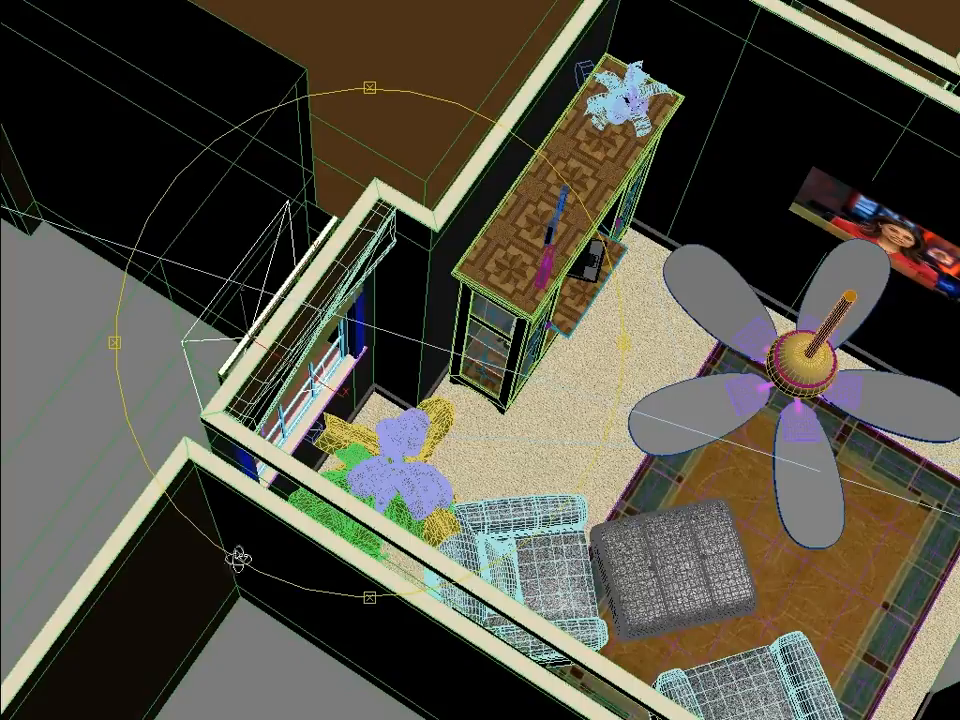
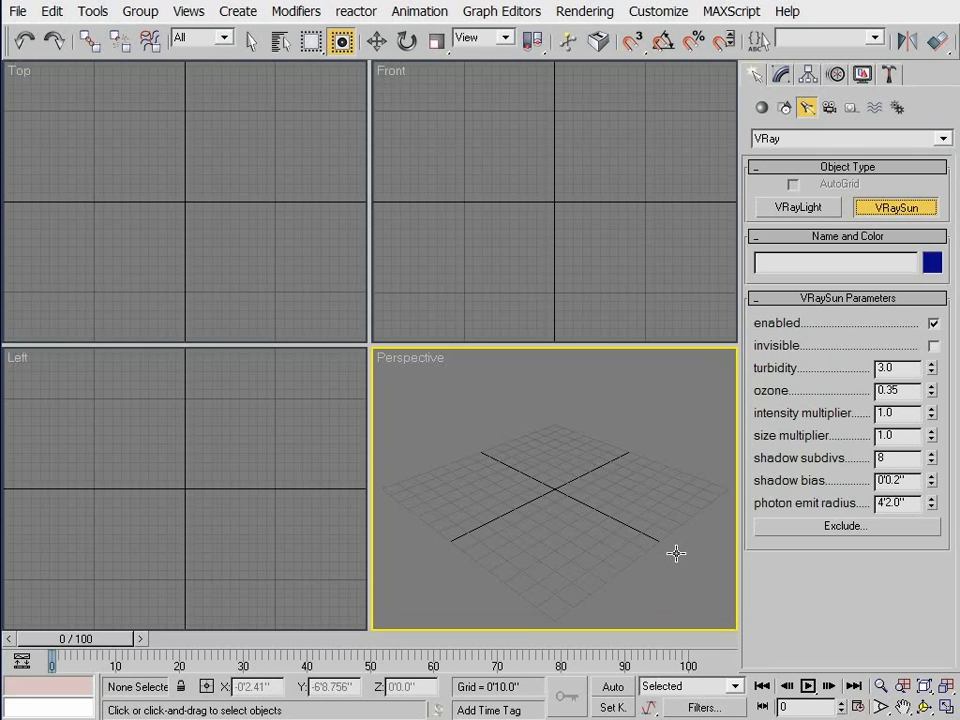
# Step: Create a VRaySun in the perspective view with an automatic VRaySky environment map, and check the map in the environment settings
pyautogui.moveTo(676, 553); pyautogui.dragTo(438, 489)
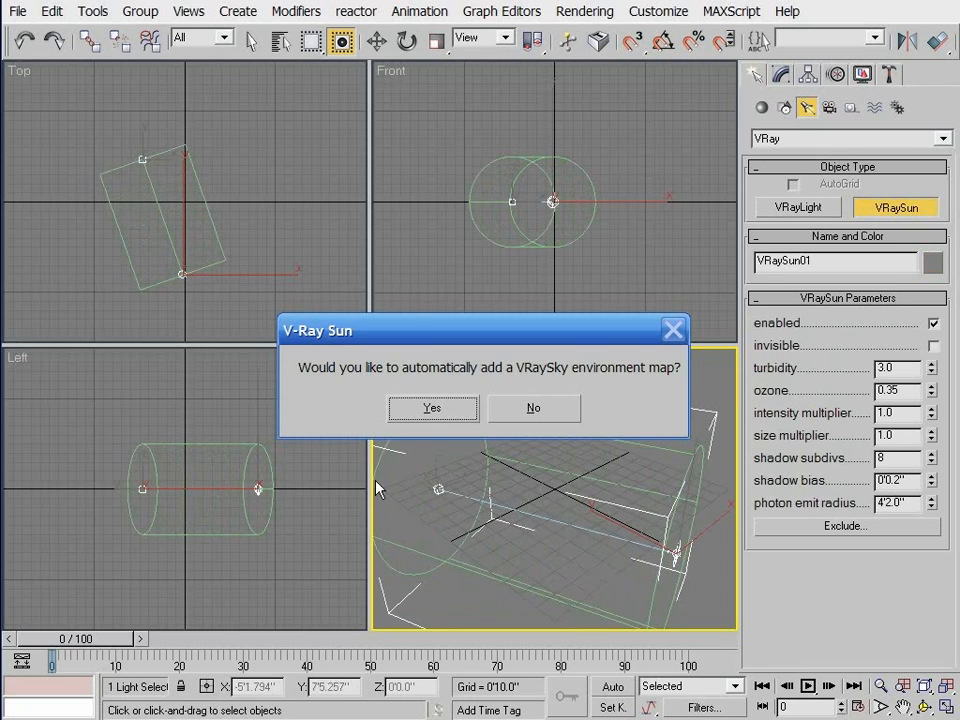
pyautogui.click(466, 416)
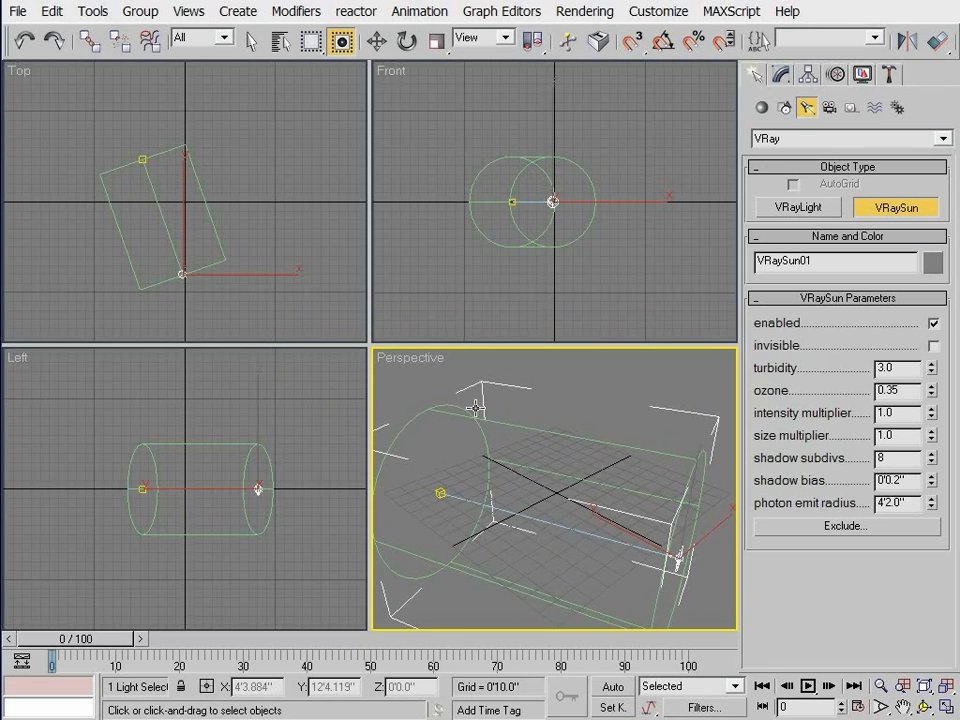
pyautogui.press('8')
pyautogui.moveTo(113, 34); pyautogui.dragTo(399, 85)
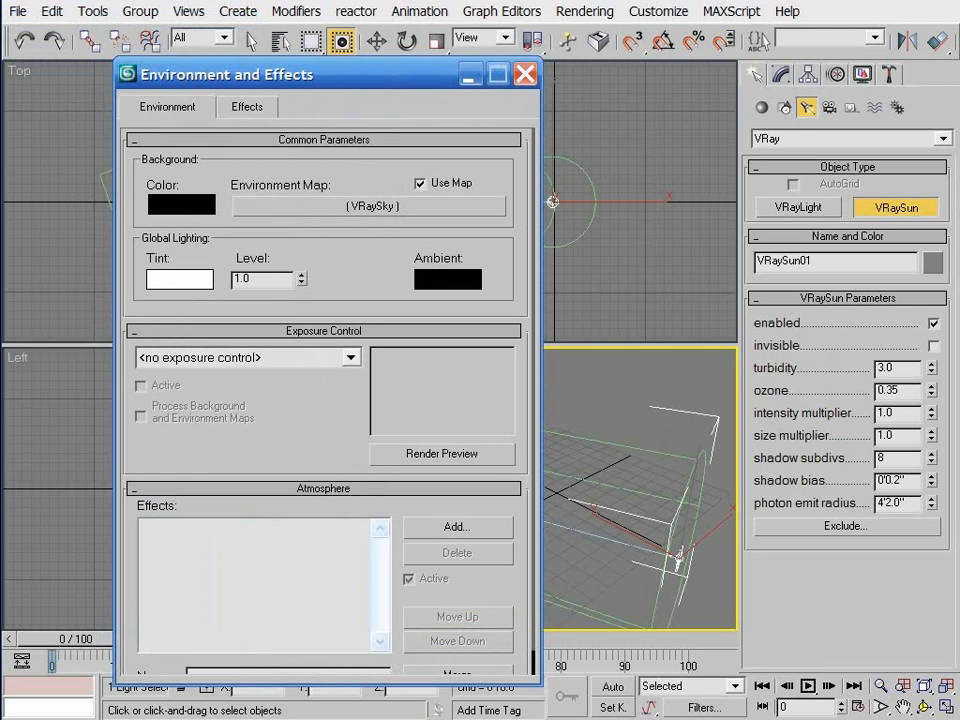
pyautogui.click(525, 75)
# Step: Raise the VRaySun in the front view to Z about 12'10"
pyautogui.rightClick(551, 240)
pyautogui.rightClick(573, 225)
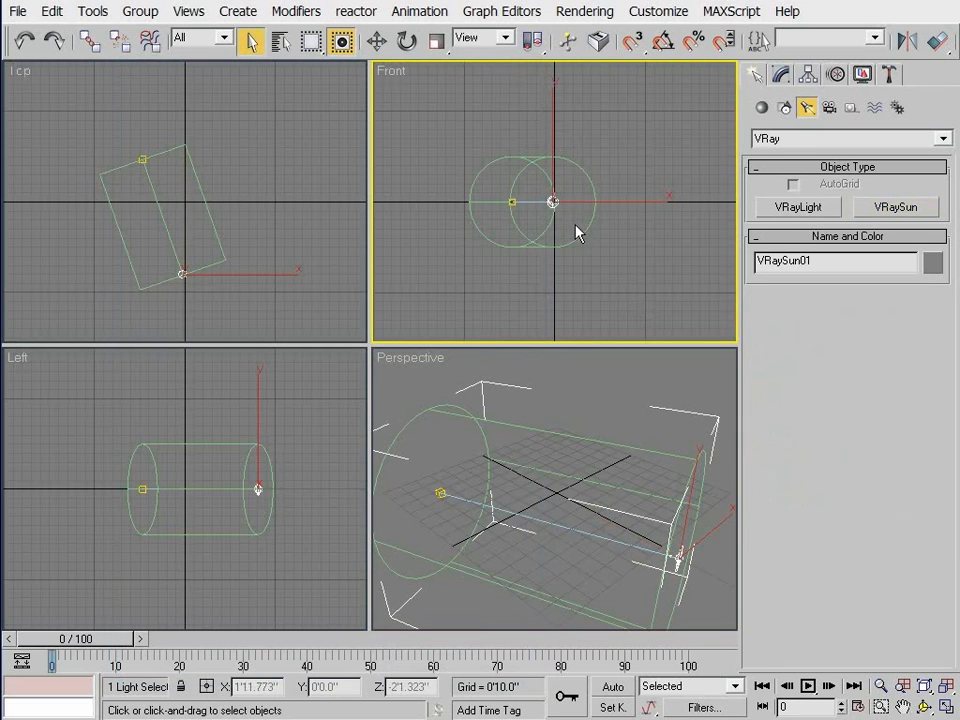
pyautogui.rightClick(605, 243)
pyautogui.click(630, 270)
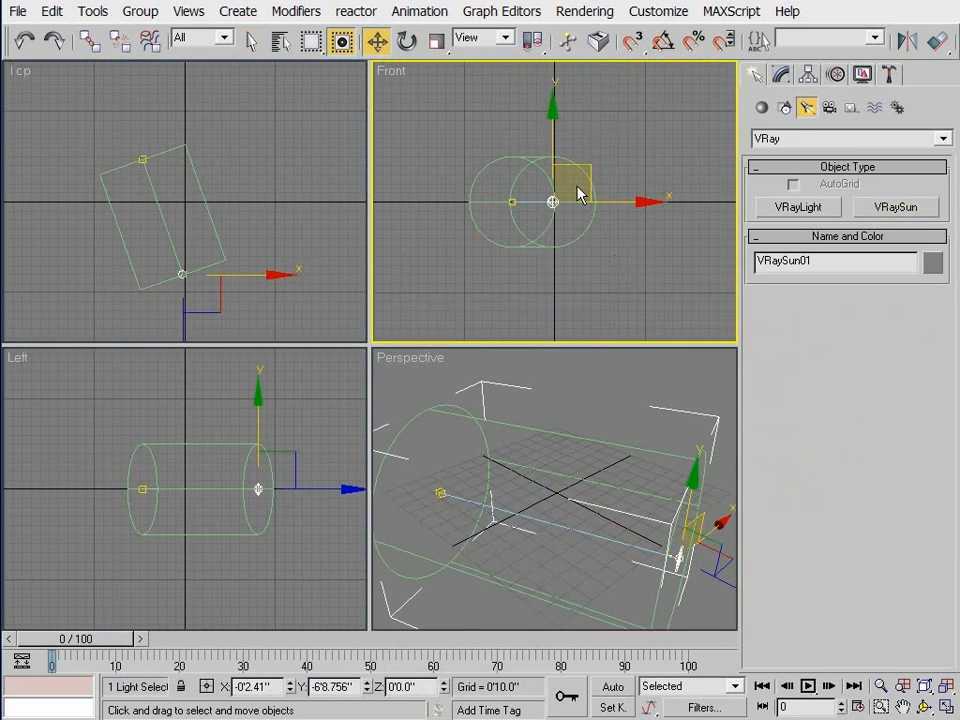
pyautogui.moveTo(552, 135); pyautogui.dragTo(537, 32)
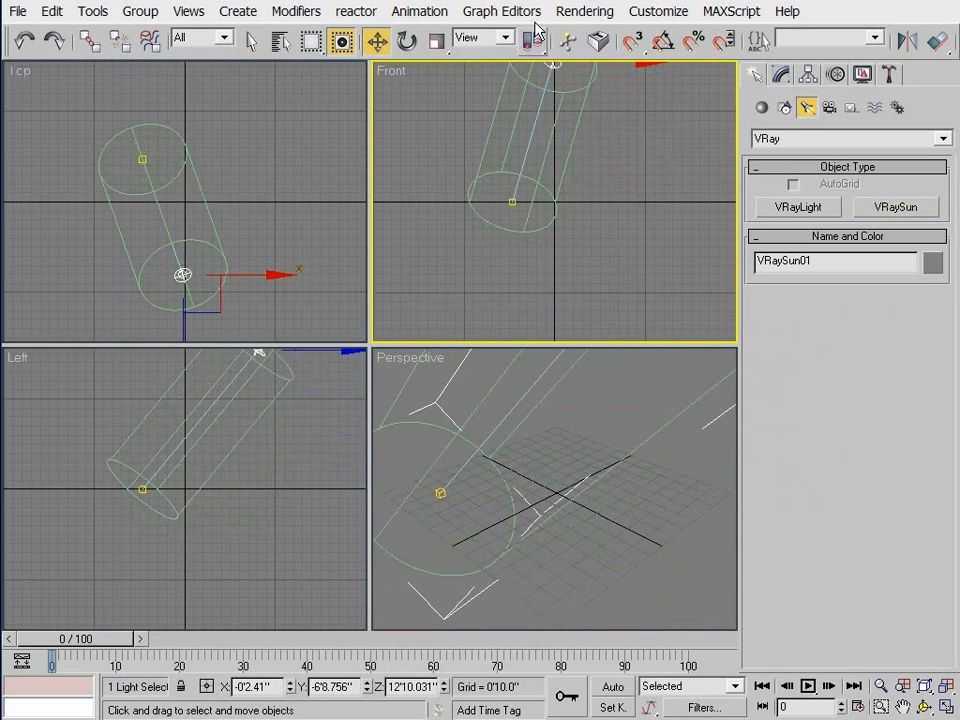
pyautogui.scroll(-6, 529, 527)
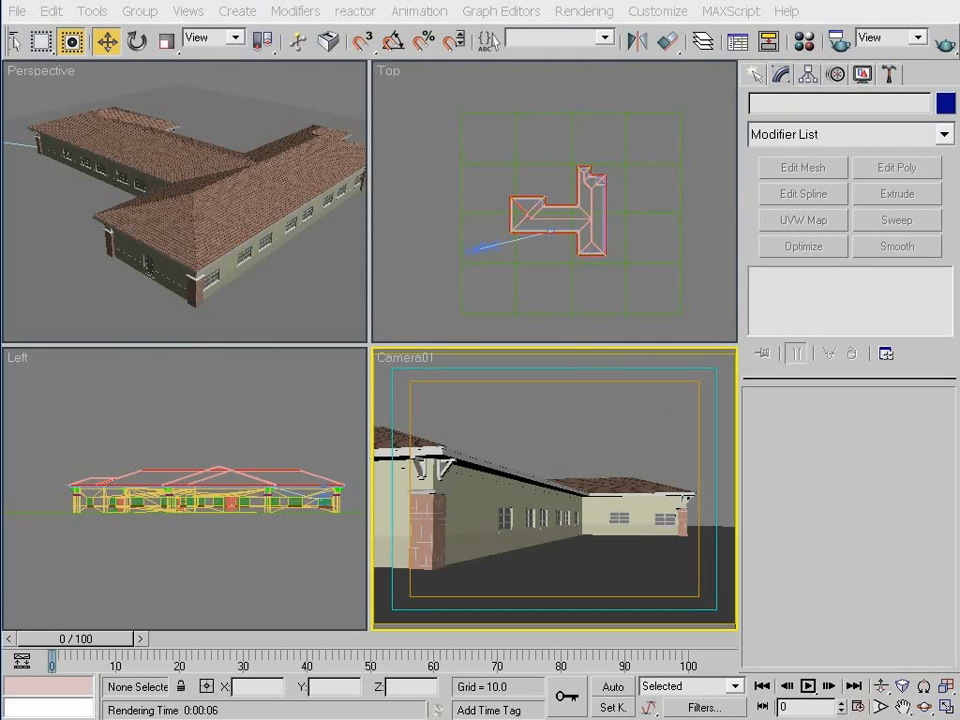
# Step: Check the GI environment (skylight) override in the V-Ray render settings, then render the Camera01 view and close the render
pyautogui.press('F10')
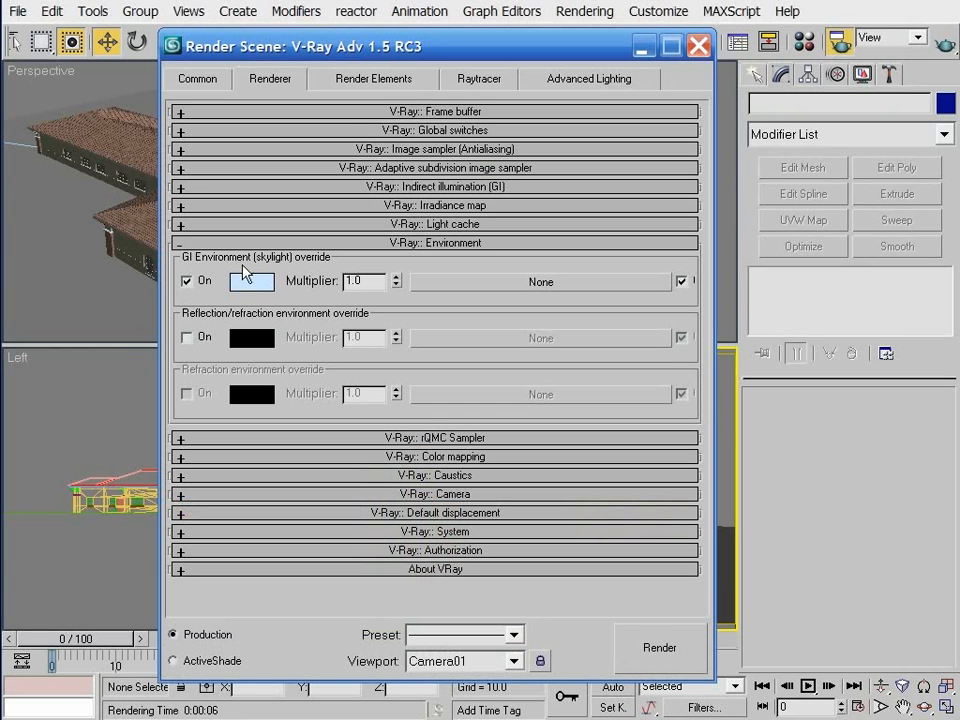
pyautogui.click(641, 50)
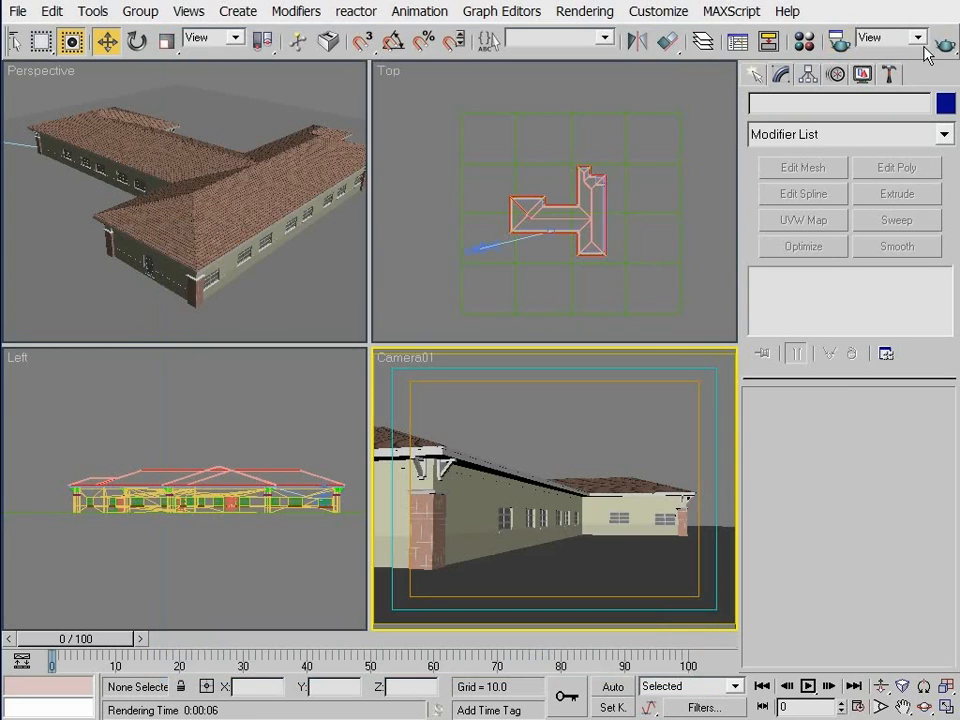
pyautogui.click(943, 46)
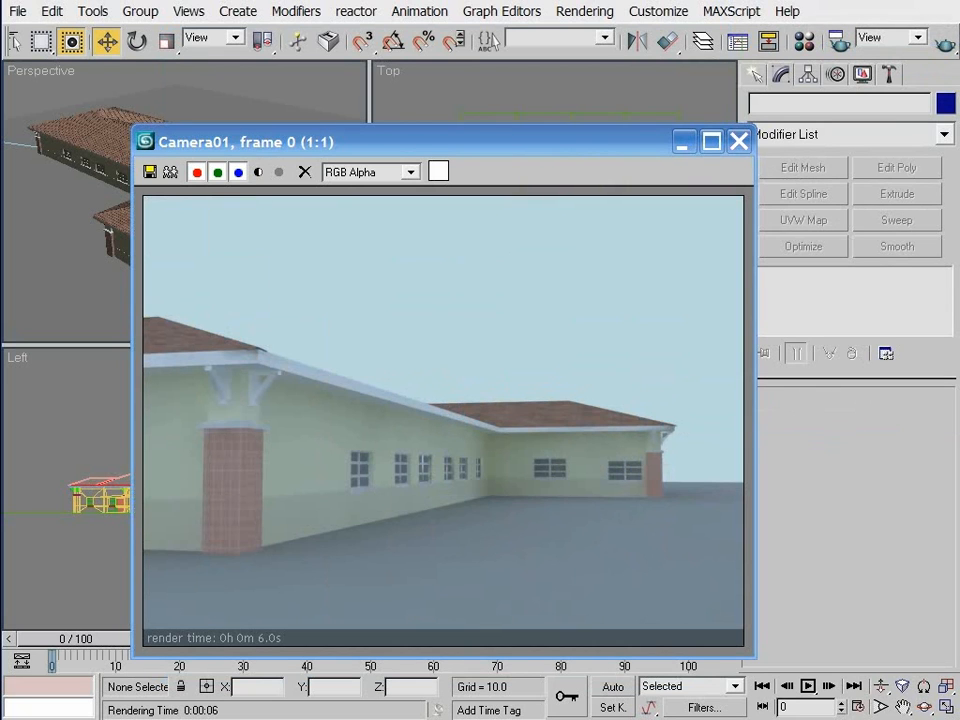
pyautogui.click(739, 141)
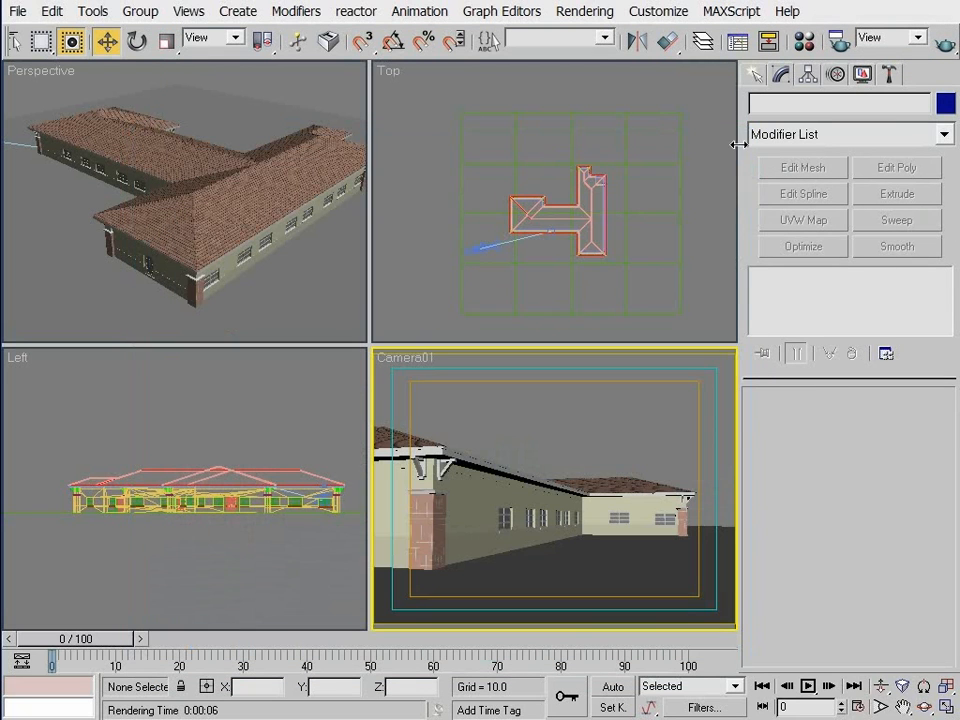
# Step: Create a VRaySun in the top view southeast of the building, aimed at it, with an automatic VRaySky environment map
pyautogui.click(753, 79)
pyautogui.click(880, 208)
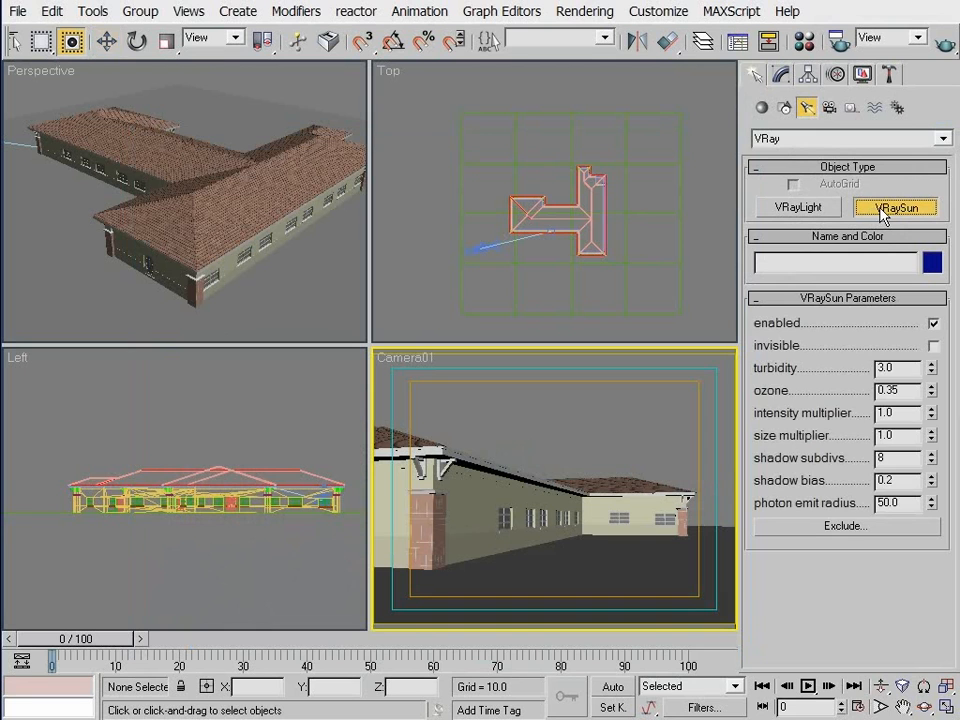
pyautogui.moveTo(668, 290); pyautogui.dragTo(570, 223)
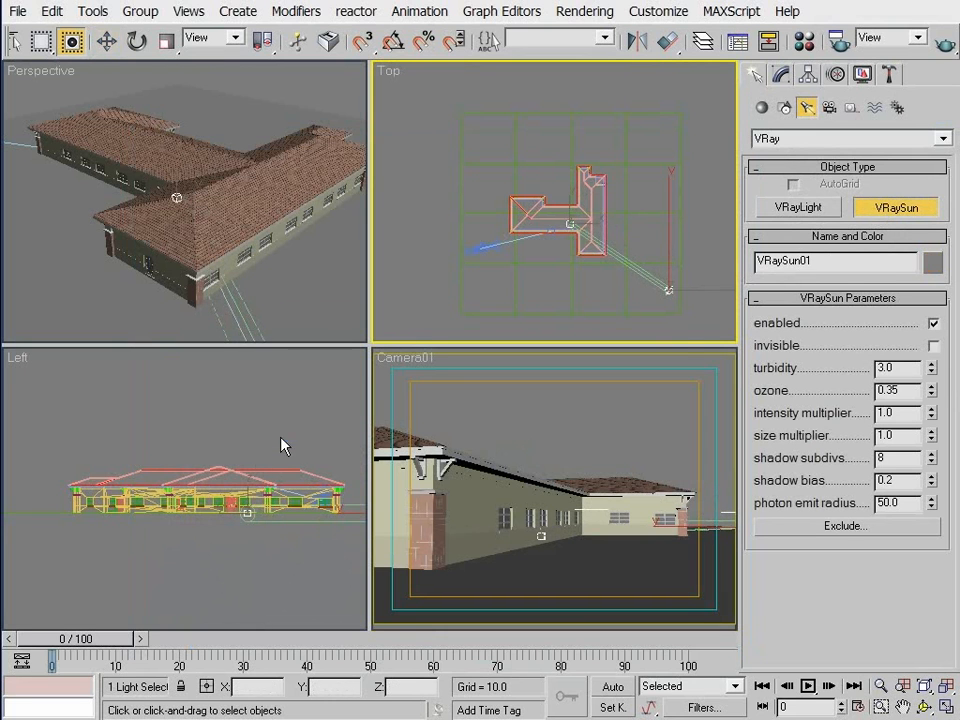
pyautogui.click(437, 416)
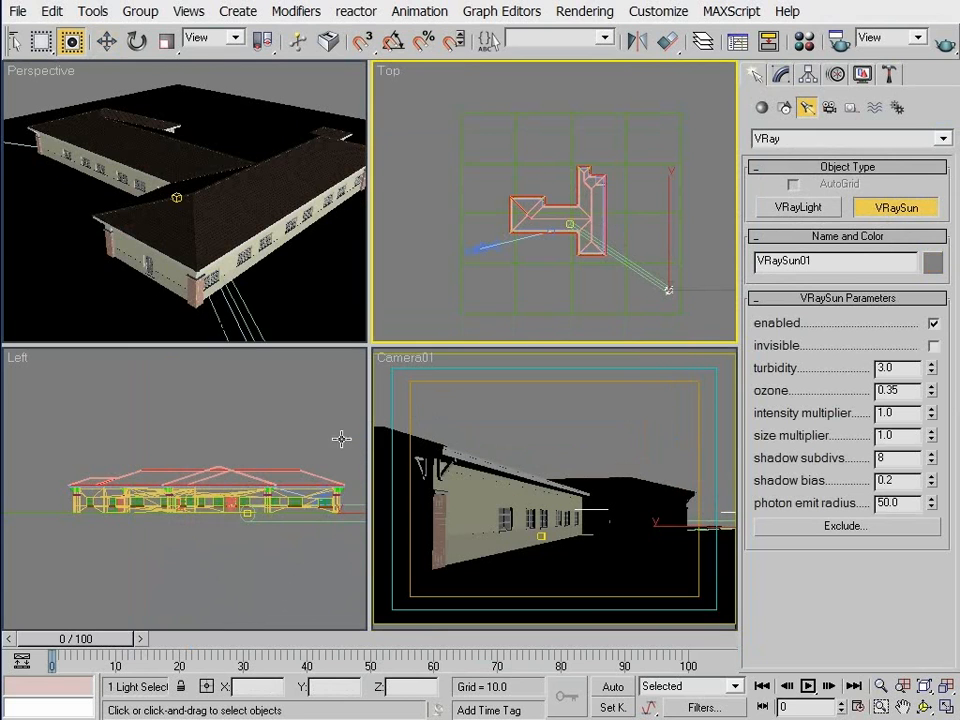
# Step: Raise the VRaySun in the left view to Z about 901.5 and make the Camera01 view active
pyautogui.scroll(-5, 193, 471)
pyautogui.press('w')
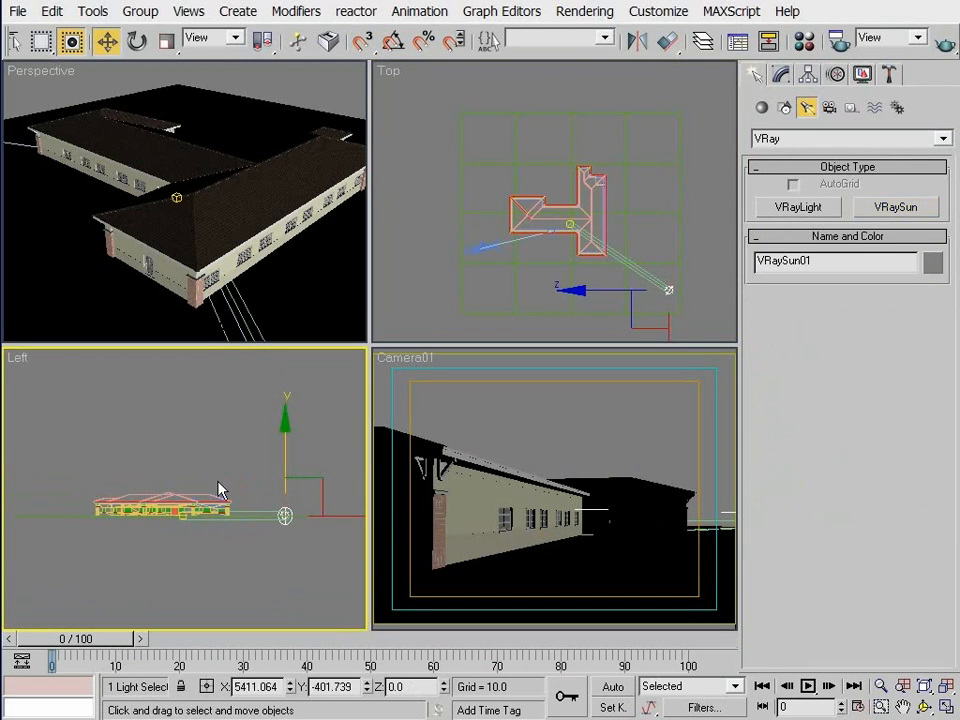
pyautogui.moveTo(281, 450); pyautogui.dragTo(272, 379)
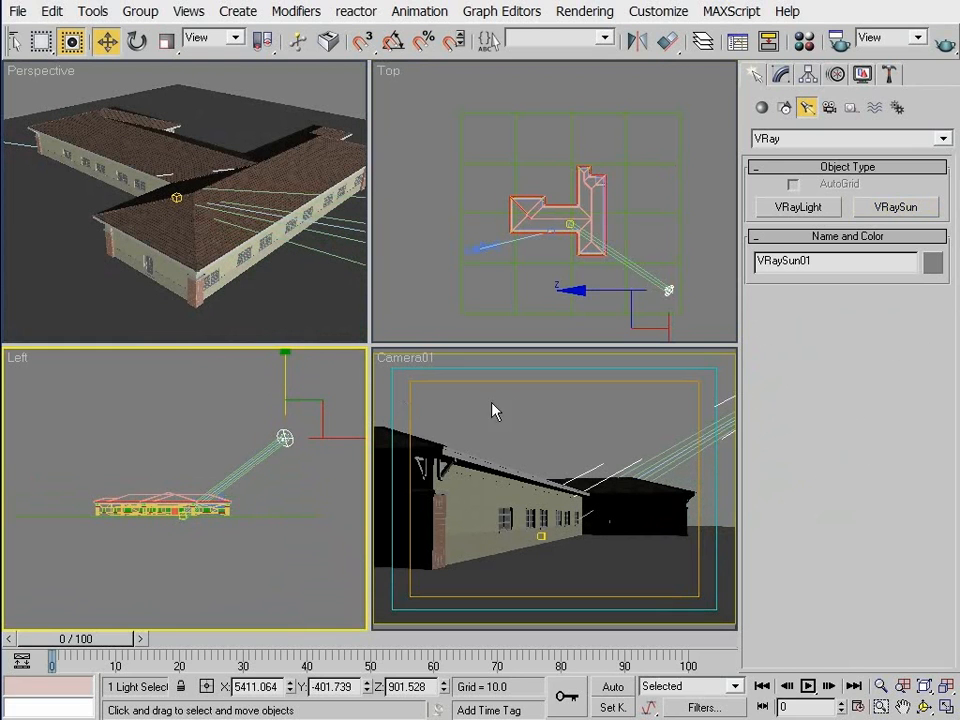
pyautogui.rightClick(510, 410)
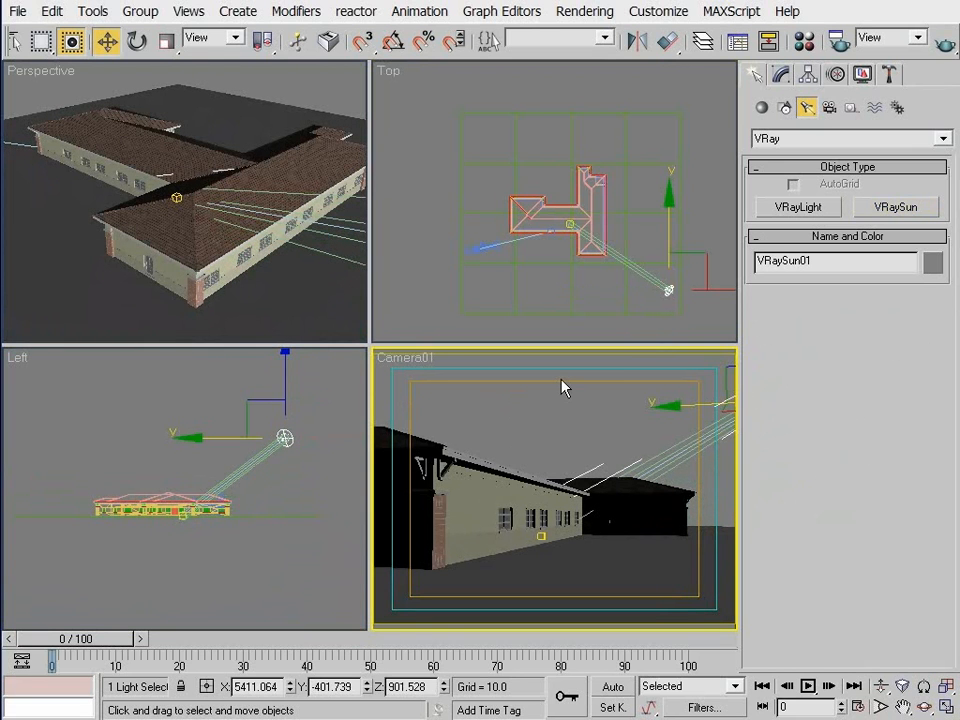
# Step: Place the VRaySky environment map as an instance in the unused 16 - Default material slot and close the environment settings
pyautogui.press('8')
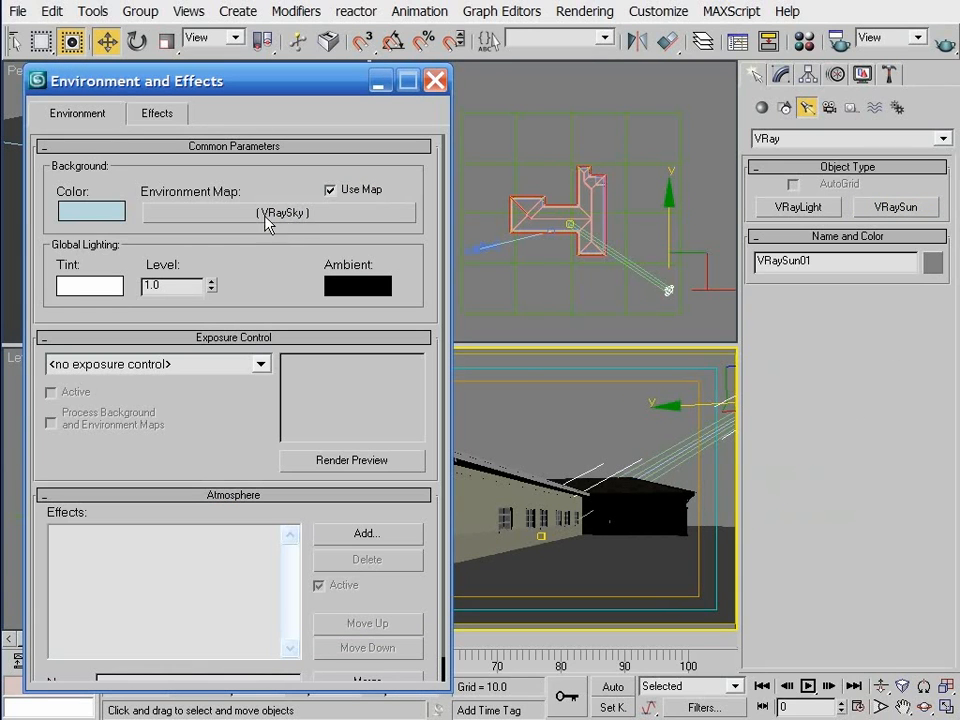
pyautogui.click(804, 41)
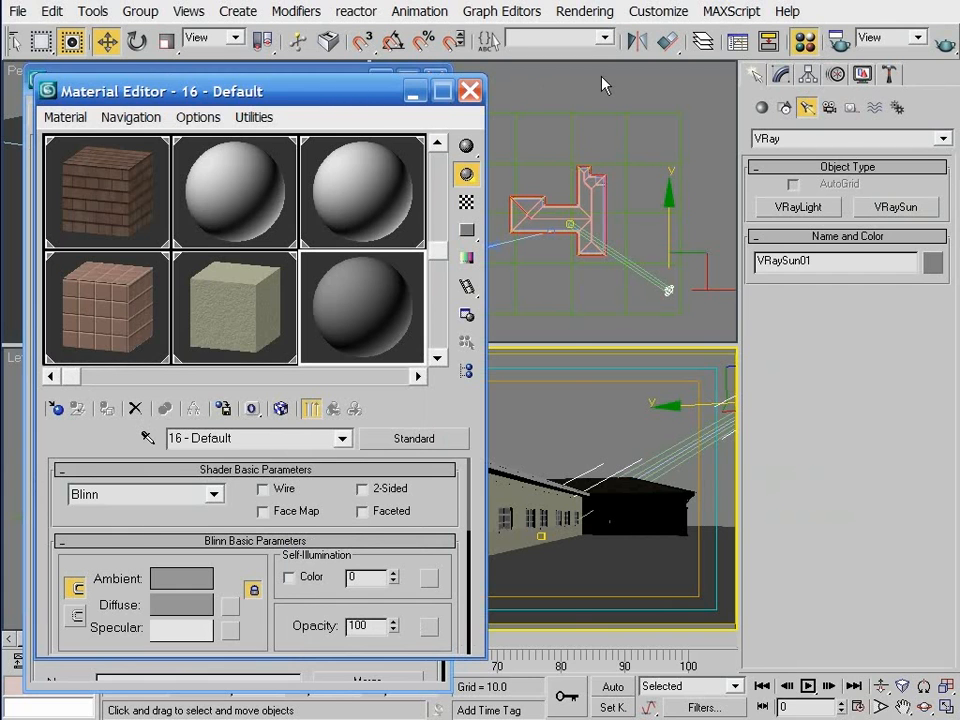
pyautogui.moveTo(304, 102); pyautogui.dragTo(724, 101)
pyautogui.moveTo(362, 211); pyautogui.dragTo(733, 315)
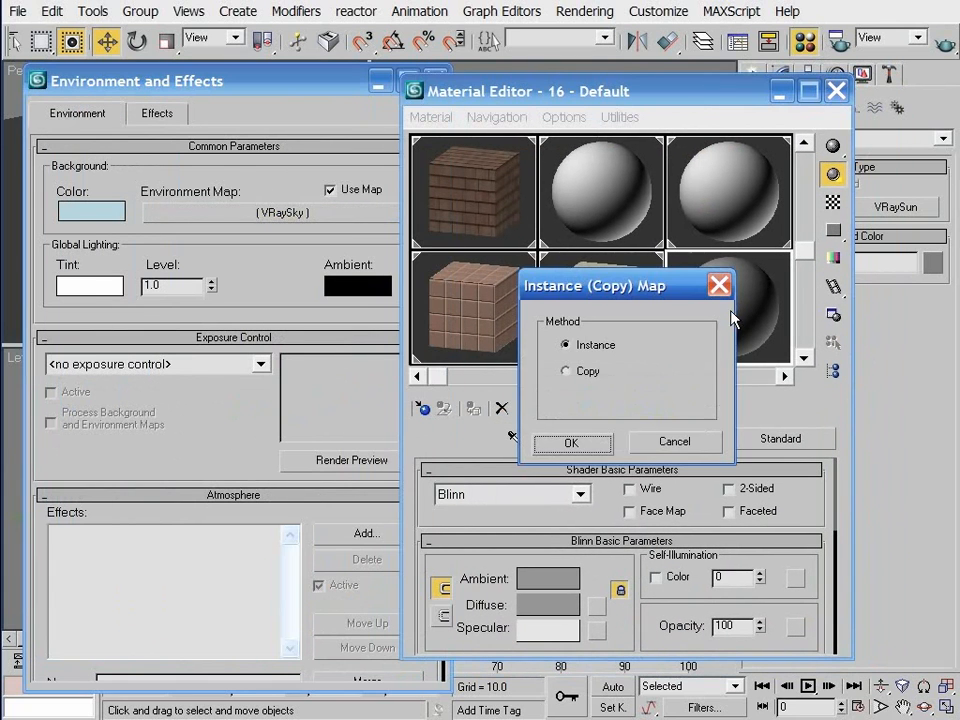
pyautogui.click(578, 445)
pyautogui.click(345, 86)
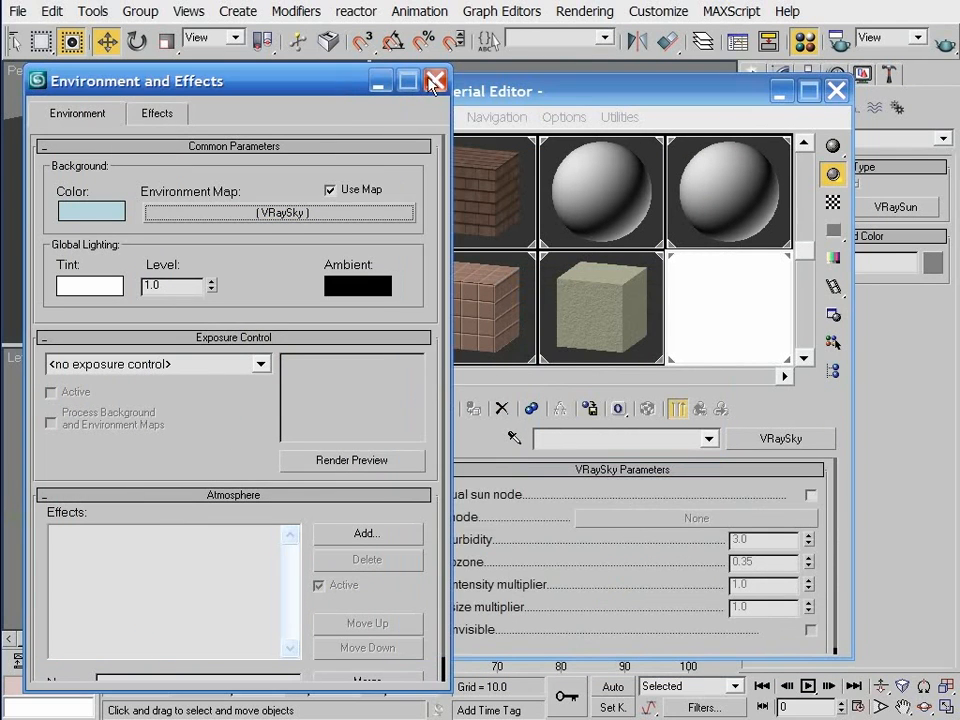
pyautogui.click(436, 79)
pyautogui.moveTo(557, 100); pyautogui.dragTo(186, 108)
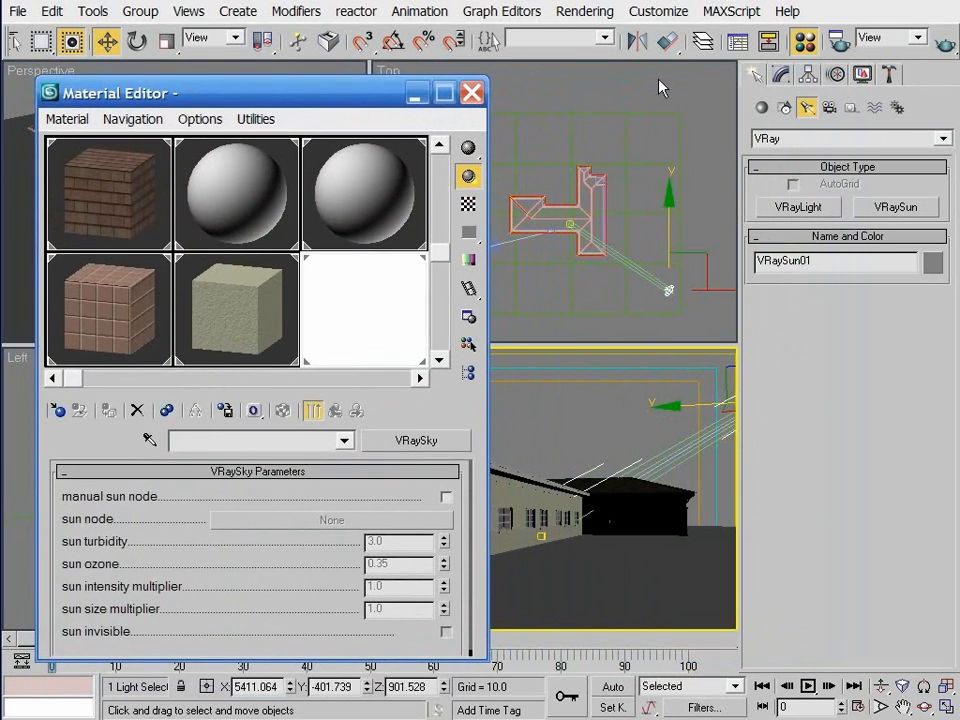
# Step: Set the VRaySun's intensity multiplier to 0.01 and open an enlarged preview of the VRaySky sample
pyautogui.click(789, 74)
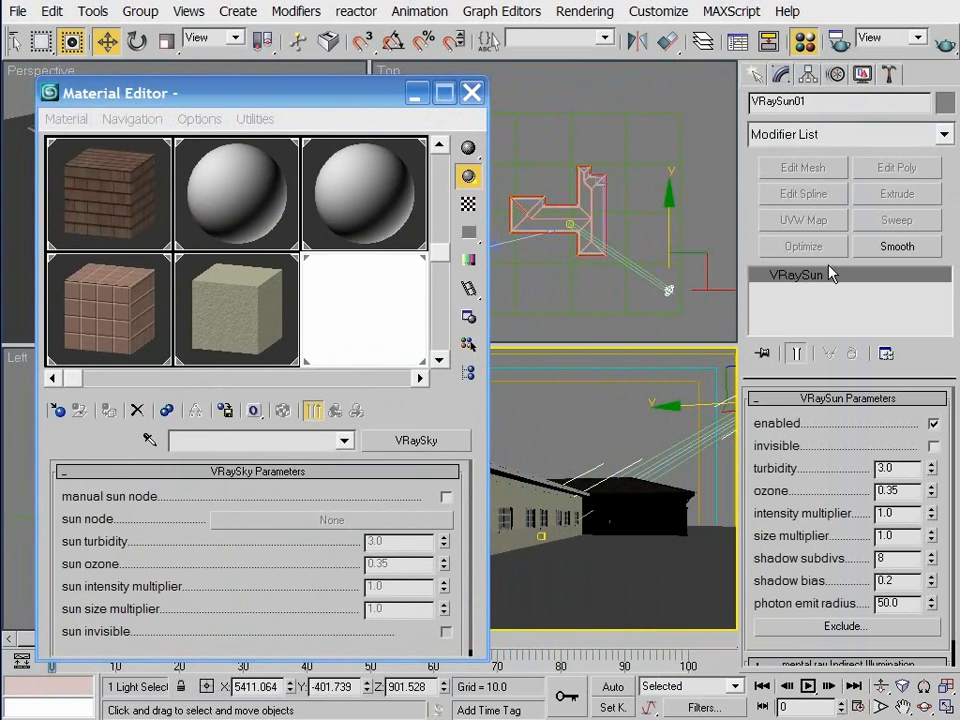
pyautogui.doubleClick(904, 513)
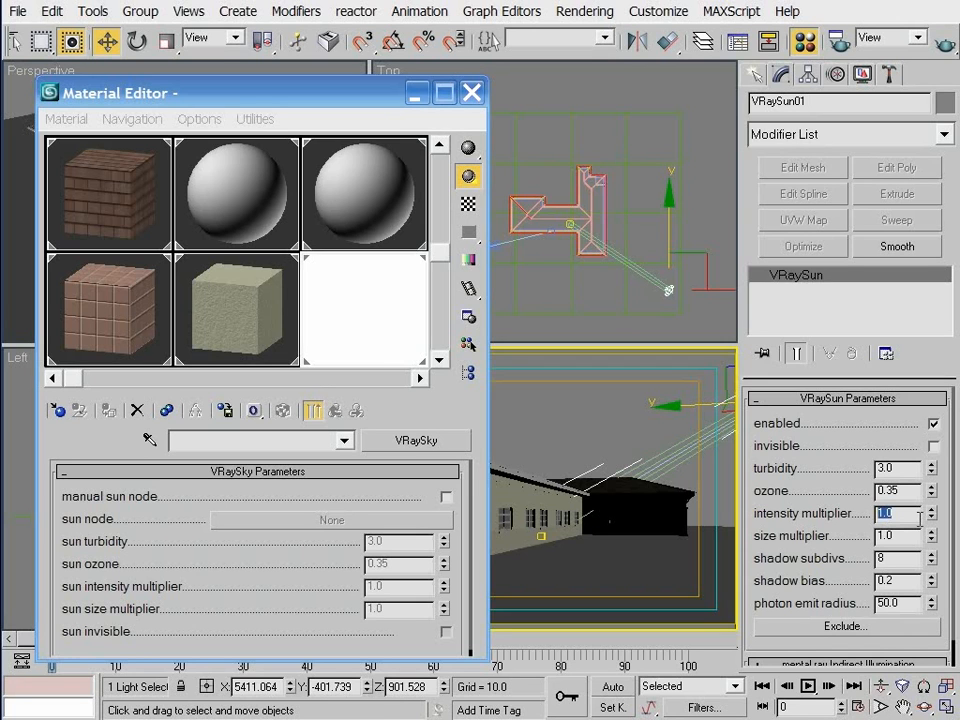
pyautogui.write('0.01')
pyautogui.press('Return')
pyautogui.doubleClick(380, 301)
pyautogui.moveTo(326, 259); pyautogui.dragTo(372, 108)
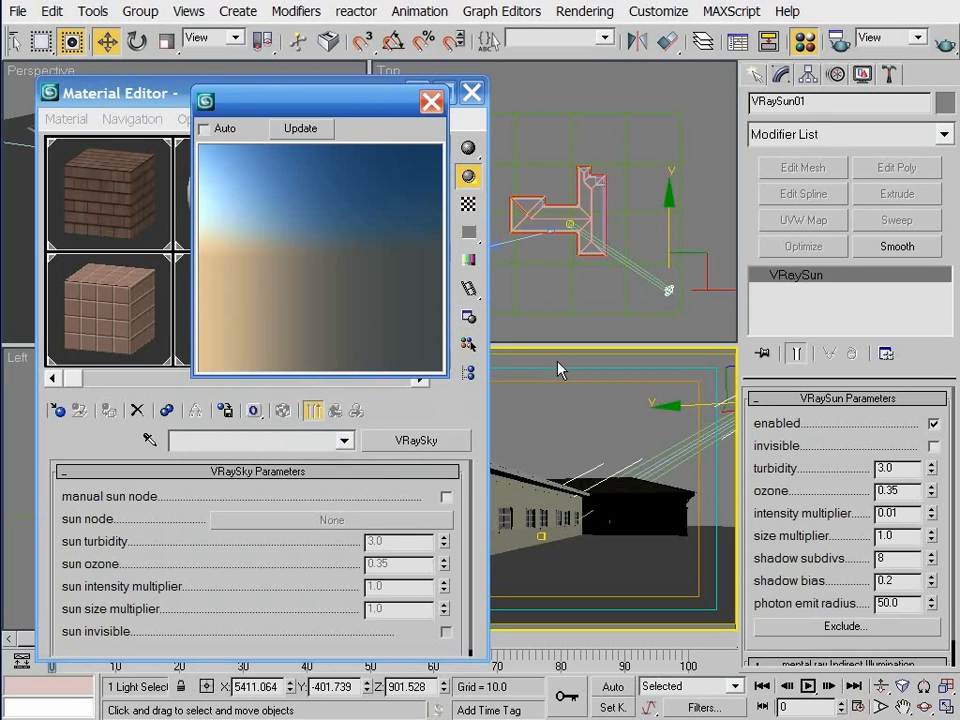
# Step: Try the VRaySky's manual sun node option, update the preview, and turn the option off again with another update
pyautogui.click(447, 498)
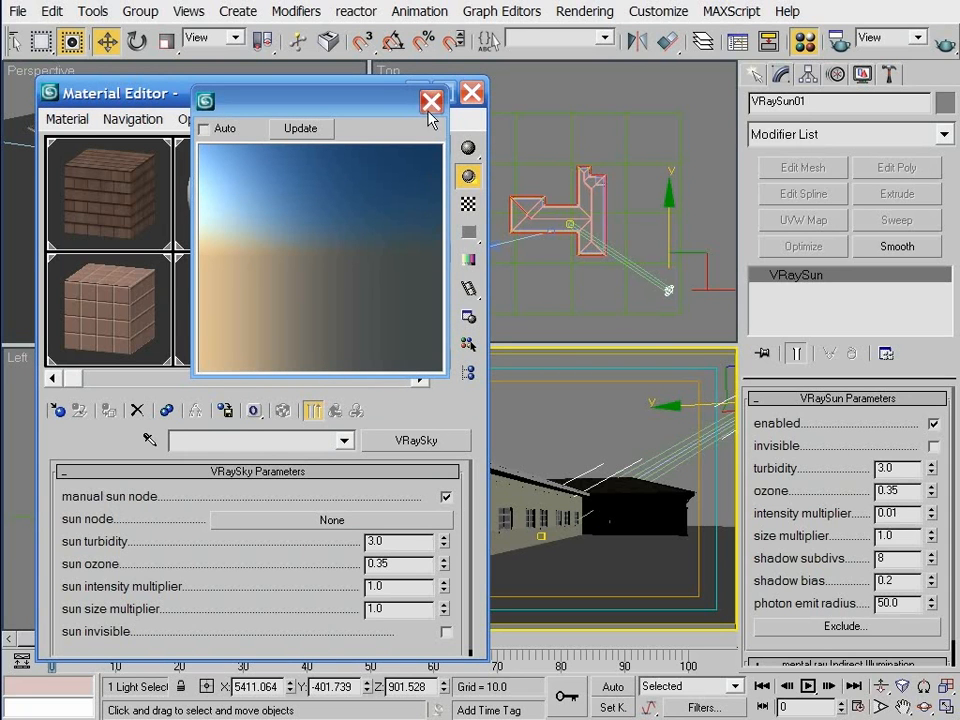
pyautogui.click(300, 129)
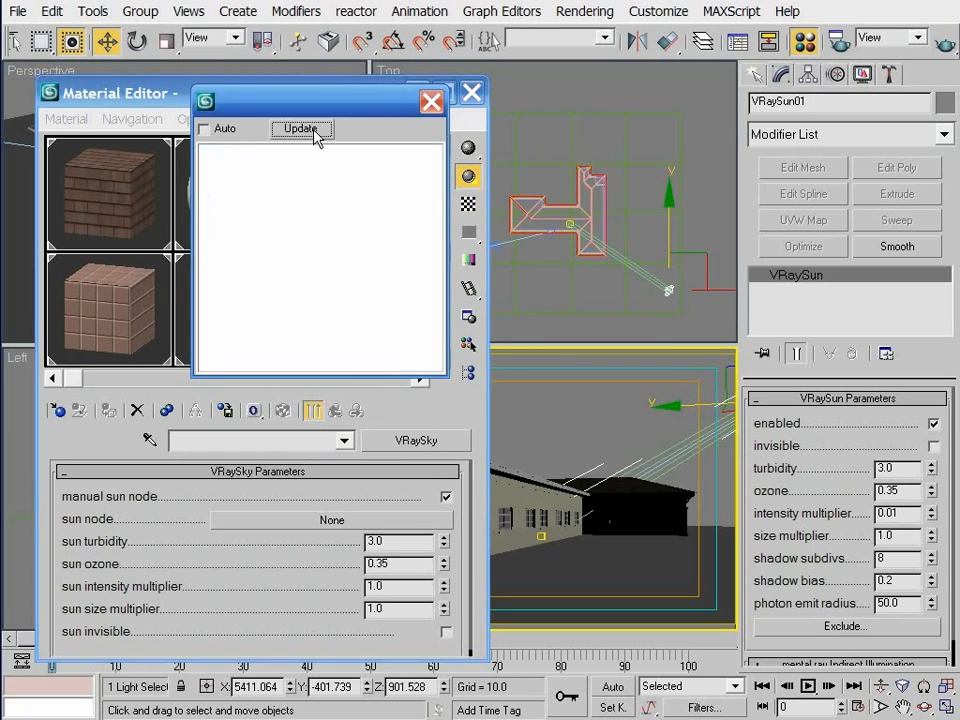
pyautogui.moveTo(395, 104); pyautogui.dragTo(381, 107)
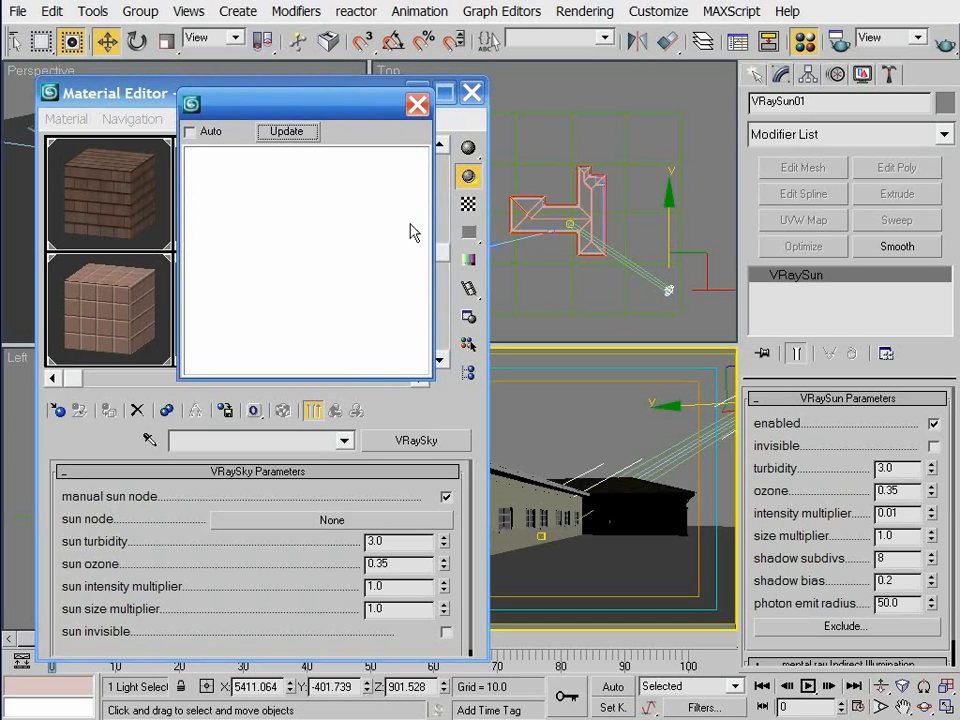
pyautogui.click(451, 498)
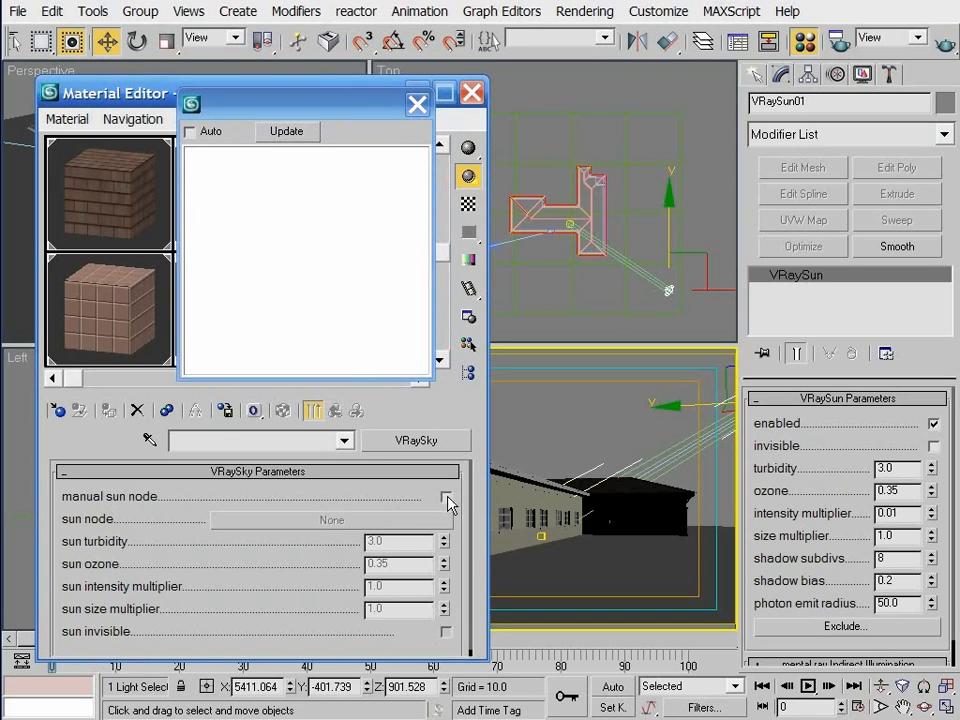
pyautogui.click(287, 131)
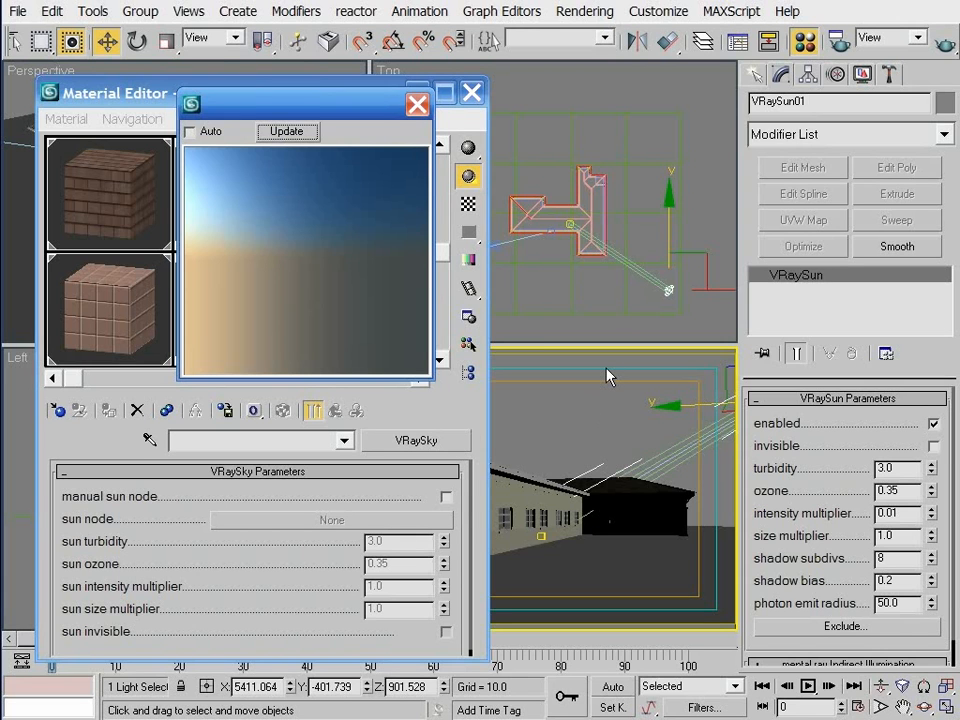
# Step: Move the VRaySun in the top view to X about 5216, Y about 195
pyautogui.moveTo(627, 251); pyautogui.dragTo(625, 256, button='middle')
pyautogui.scroll(2, 643, 293)
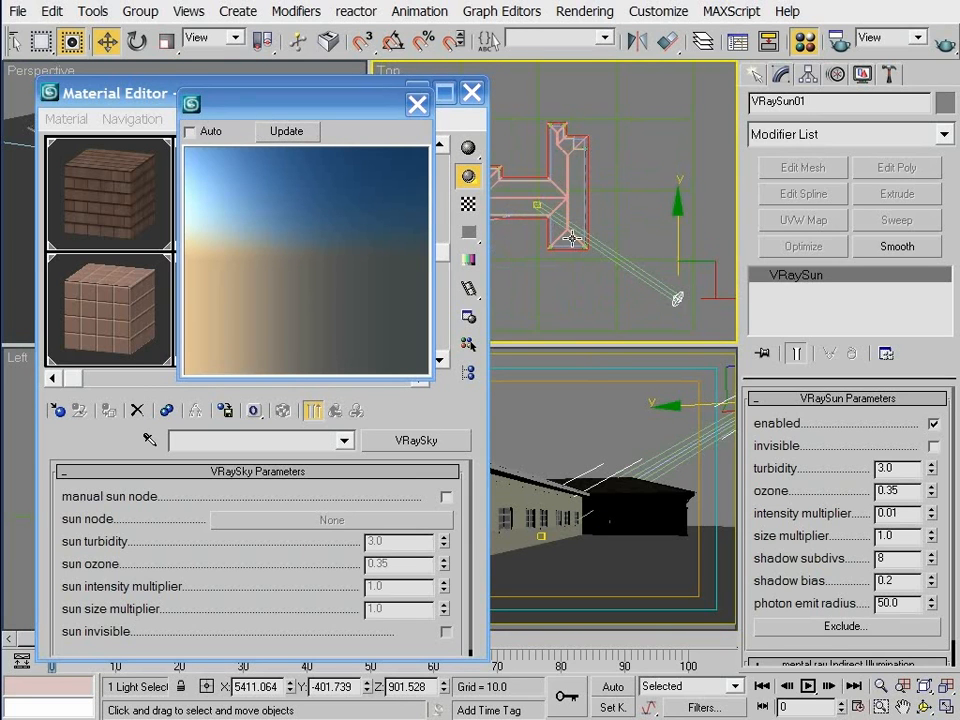
pyautogui.scroll(-2, 660, 282)
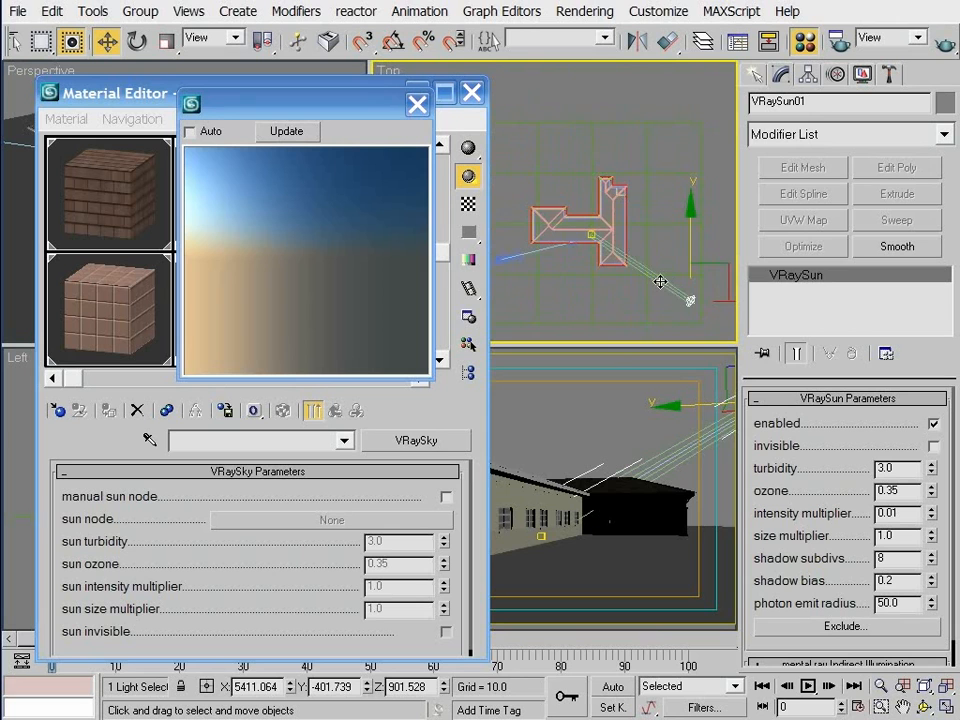
pyautogui.scroll(-2, 655, 275)
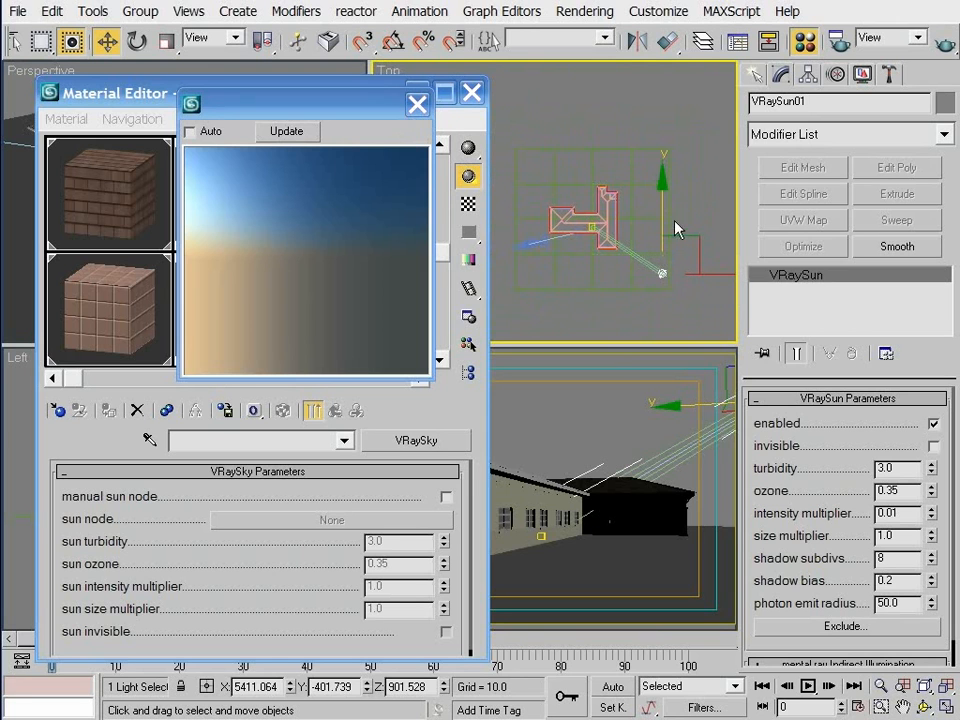
pyautogui.moveTo(686, 246); pyautogui.dragTo(677, 214)
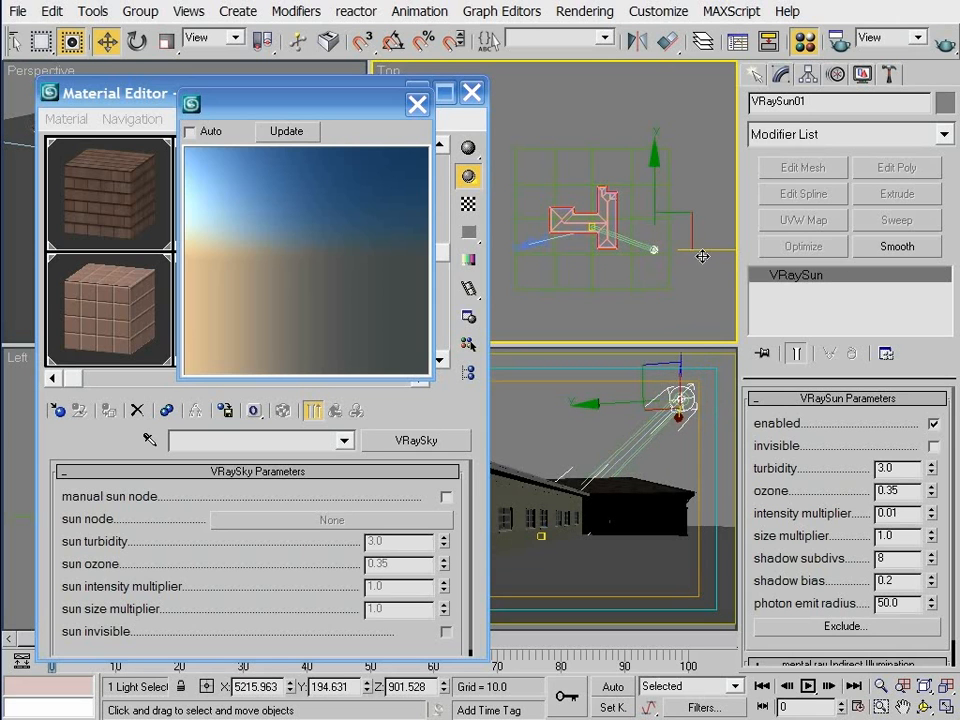
# Step: Lower the VRaySun in the camera view to Z about 397 and update the VRaySky preview
pyautogui.click(681, 357)
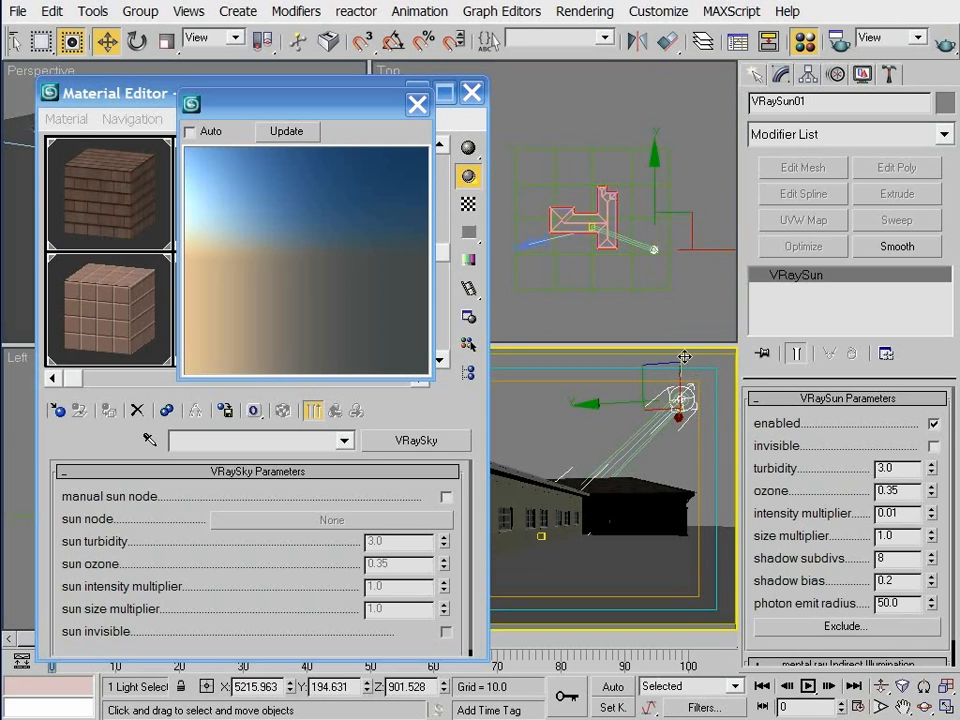
pyautogui.moveTo(681, 357); pyautogui.dragTo(672, 412)
pyautogui.moveTo(684, 388); pyautogui.dragTo(667, 407)
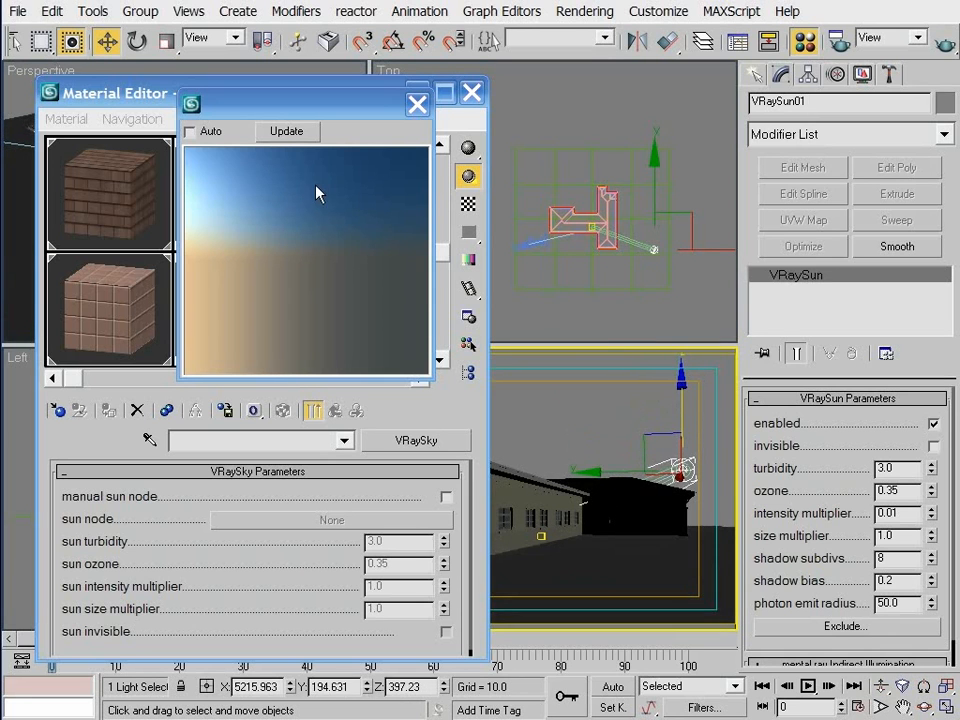
pyautogui.click(289, 132)
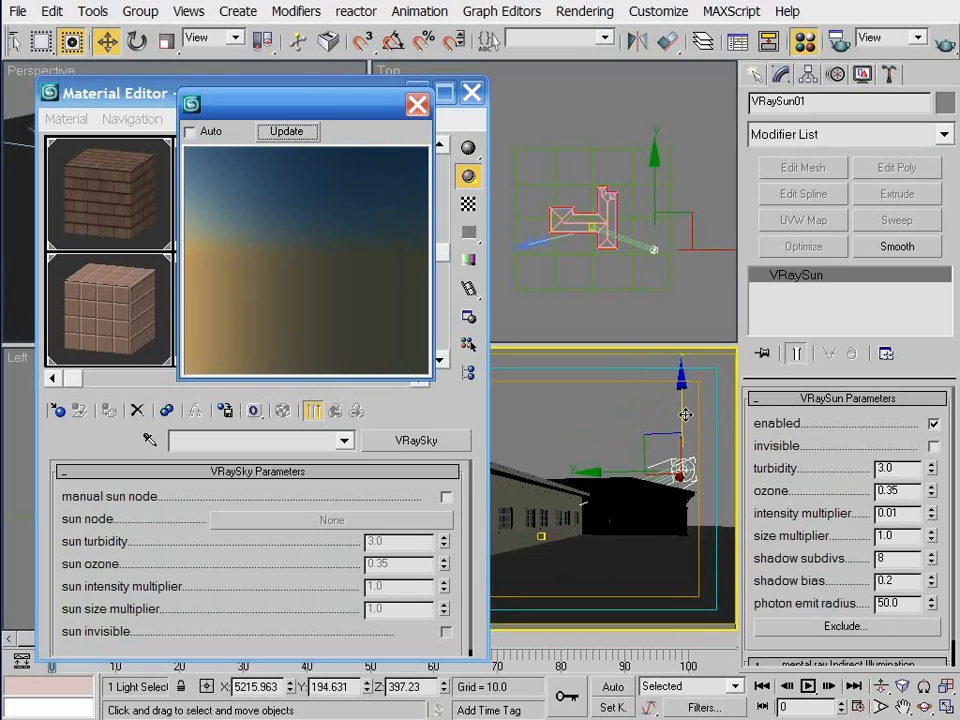
# Step: Lower the VRaySun to Z about 155, update the VRaySky preview, and nudge the sun down to about 136
pyautogui.moveTo(683, 414); pyautogui.dragTo(682, 450)
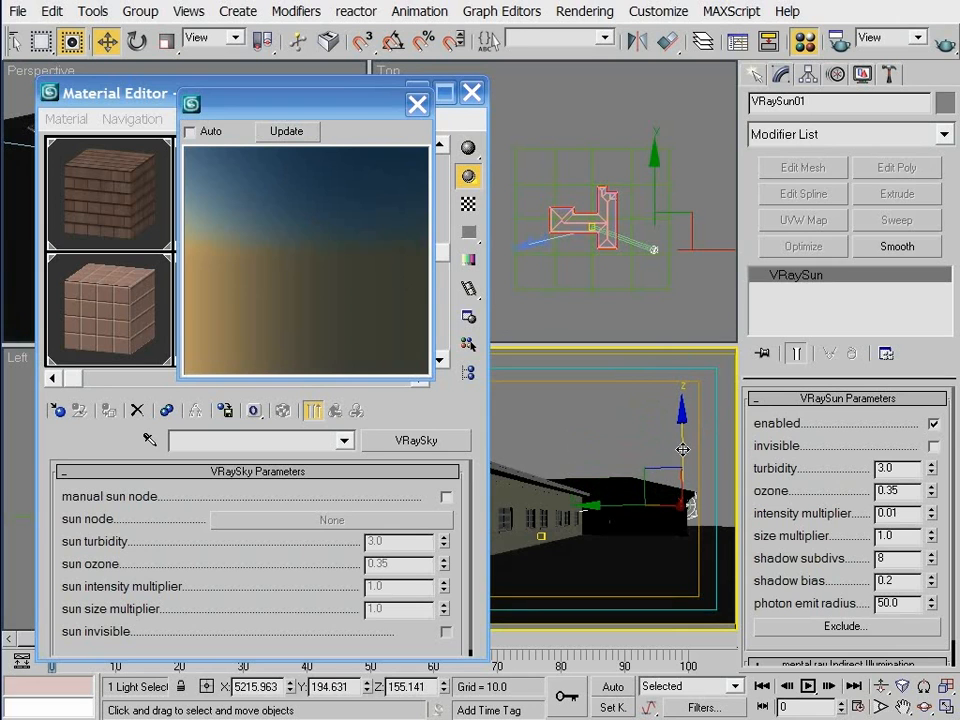
pyautogui.click(300, 133)
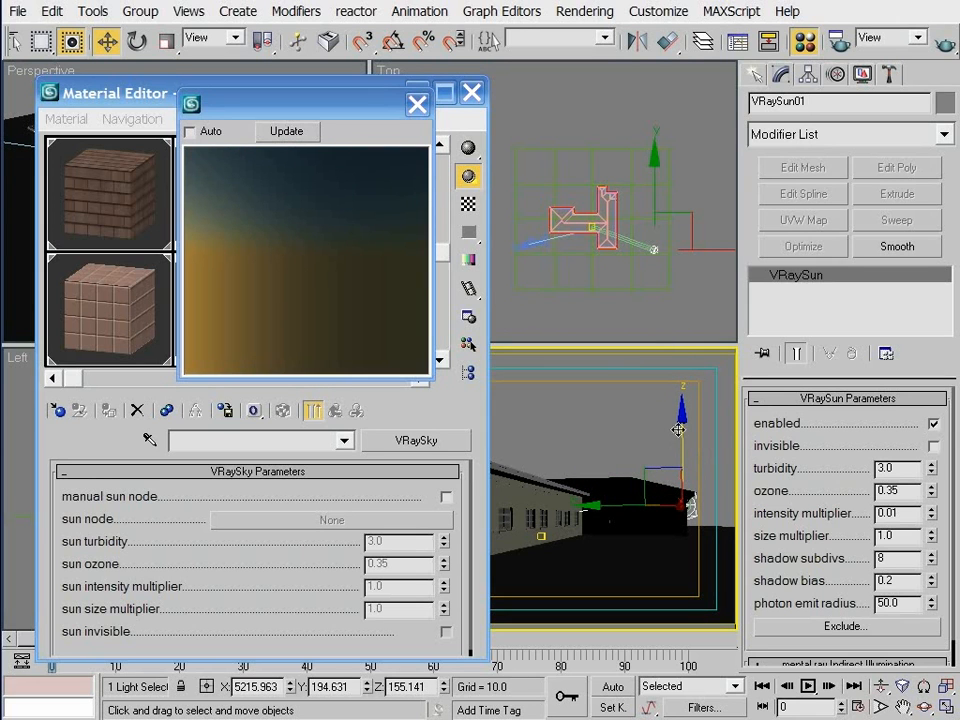
pyautogui.moveTo(680, 447)
pyautogui.mouseDown()
pyautogui.moveTo(665, 232)
pyautogui.moveTo(690, 450)
pyautogui.mouseUp()
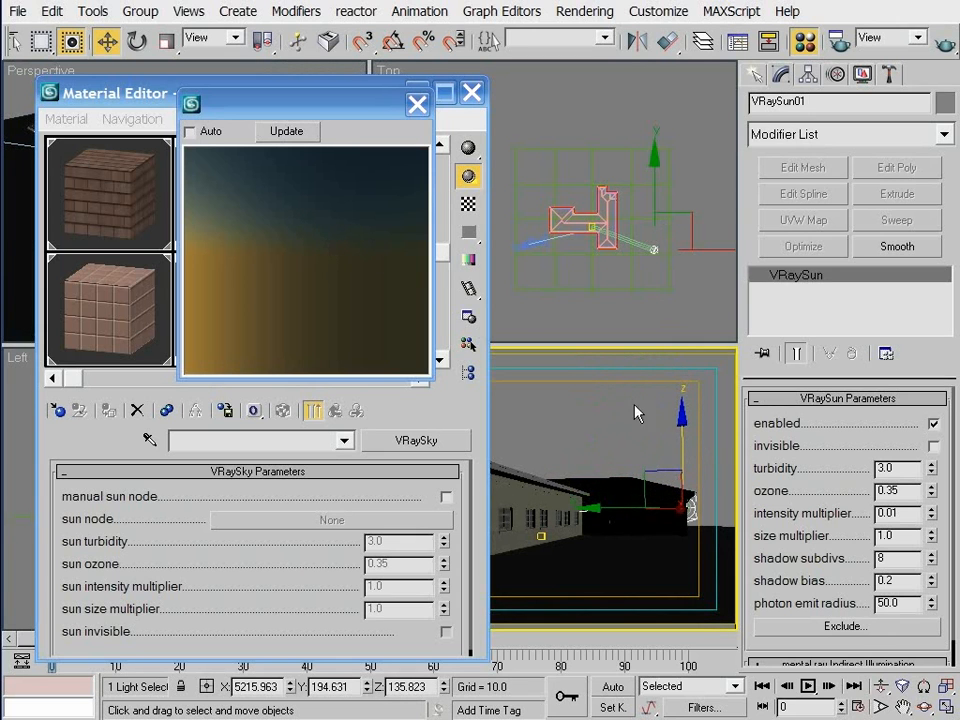
# Step: Preview the sky with the VRaySun raised to Z about 2880, undo that, and place the sun at Z about 583
pyautogui.moveTo(684, 441); pyautogui.dragTo(580, 140)
pyautogui.click(285, 133)
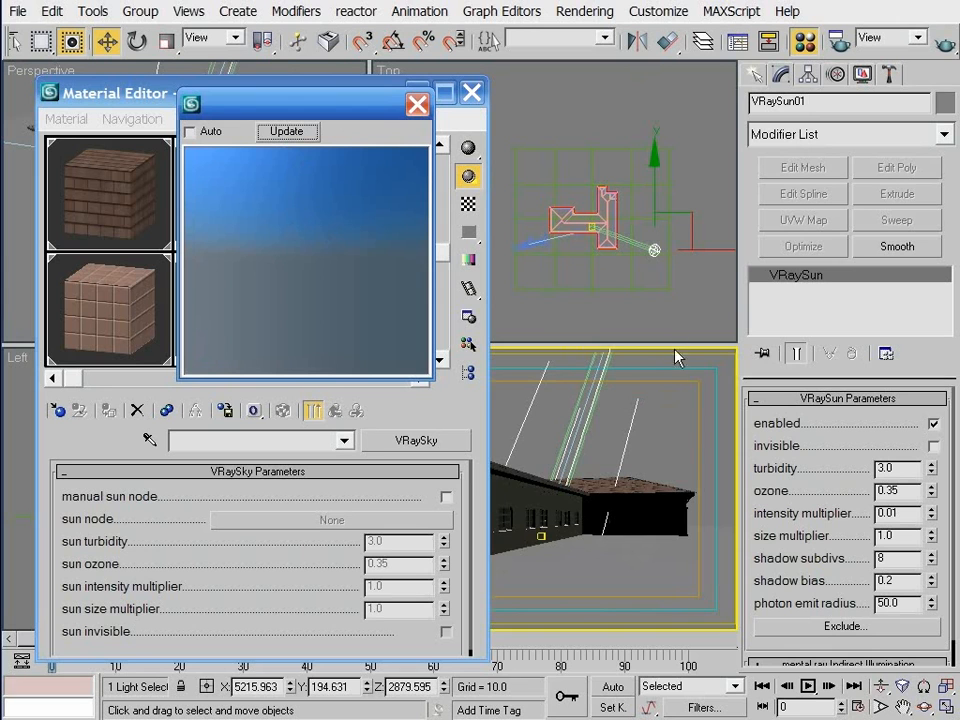
pyautogui.hotkey('ctrl', 'z')
pyautogui.moveTo(690, 439); pyautogui.dragTo(680, 381)
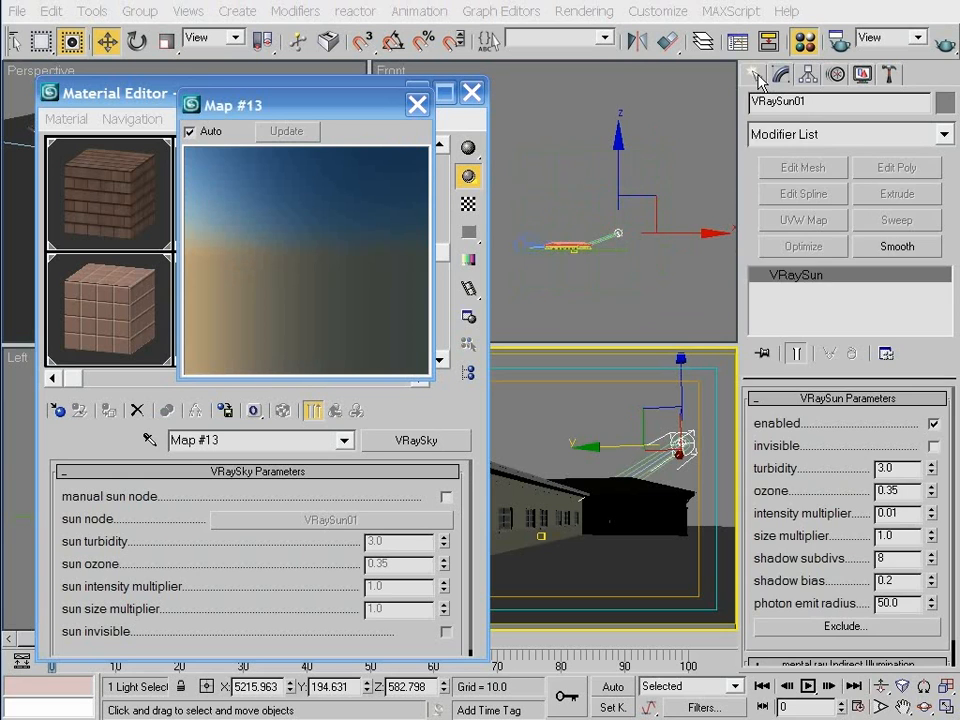
# Step: Create a Target Direct light in the top view, aimed at the building, and raise it to Z about 1087 in the front view
pyautogui.click(757, 76)
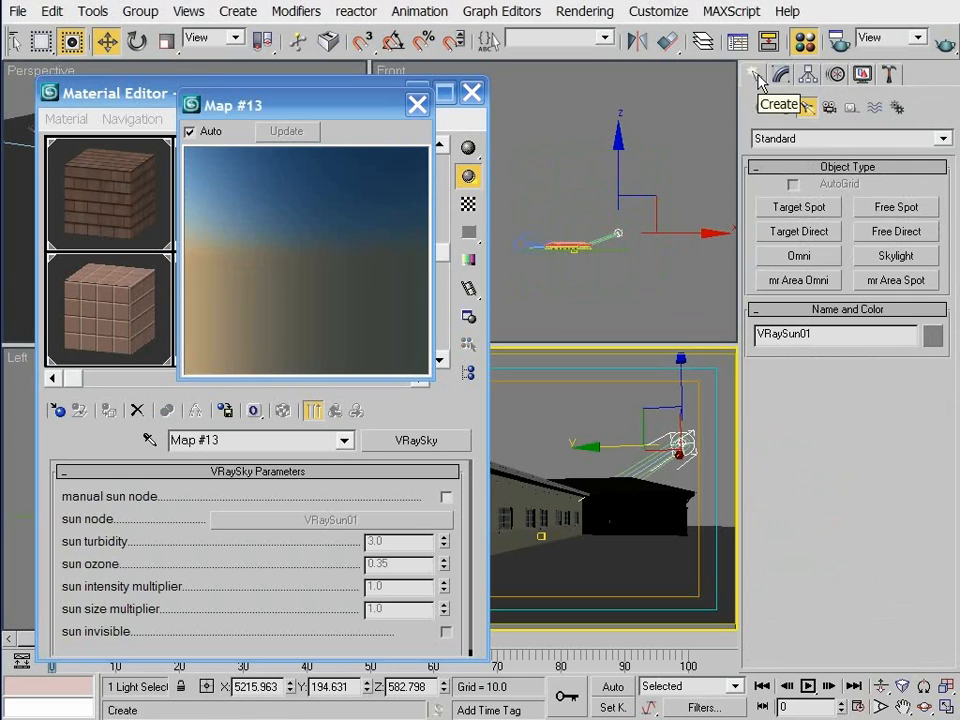
pyautogui.click(824, 238)
pyautogui.press('t')
pyautogui.moveTo(647, 244); pyautogui.dragTo(647, 247)
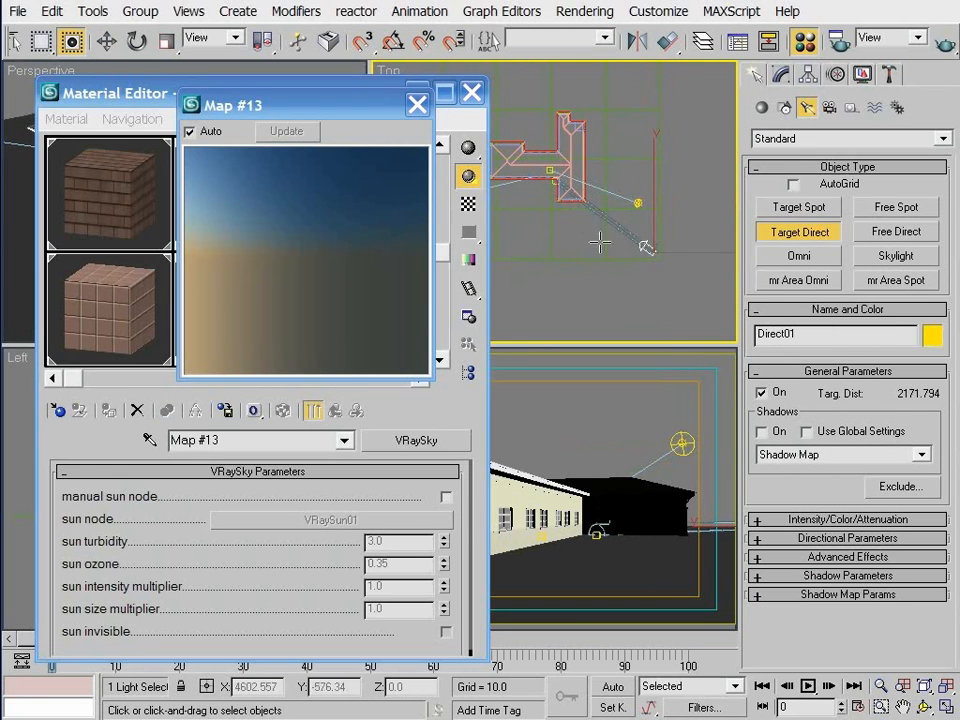
pyautogui.press('f')
pyautogui.press('w')
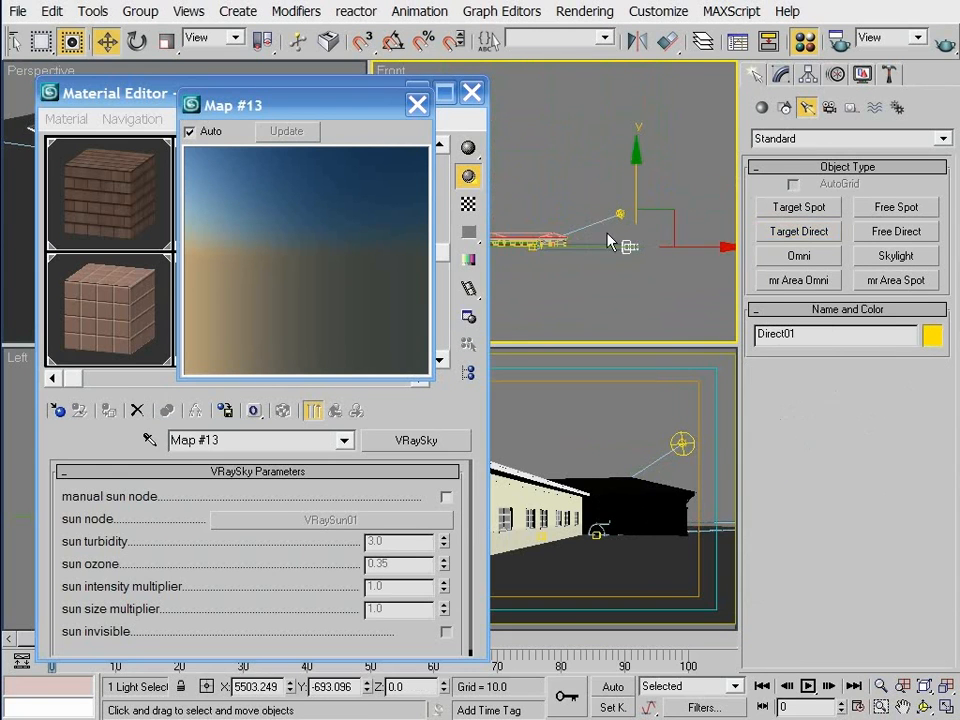
pyautogui.moveTo(636, 196); pyautogui.dragTo(635, 134)
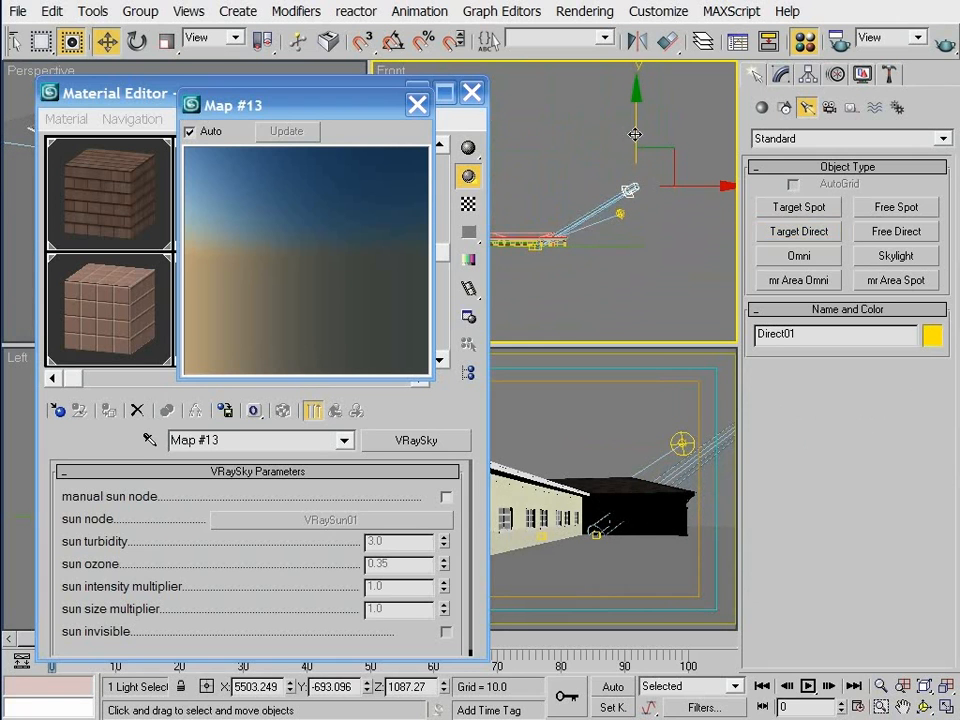
# Step: Assign the direct light as the VRaySky's manual sun node with a sun intensity multiplier of 0.01, and raise the light to preview the sky
pyautogui.click(446, 496)
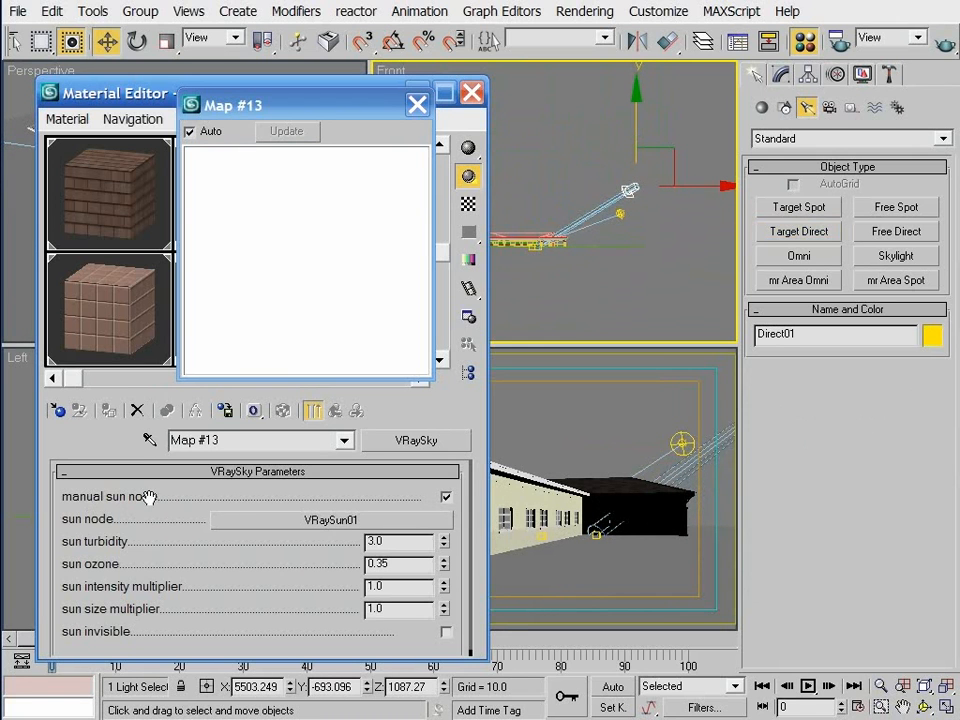
pyautogui.click(360, 520)
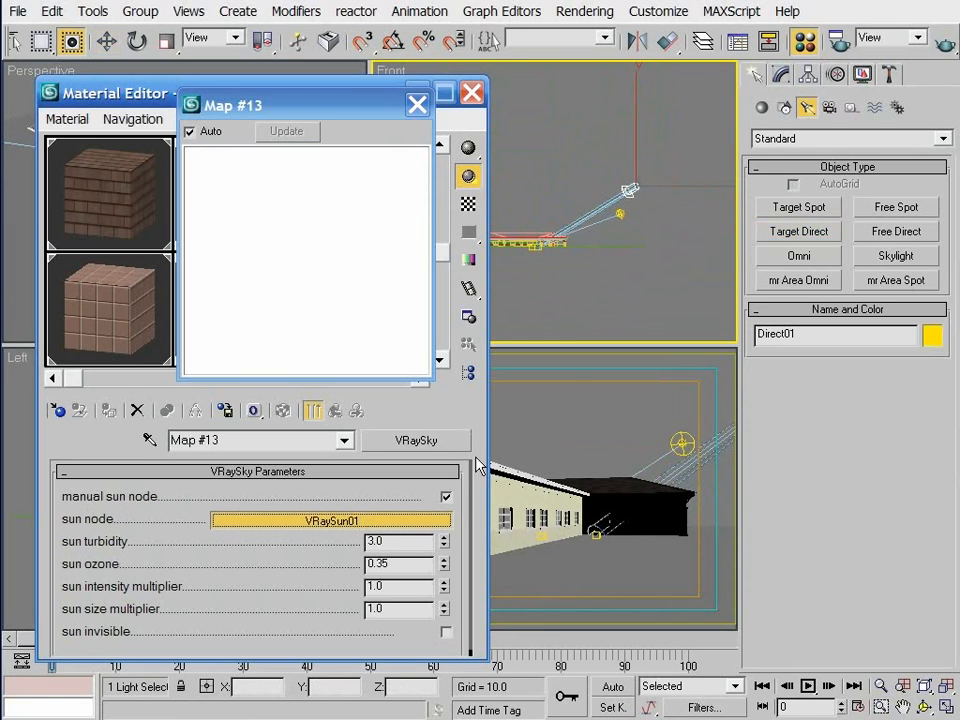
pyautogui.click(629, 189)
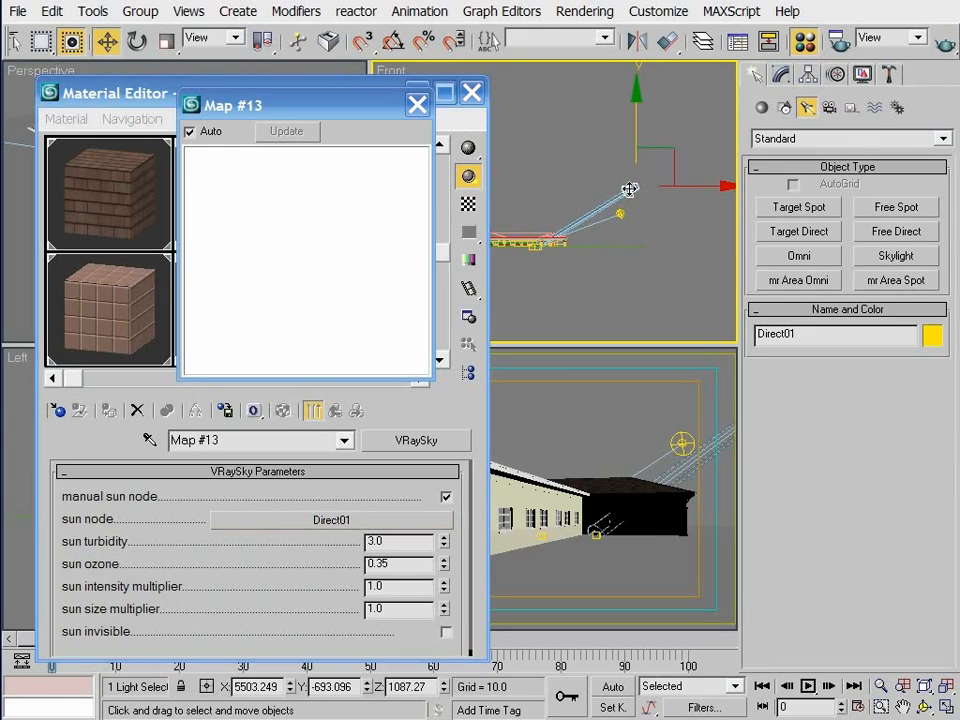
pyautogui.doubleClick(395, 588)
pyautogui.write('0.01')
pyautogui.press('Return')
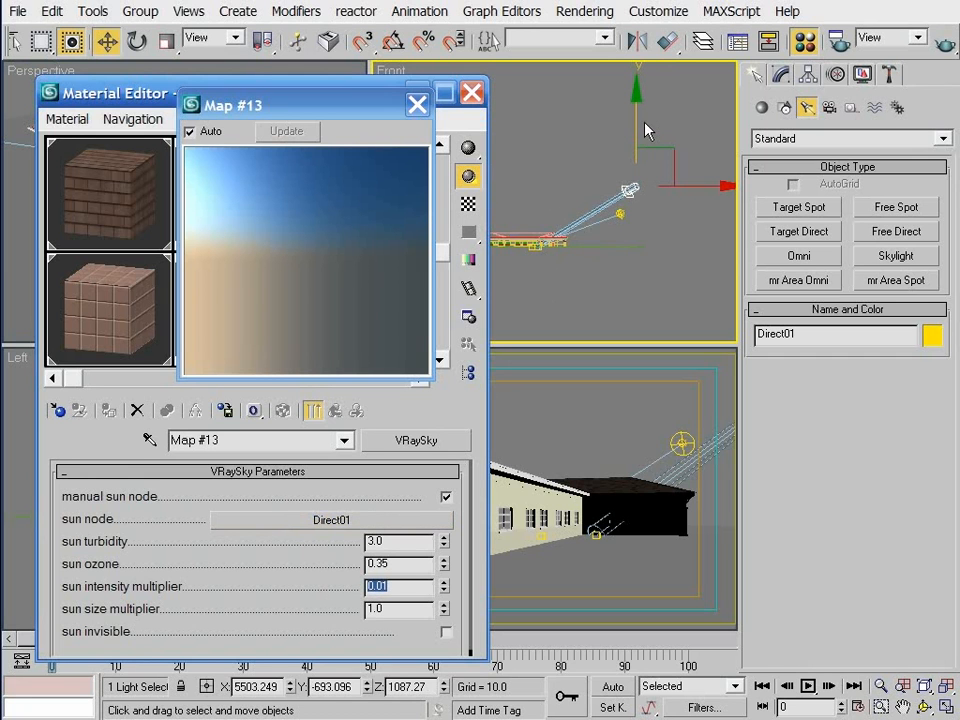
pyautogui.moveTo(637, 130); pyautogui.dragTo(637, 79)
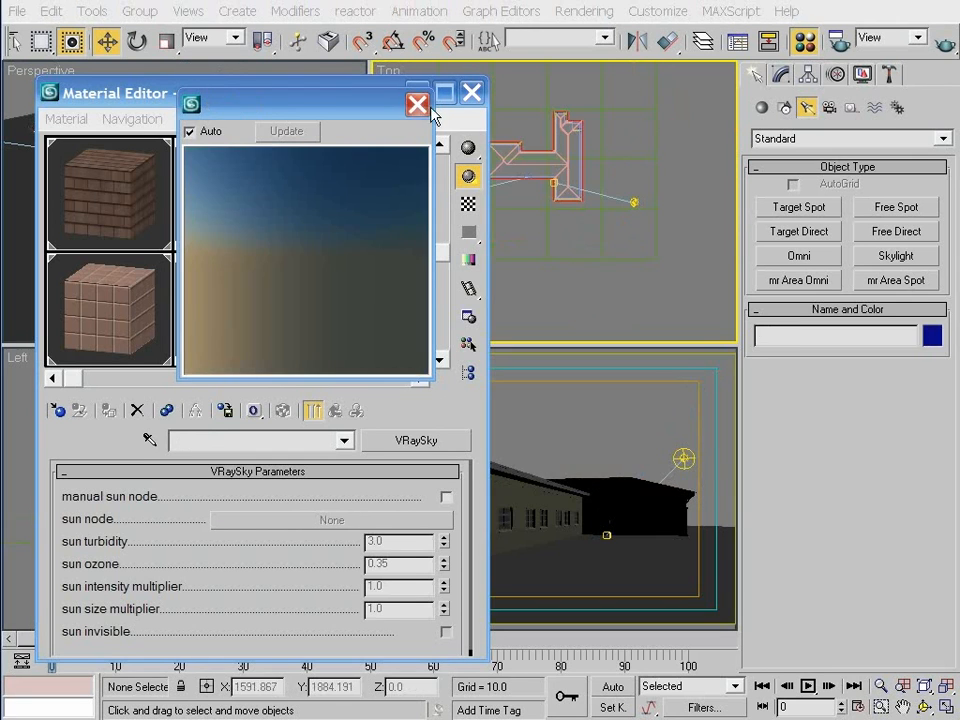
# Step: Close the map preview and Material Editor, move the VRaySun to about X 5205, Y 414, Z 504, and render the camera view
pyautogui.click(418, 104)
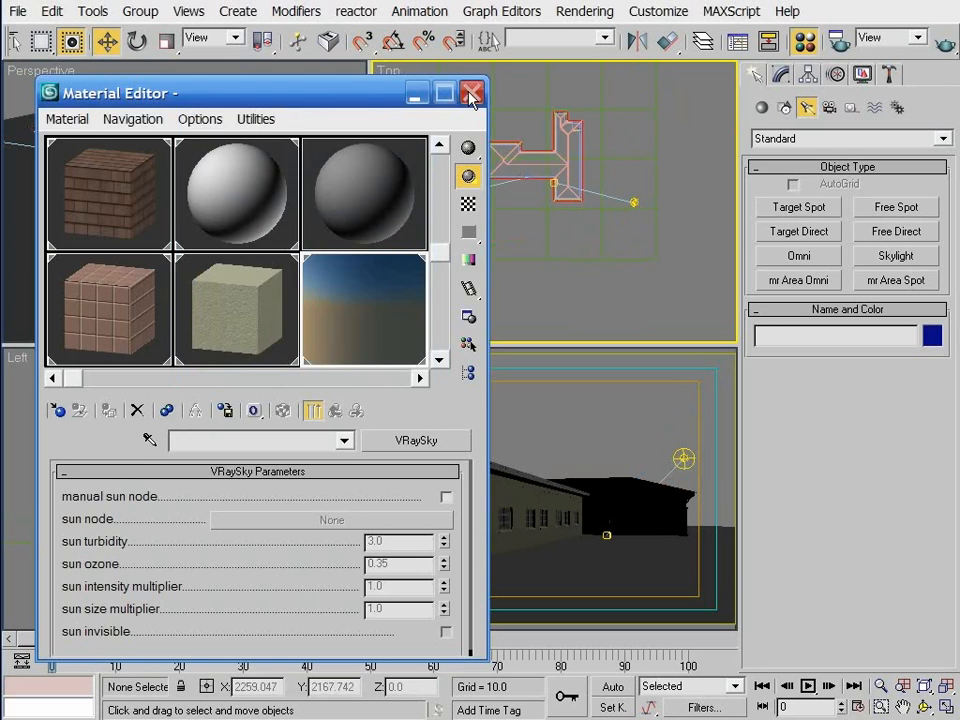
pyautogui.click(472, 93)
pyautogui.scroll(2, 554, 207)
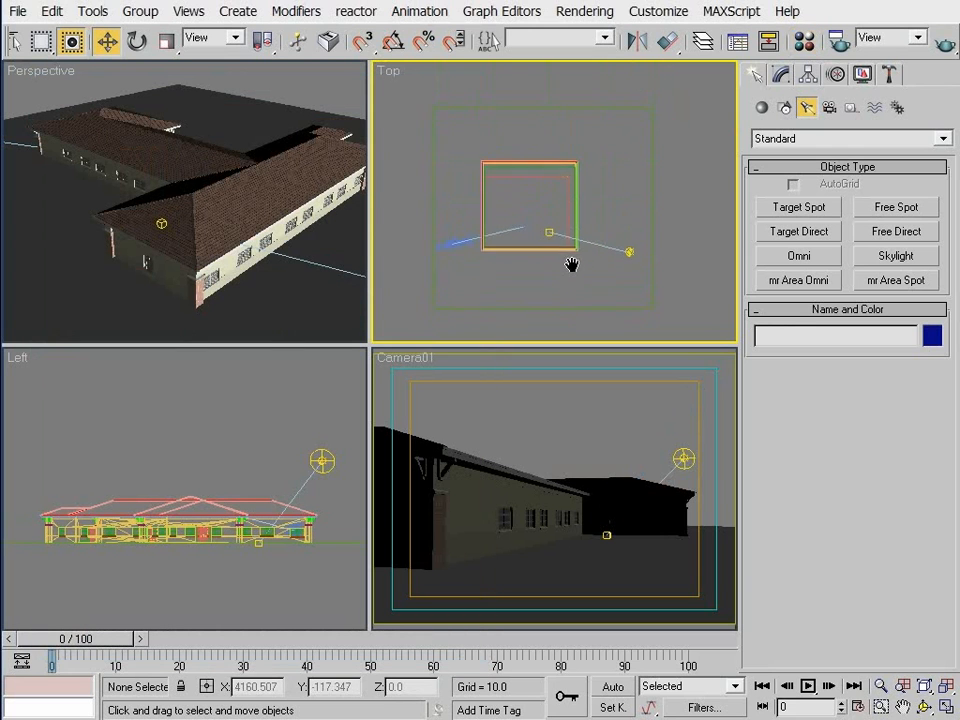
pyautogui.click(638, 262)
pyautogui.moveTo(638, 215); pyautogui.dragTo(631, 197)
pyautogui.click(654, 416)
pyautogui.moveTo(650, 405); pyautogui.dragTo(643, 392)
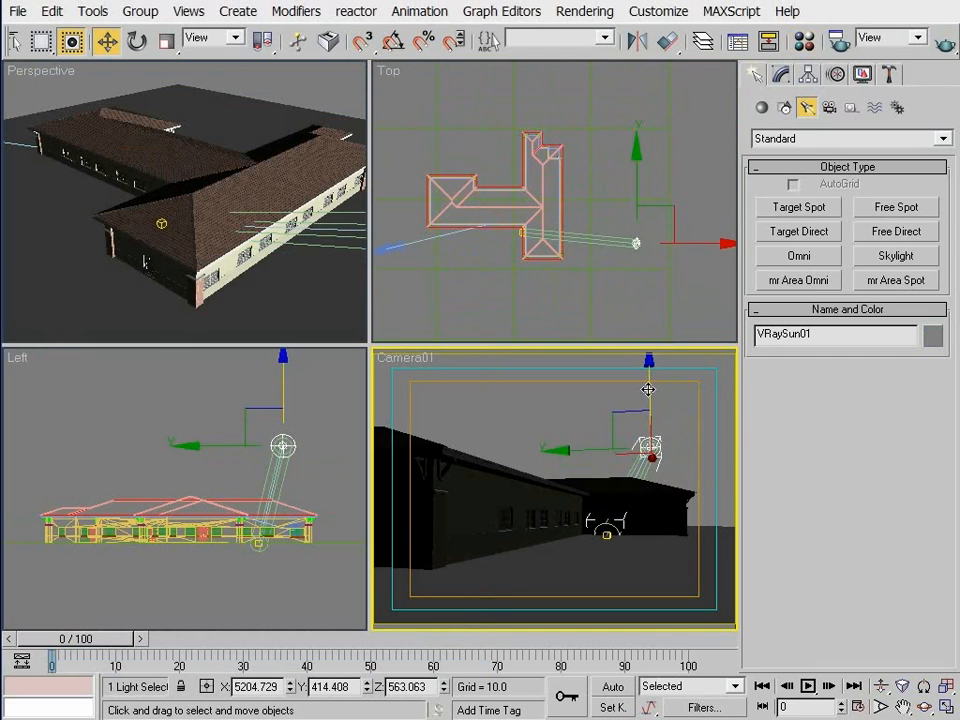
pyautogui.click(945, 48)
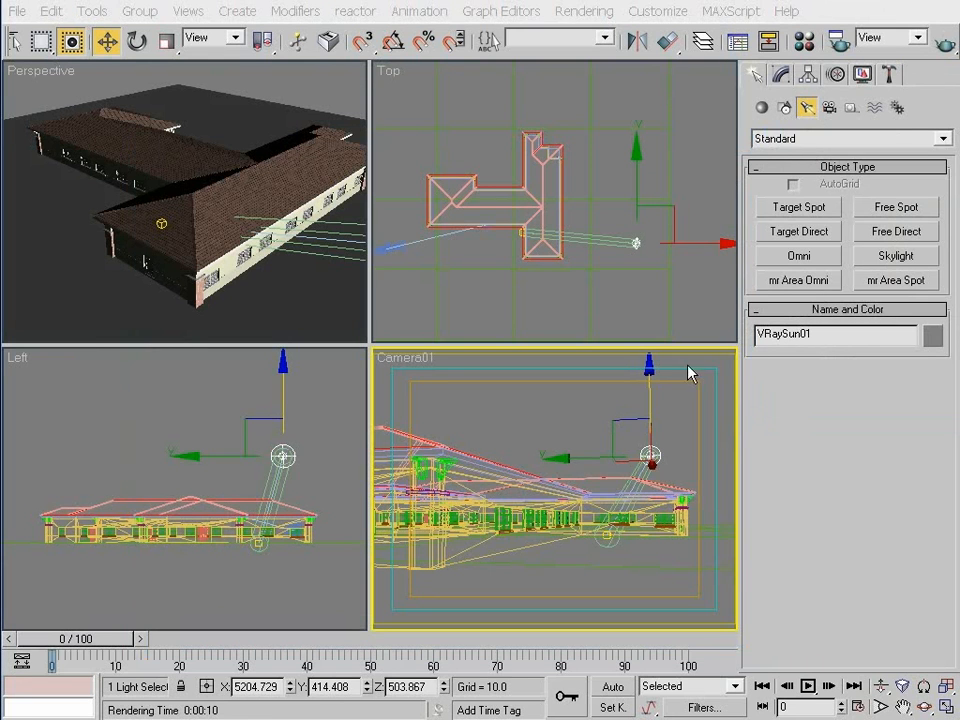
# Step: Lower the VRaySun to Z about 178, render the camera view, and close the rendered frame
pyautogui.moveTo(649, 381); pyautogui.dragTo(636, 424)
pyautogui.click(940, 43)
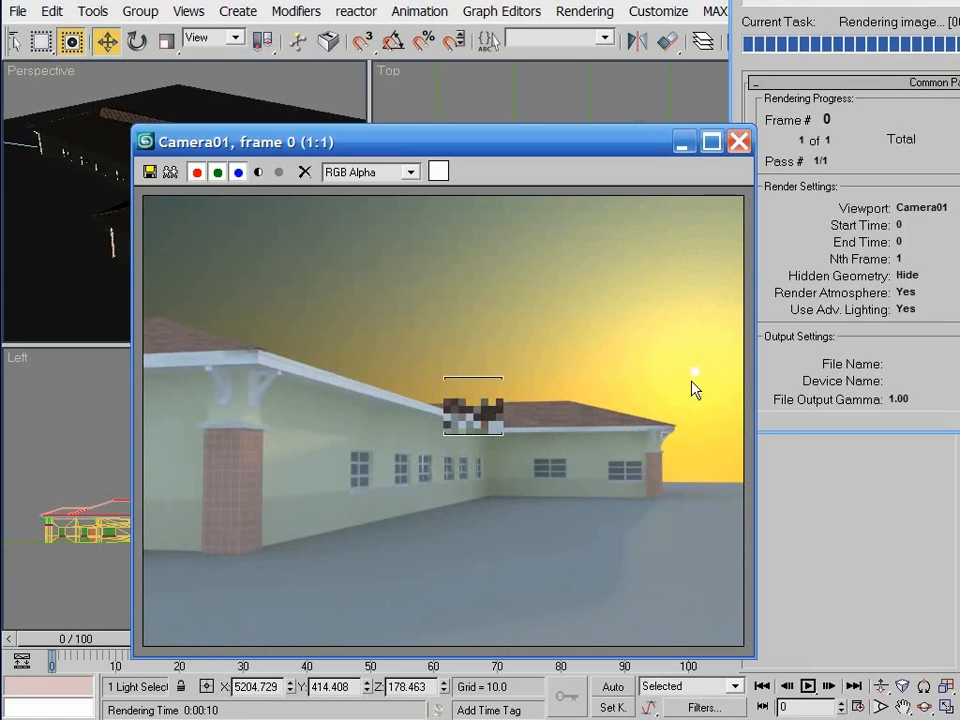
pyautogui.click(739, 141)
# Step: Raise the camera and its target about 207 units in the left view, and raise the VRaySun to Z about 350
pyautogui.moveTo(535, 258); pyautogui.dragTo(524, 246, button='middle')
pyautogui.click(450, 229)
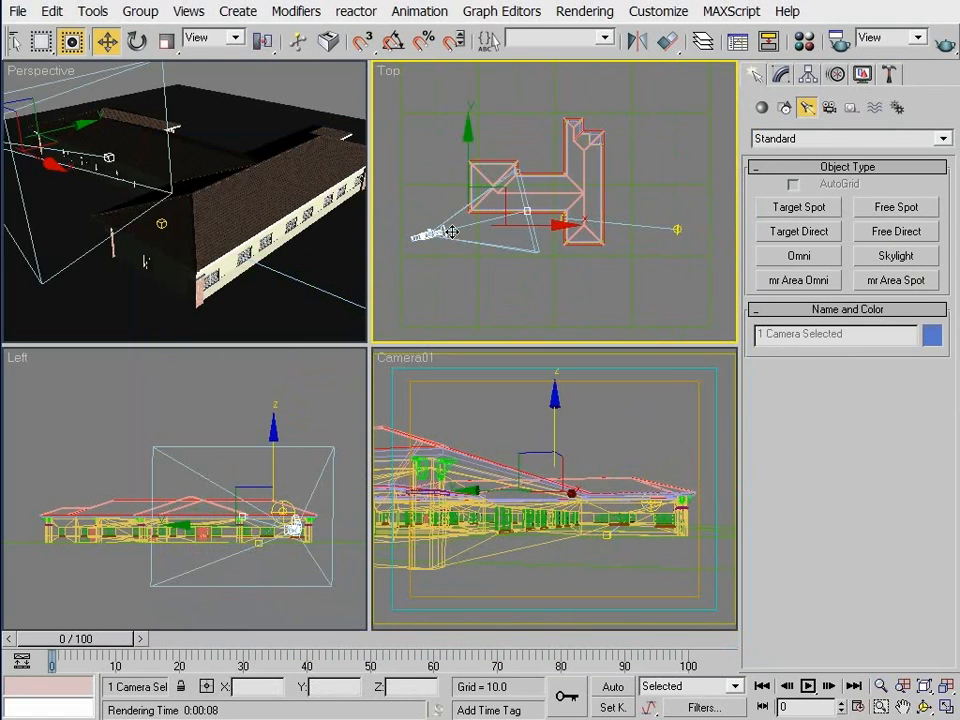
pyautogui.rightClick(262, 463)
pyautogui.moveTo(262, 463); pyautogui.dragTo(265, 425)
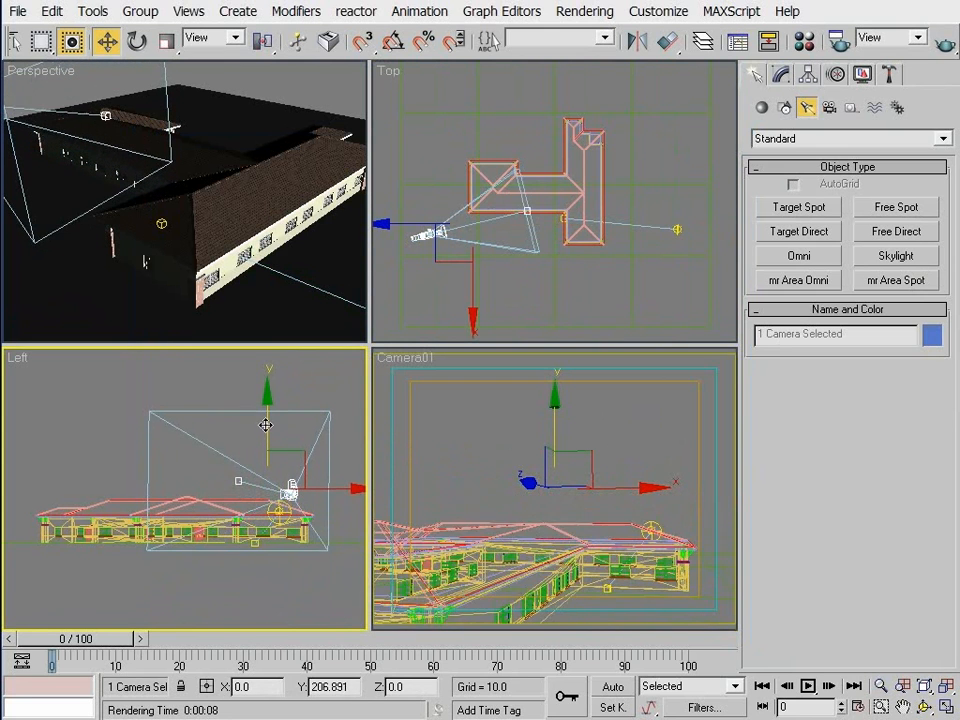
pyautogui.click(652, 536)
pyautogui.moveTo(651, 480); pyautogui.dragTo(650, 457)
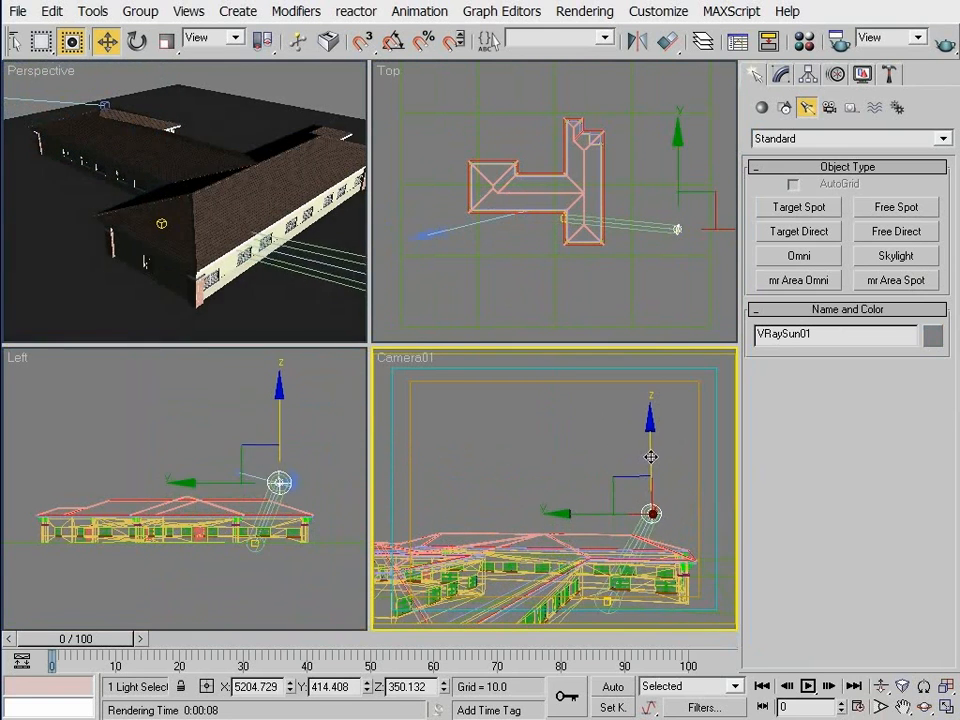
# Step: Add a Lens Effects render effect to the scene with a Glow element
pyautogui.press('8')
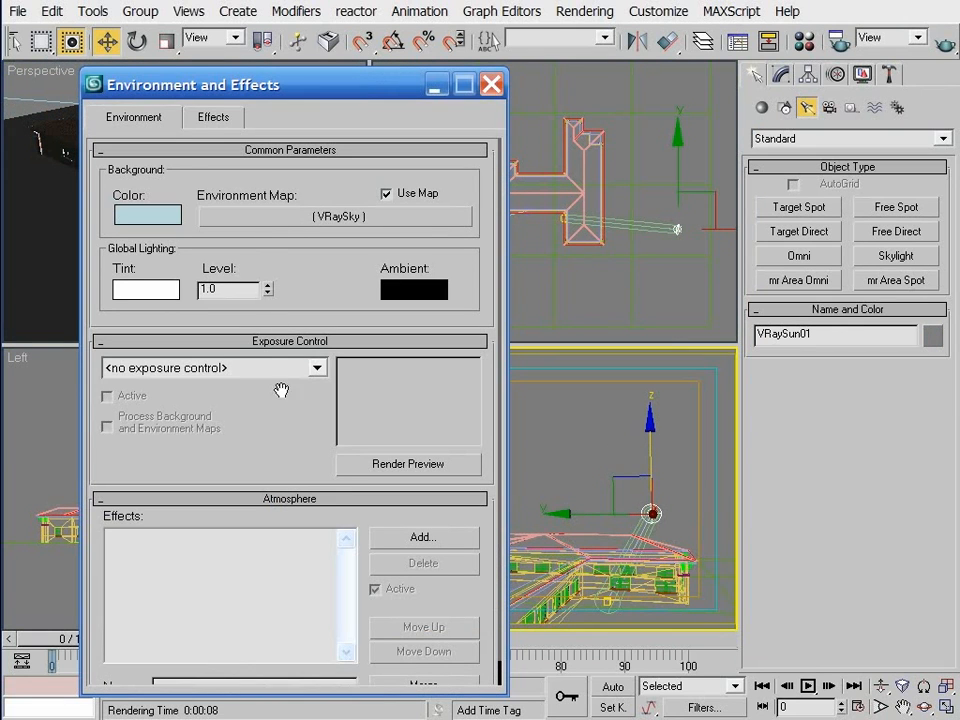
pyautogui.click(213, 117)
pyautogui.click(386, 192)
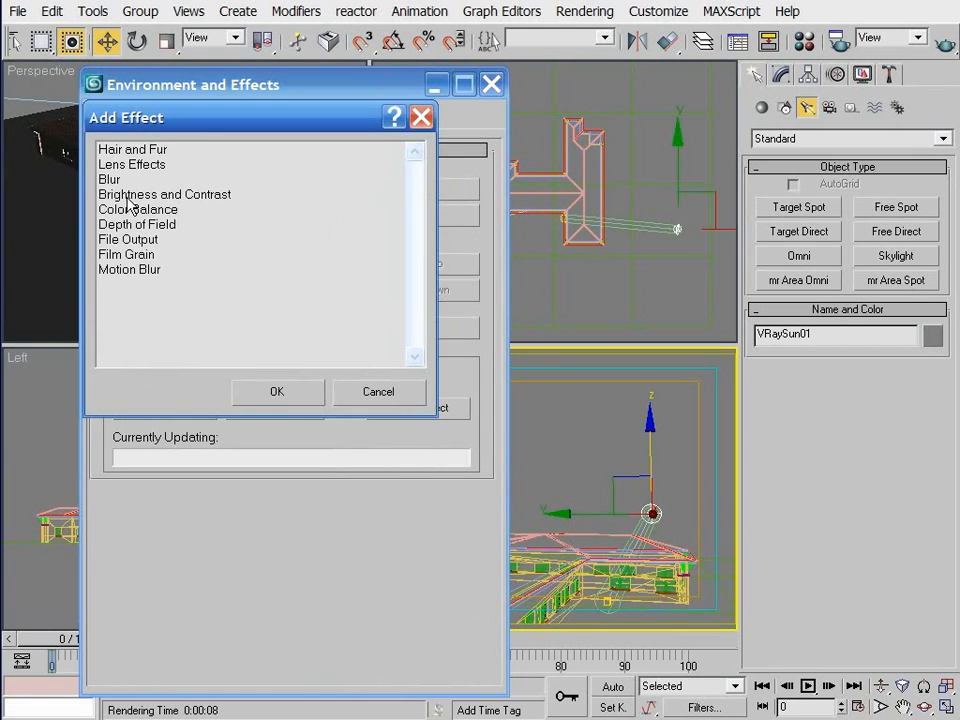
pyautogui.doubleClick(122, 166)
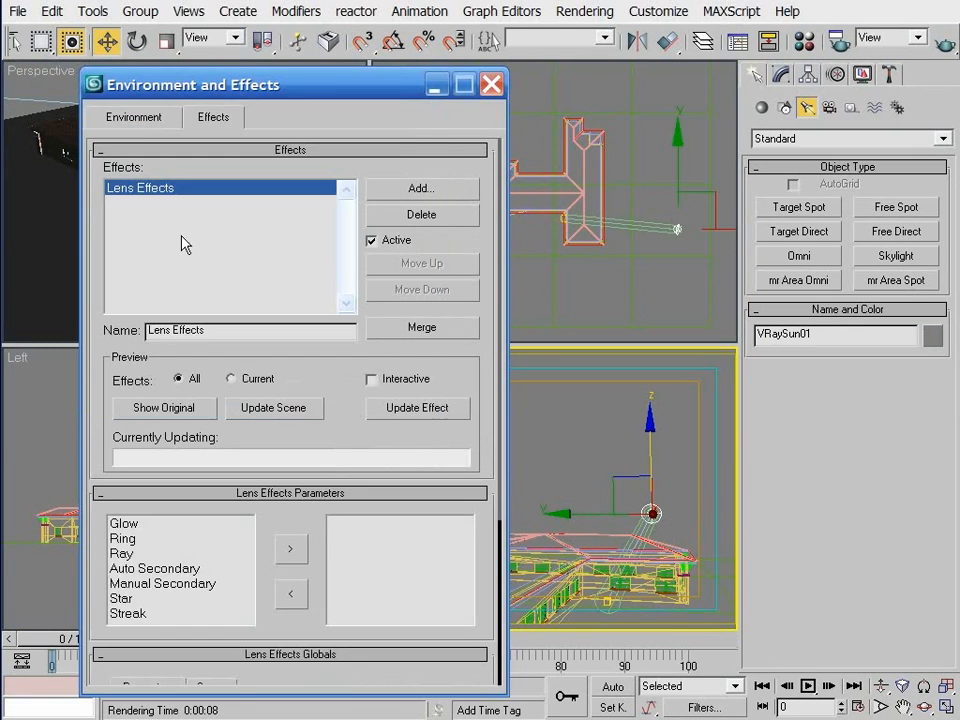
pyautogui.doubleClick(125, 524)
pyautogui.moveTo(315, 537); pyautogui.dragTo(332, 203)
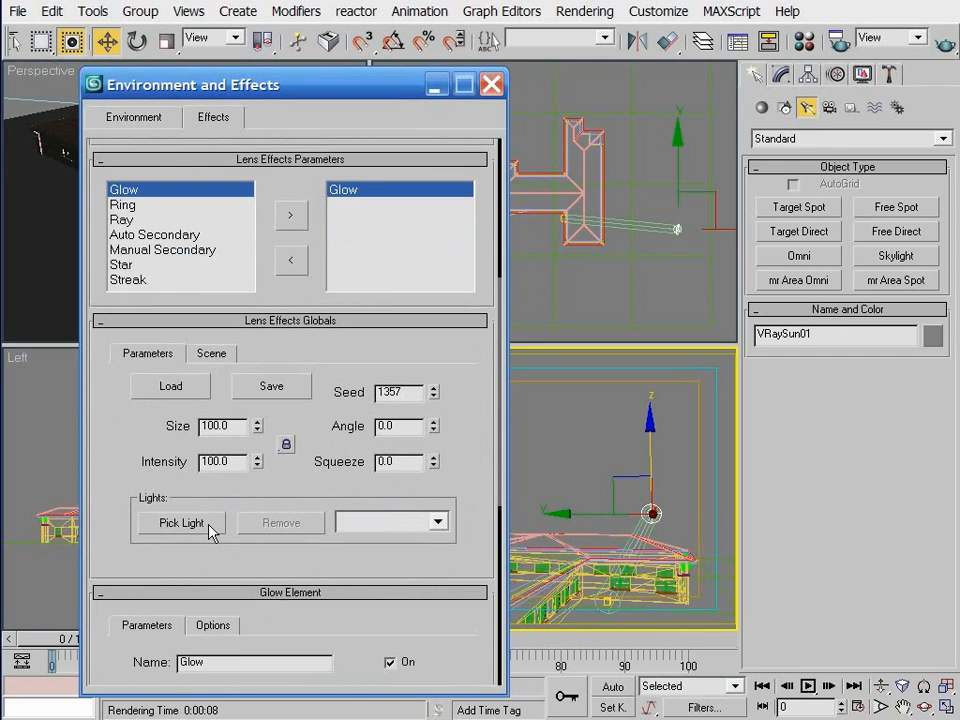
# Step: Assign VRaySun01 as the light for the lens glow and render the camera view
pyautogui.click(212, 526)
pyautogui.click(650, 514)
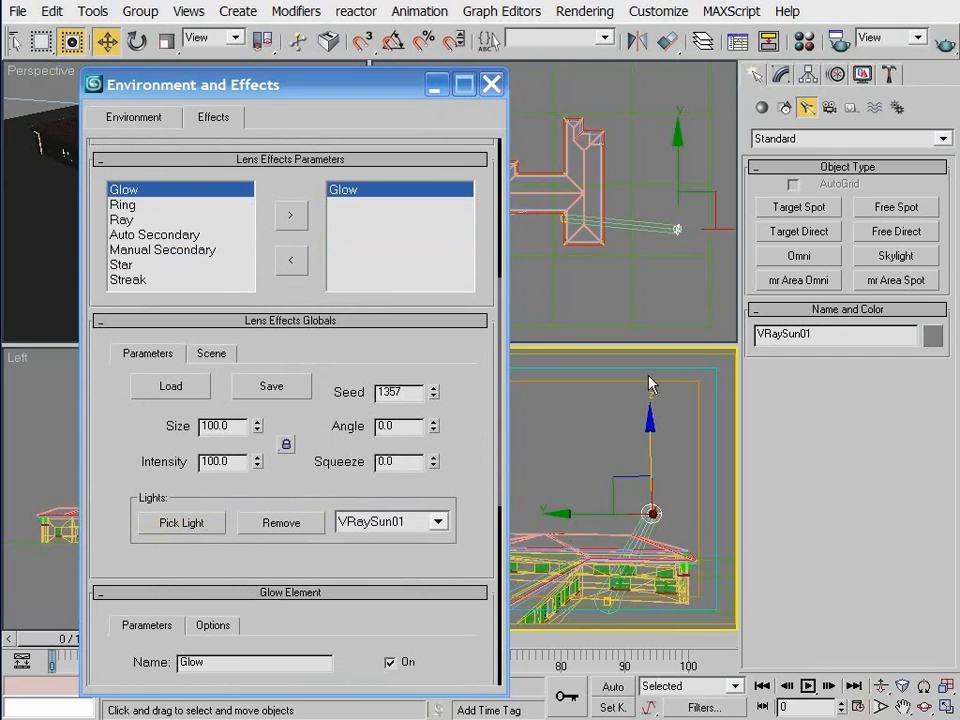
pyautogui.click(944, 44)
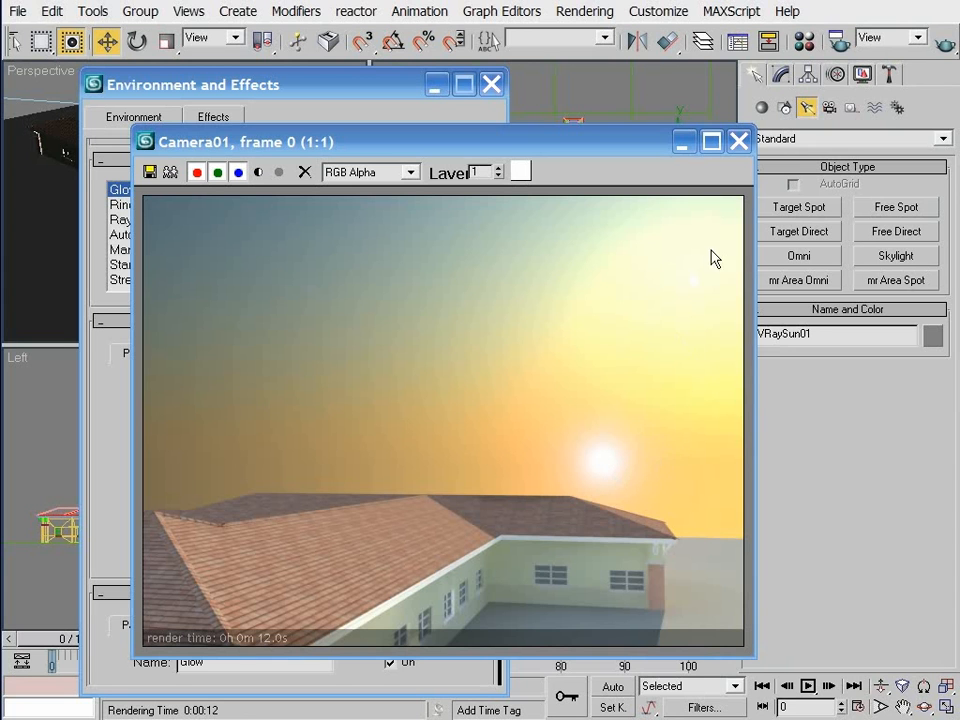
# Step: Set the rendered frame aside and move the VRaySun in the top view far from the building, to X about 15084, Y about -1617
pyautogui.moveTo(662, 141); pyautogui.dragTo(389, 134)
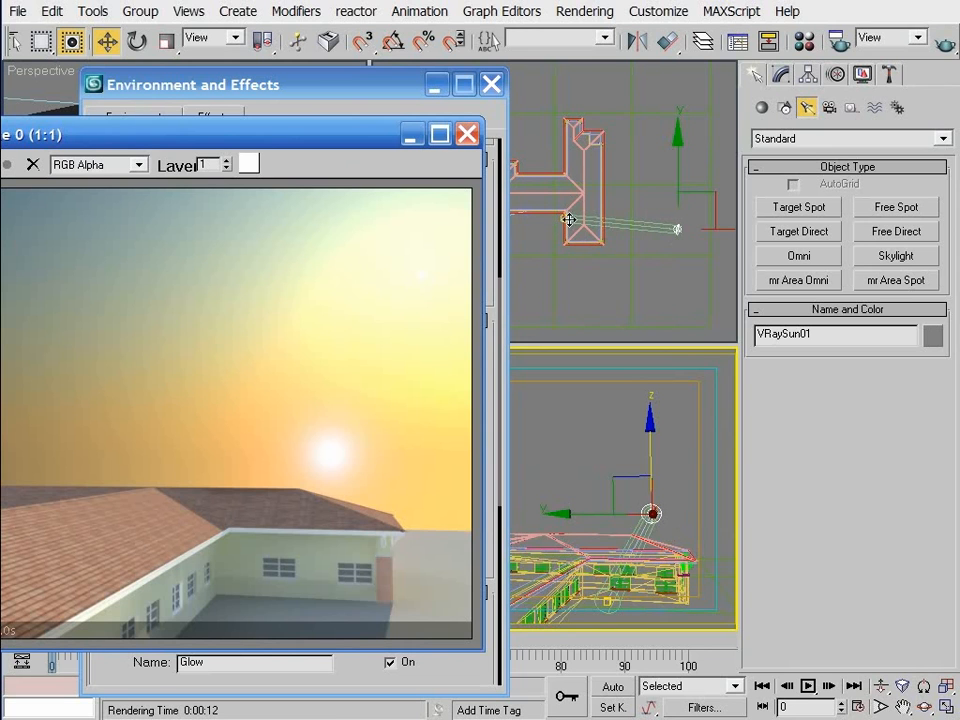
pyautogui.moveTo(671, 234); pyautogui.dragTo(639, 236, button='middle')
pyautogui.scroll(-2, 619, 249)
pyautogui.moveTo(671, 208); pyautogui.dragTo(858, 252)
pyautogui.moveTo(714, 484); pyautogui.dragTo(654, 482)
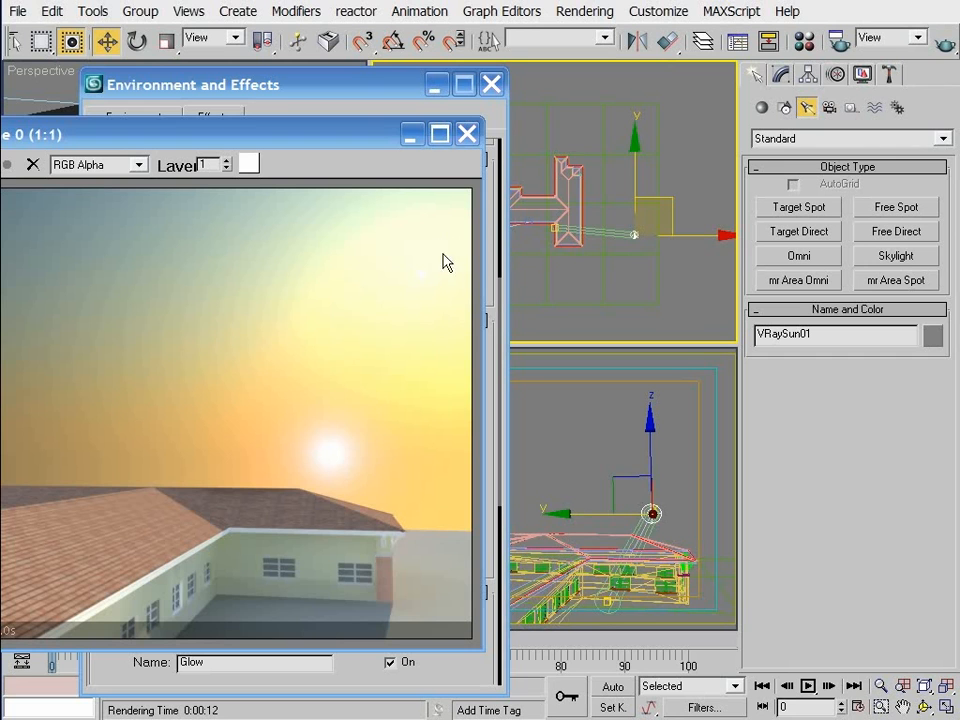
pyautogui.moveTo(641, 249); pyautogui.dragTo(592, 246, button='middle')
pyautogui.scroll(-2, 594, 244)
pyautogui.moveTo(617, 200); pyautogui.dragTo(765, 229)
pyautogui.moveTo(682, 258); pyautogui.dragTo(638, 255, button='middle')
pyautogui.scroll(-5, 633, 262)
pyautogui.moveTo(687, 223); pyautogui.dragTo(761, 249)
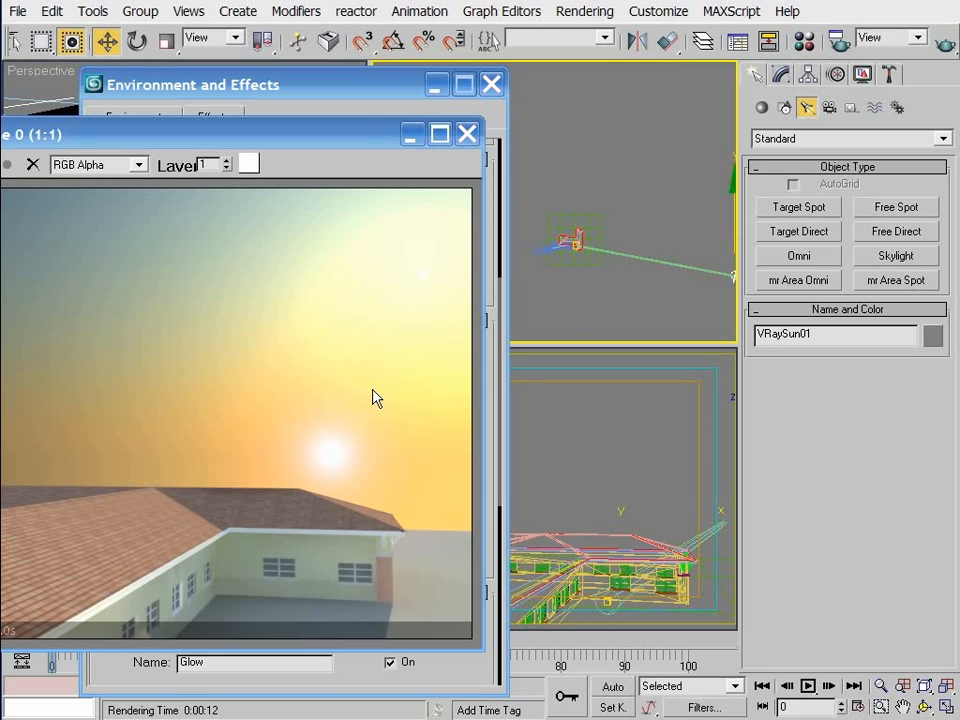
# Step: Close the rendered frame, delete the Lens Effects entry from the render effects, and close the effects dialog
pyautogui.click(467, 133)
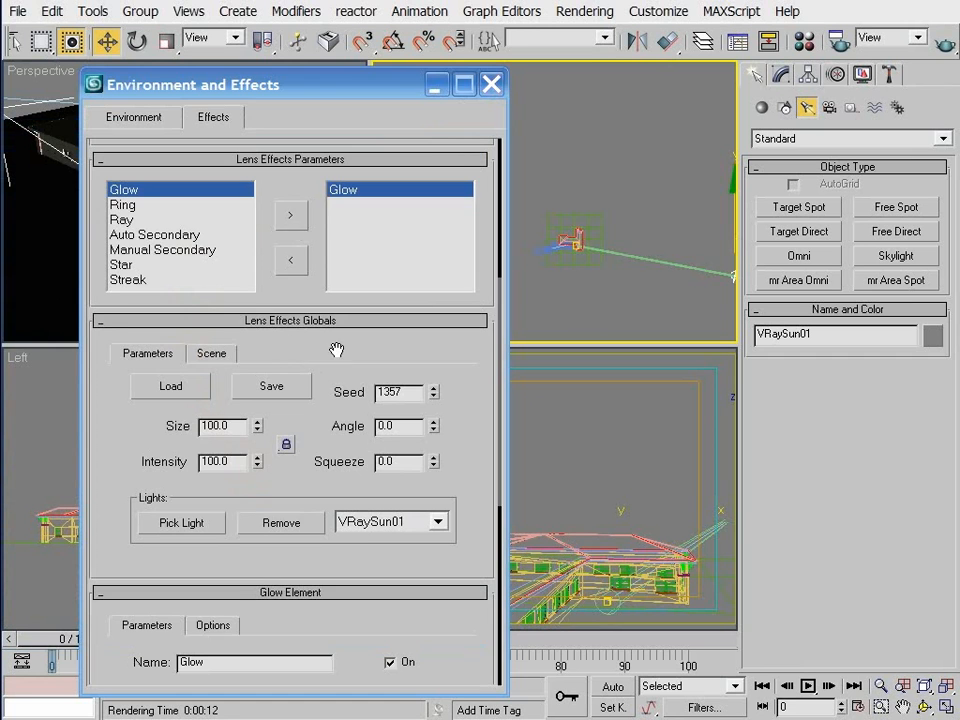
pyautogui.moveTo(336, 349); pyautogui.dragTo(312, 588)
pyautogui.moveTo(360, 300); pyautogui.dragTo(315, 482)
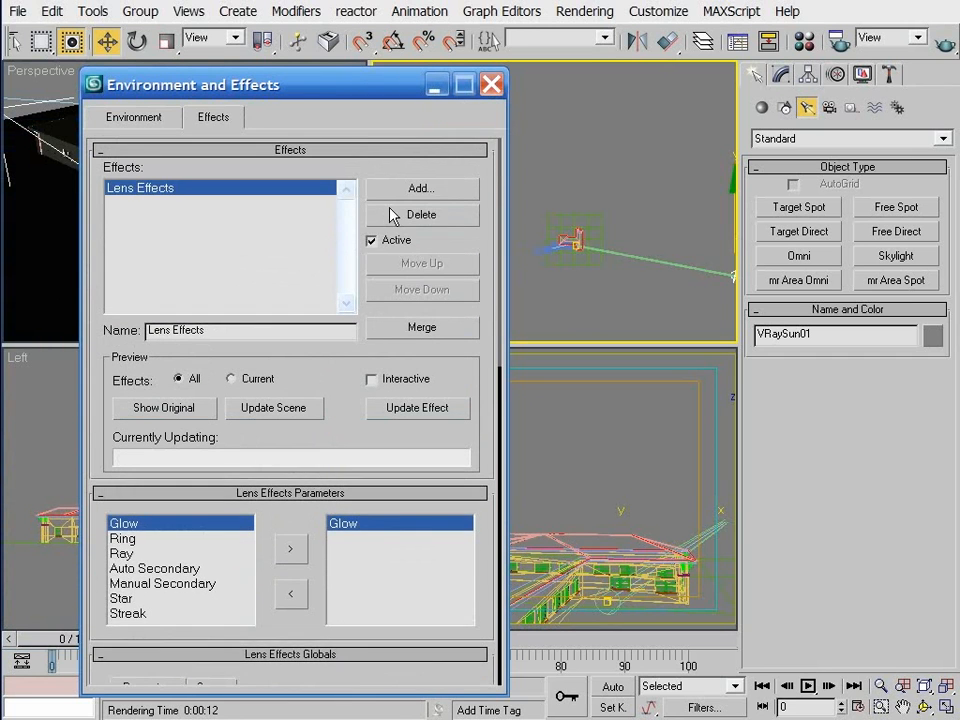
pyautogui.click(421, 213)
pyautogui.click(491, 84)
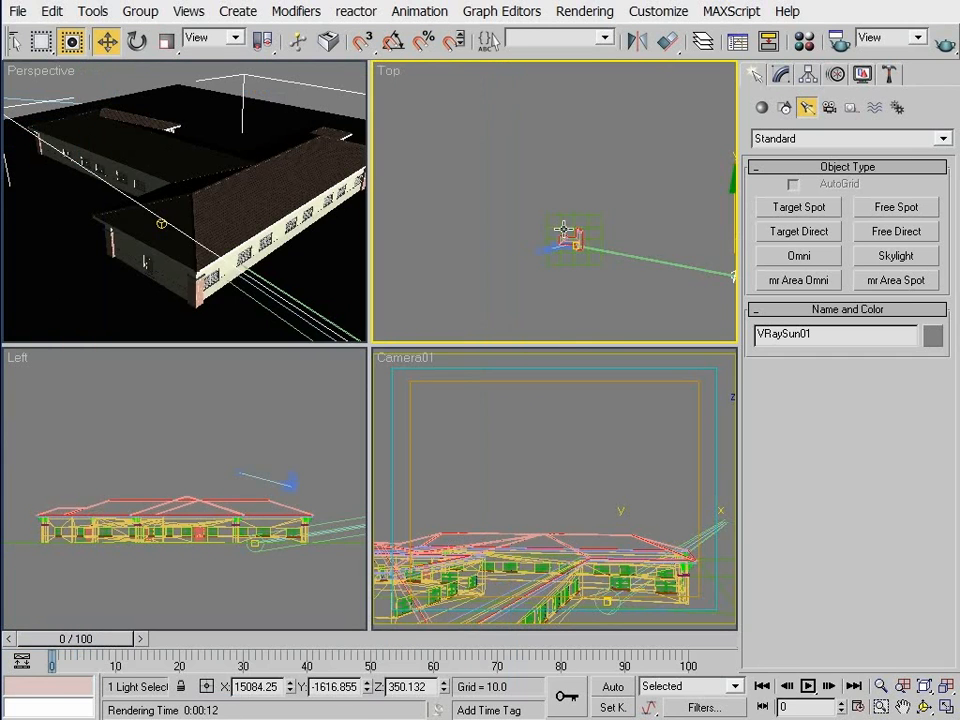
# Step: Undo the last moves of the VRaySun away from the building
pyautogui.click(579, 404)
pyautogui.hotkey('ctrl', 'z')
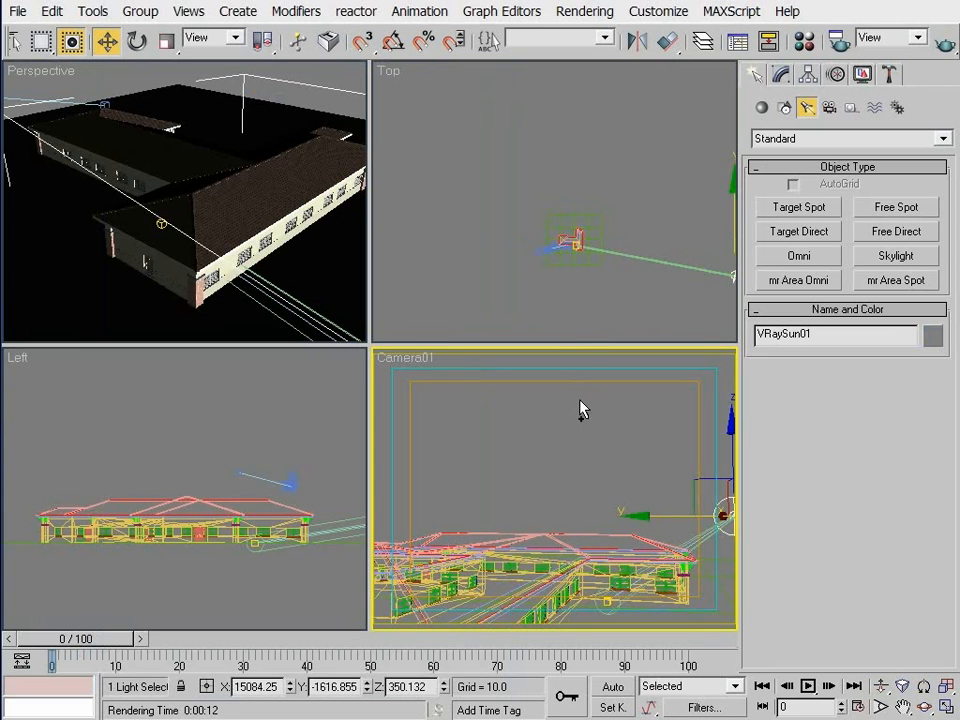
pyautogui.hotkey('ctrl', 'z')
pyautogui.hotkey('ctrl', 'z')
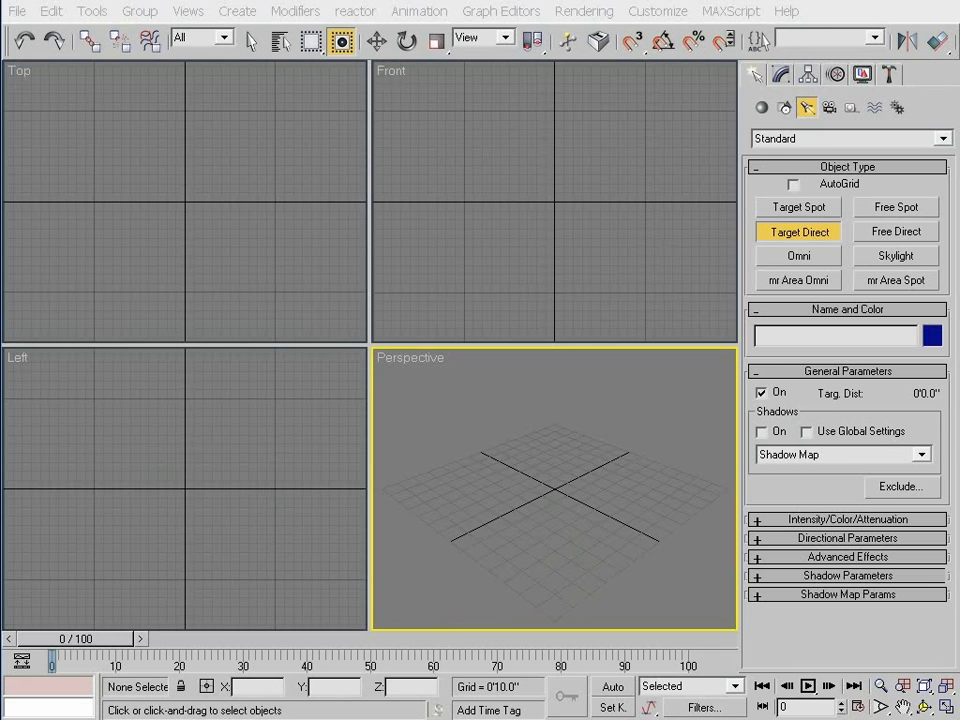
# Step: Turn on shadows for the new Target Direct light and set the shadow type to VRayShadow
pyautogui.click(804, 457)
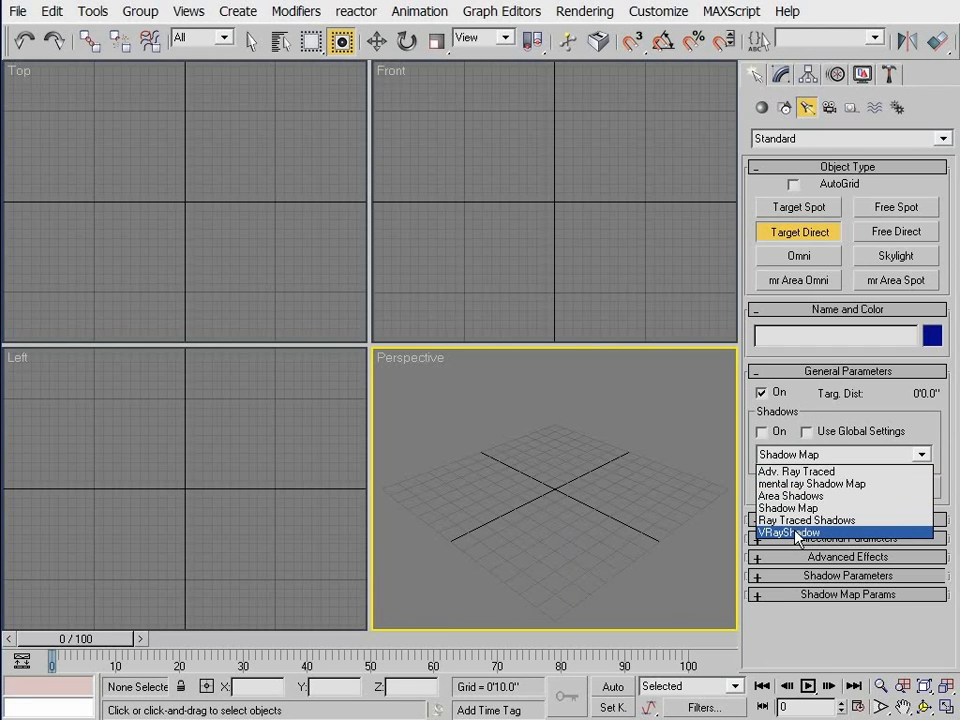
pyautogui.click(776, 434)
pyautogui.click(776, 433)
pyautogui.click(790, 457)
pyautogui.click(790, 532)
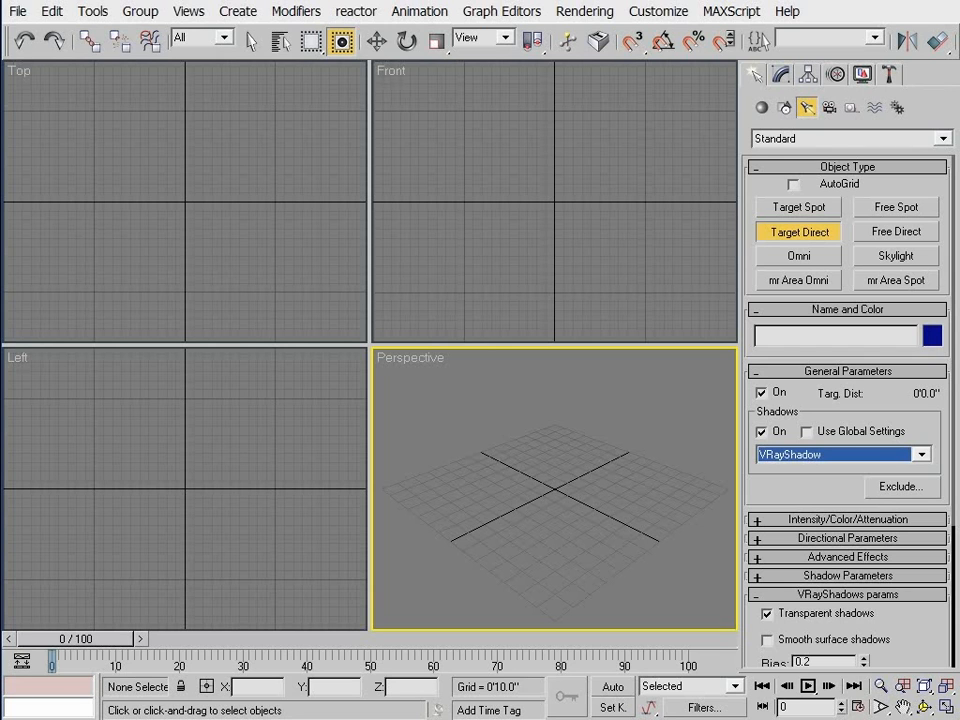
# Step: Try Ray Traced Shadows as the Target Direct light's shadow type, return to VRayShadow, and bring its shadow parameters into view
pyautogui.click(857, 454)
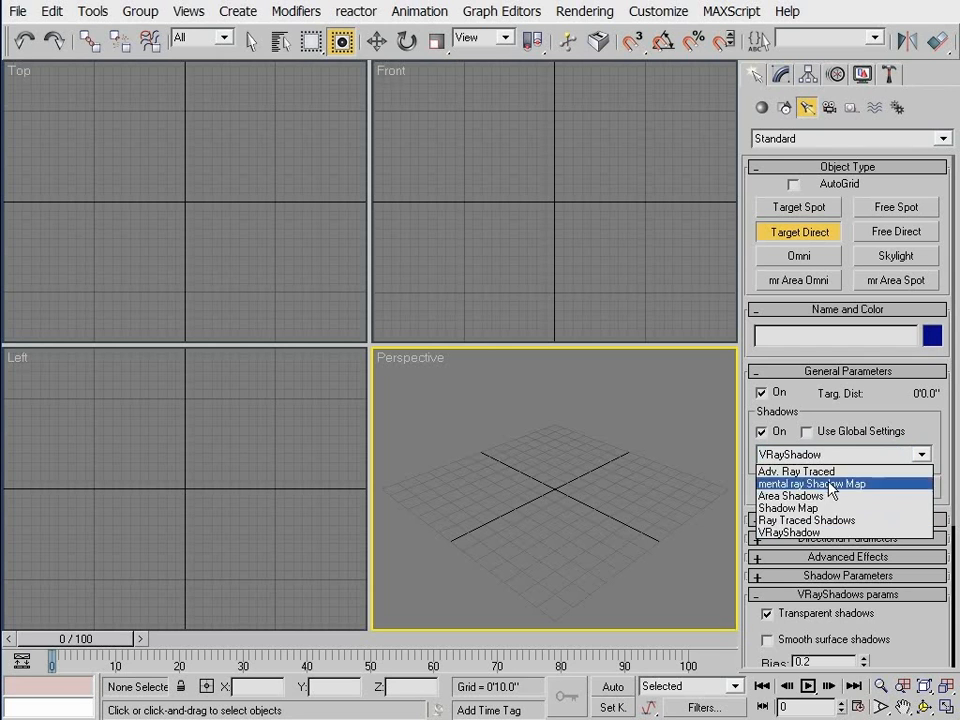
pyautogui.click(815, 521)
pyautogui.click(808, 455)
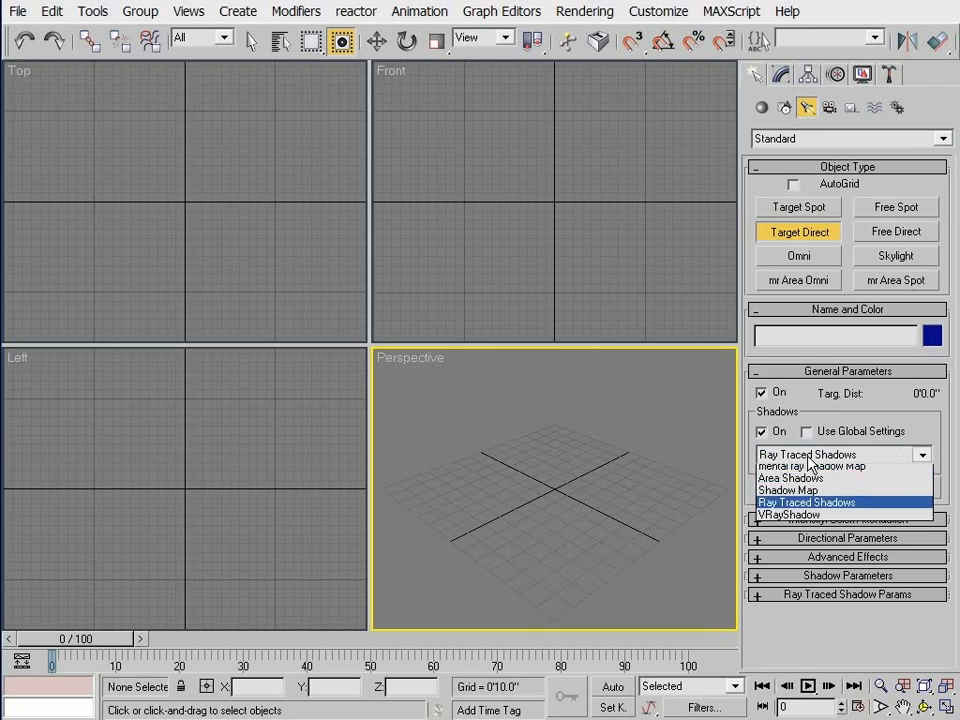
pyautogui.click(803, 533)
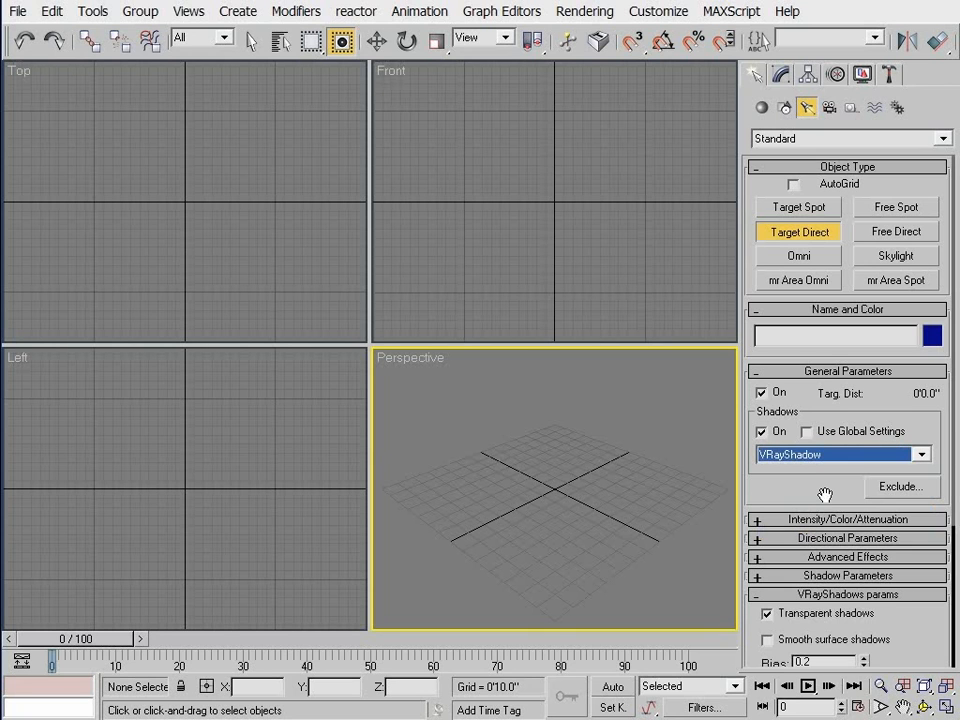
pyautogui.moveTo(824, 494); pyautogui.dragTo(842, 266)
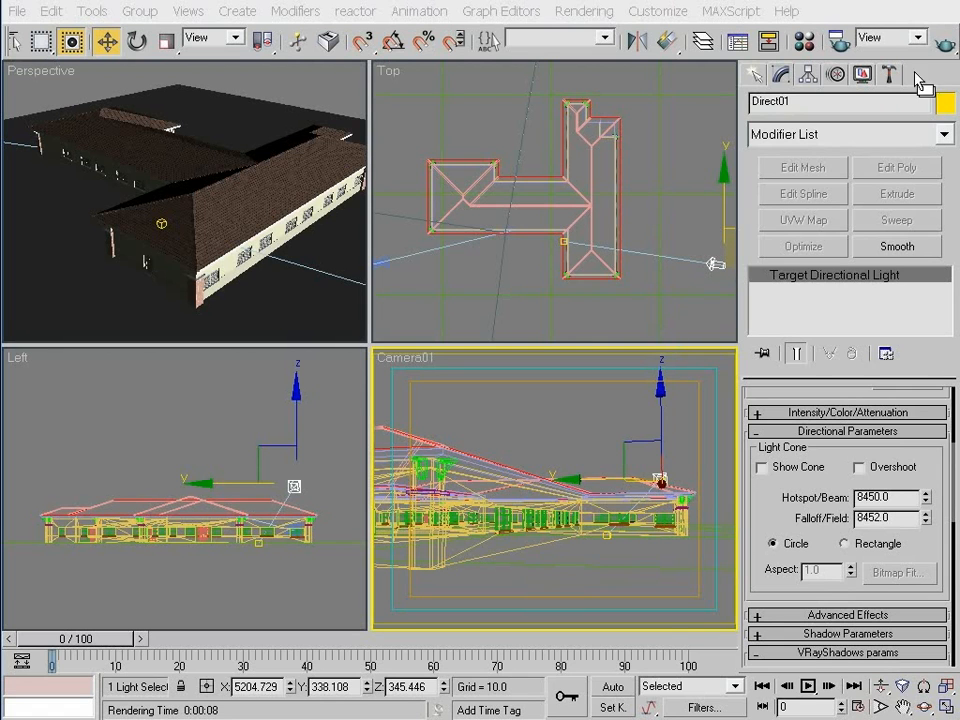
# Step: Test-render the camera view, close the frame, turn on Area shadow for the Direct01 light, and render again
pyautogui.click(945, 44)
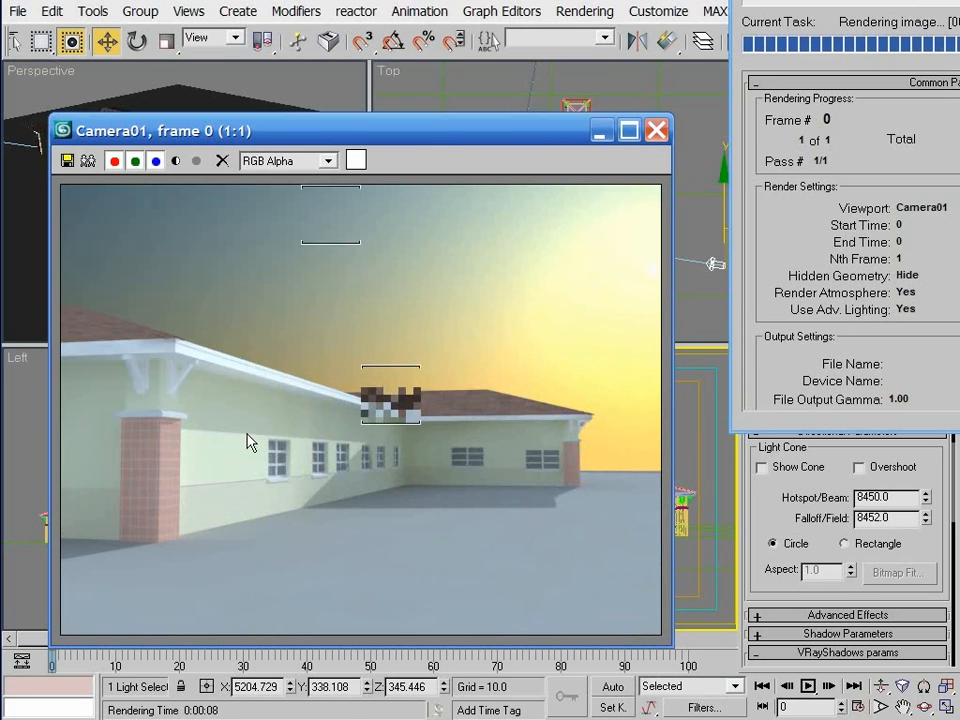
pyautogui.click(656, 130)
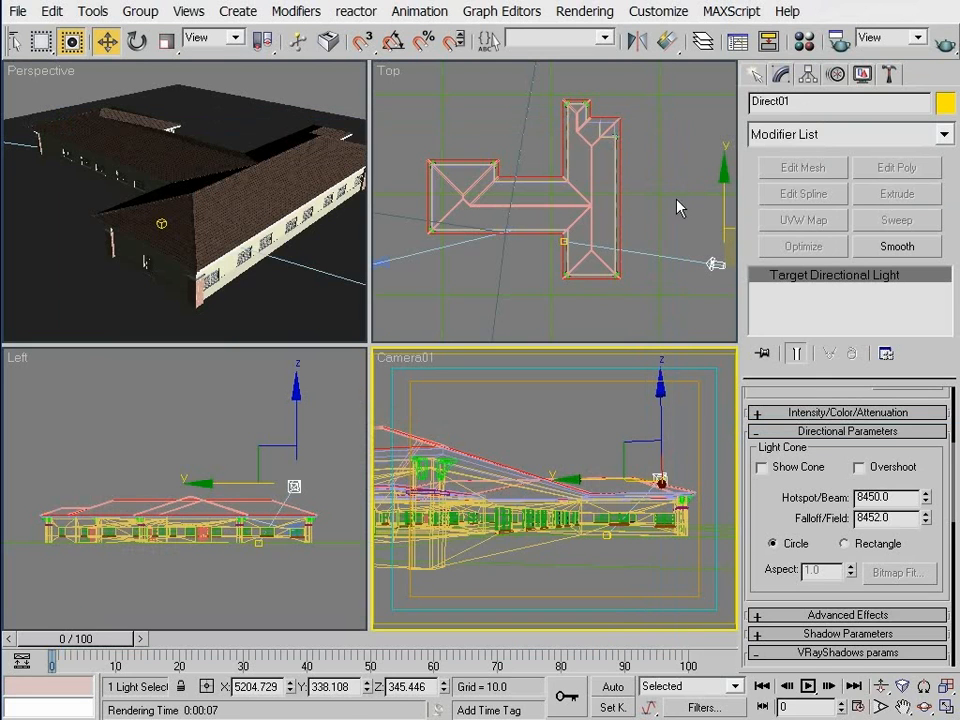
pyautogui.moveTo(766, 524); pyautogui.dragTo(797, 278)
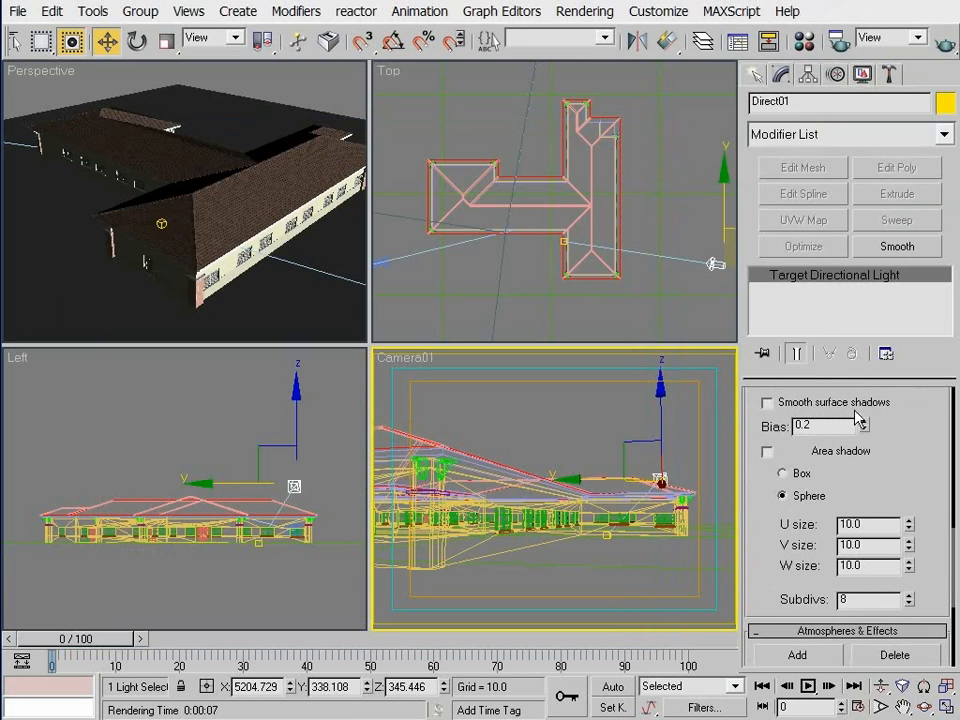
pyautogui.click(768, 452)
pyautogui.click(943, 41)
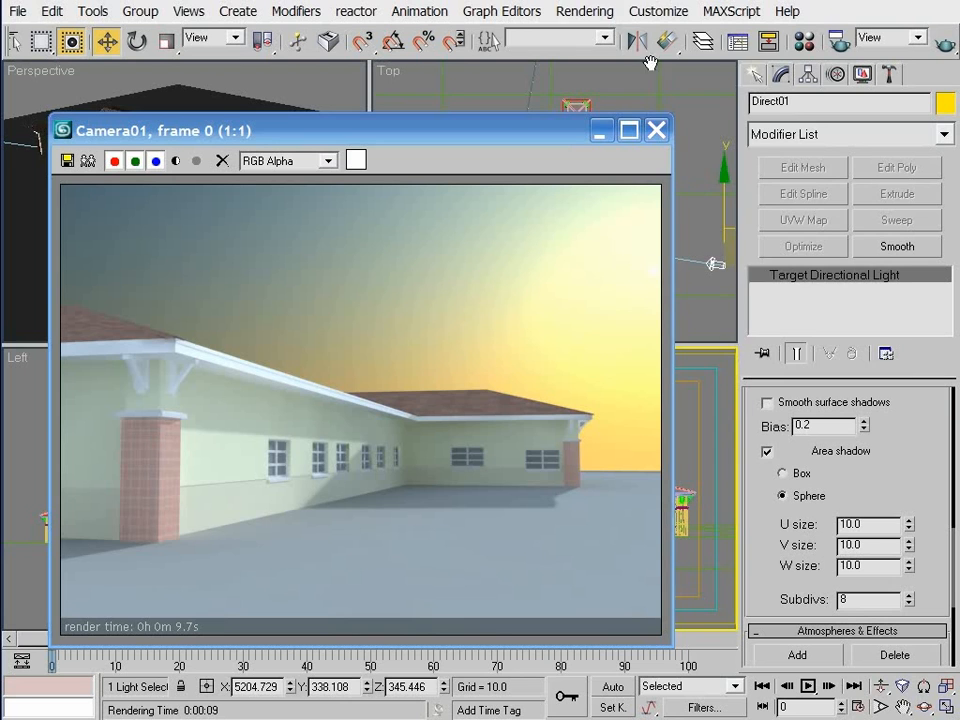
# Step: Change the display unit scale to US Standard in the units setup
pyautogui.click(658, 11)
pyautogui.click(681, 268)
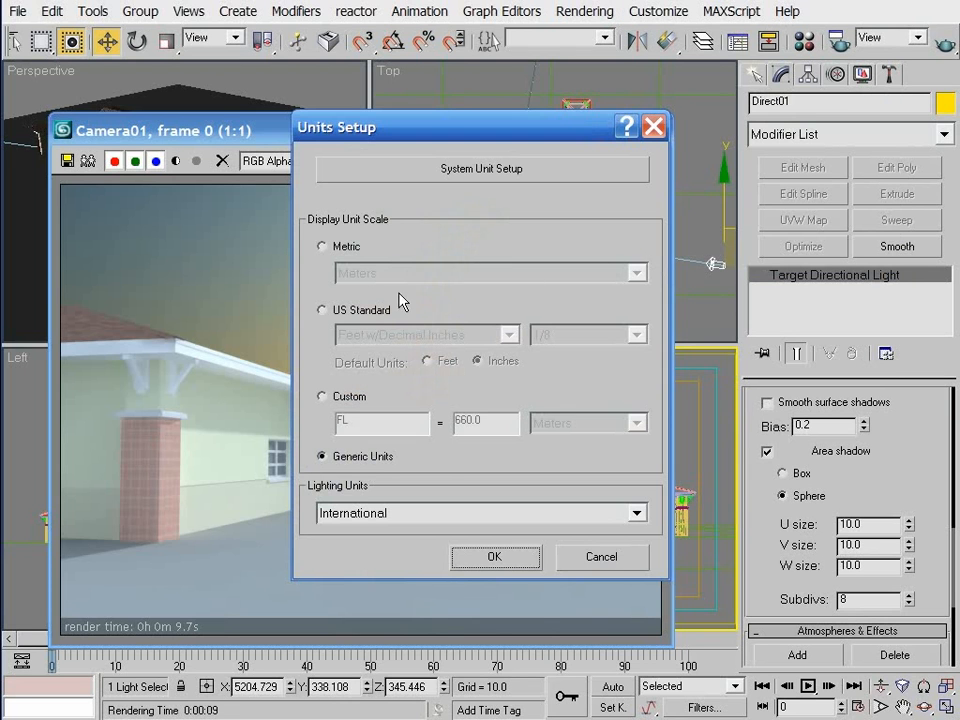
pyautogui.click(321, 310)
pyautogui.click(495, 565)
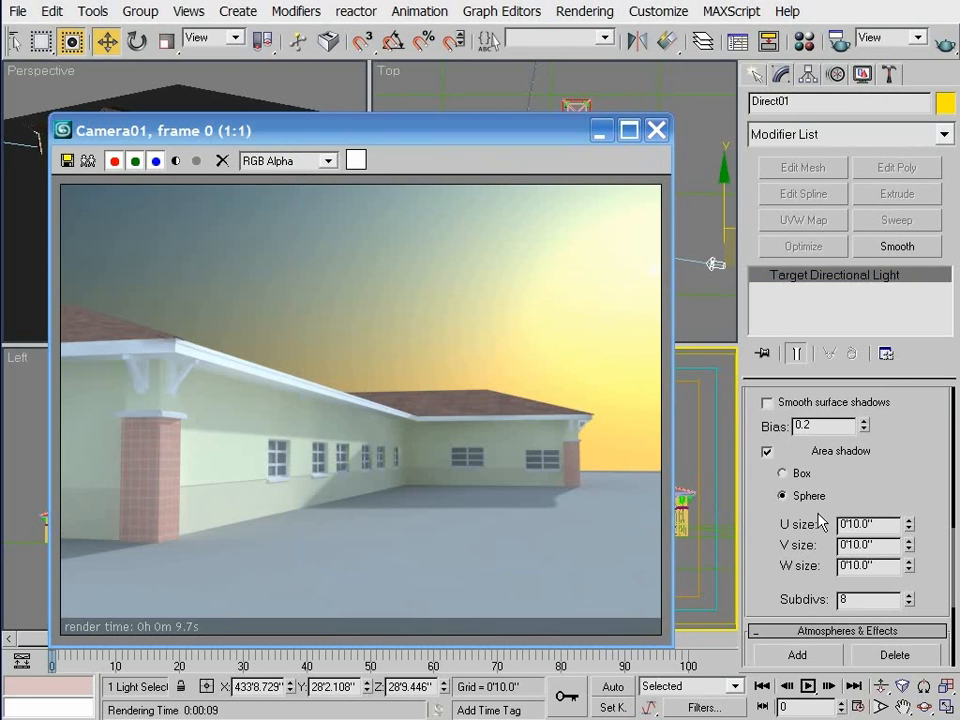
# Step: Set the area shadow's U, V and W sizes to 10 feet each and render the camera view
pyautogui.moveTo(872, 523); pyautogui.dragTo(808, 528)
pyautogui.write('10')
pyautogui.press('Tab')
pyautogui.write('10')
pyautogui.press('Tab')
pyautogui.write('10')
pyautogui.press('Return')
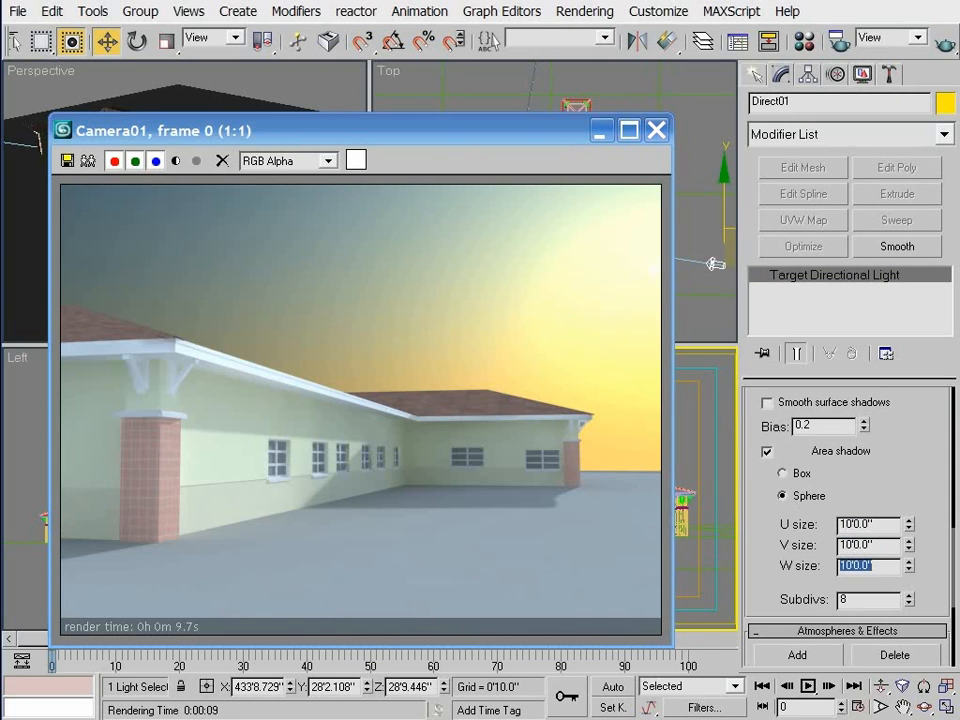
pyautogui.click(944, 43)
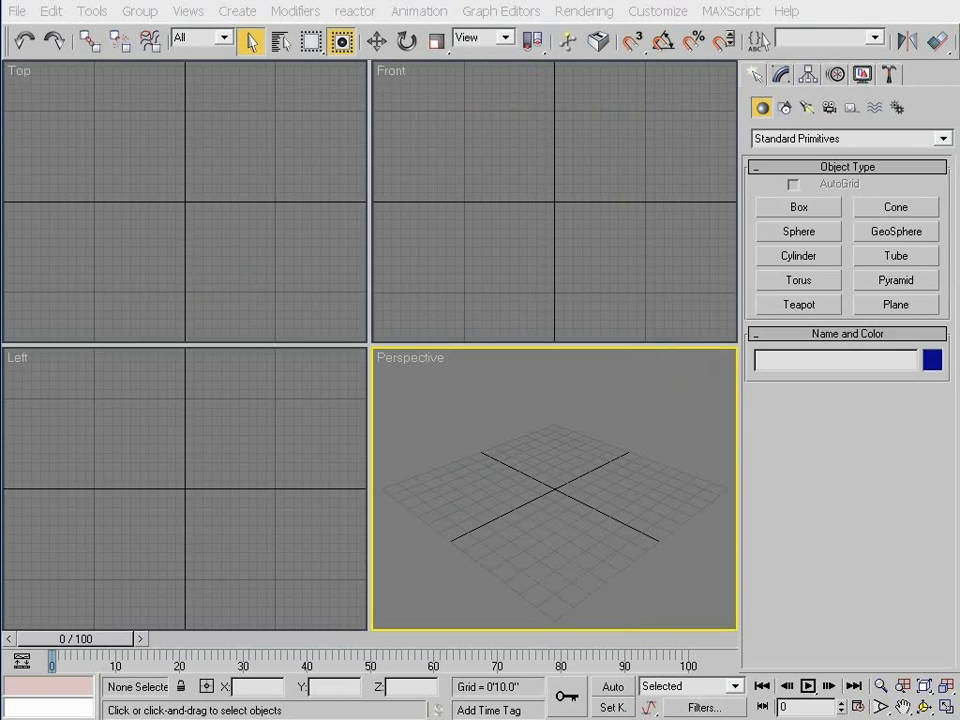
# Step: In the empty scene, create a sphere of about 2'11" radius near the grid's center and maximize the perspective view
pyautogui.click(805, 232)
pyautogui.moveTo(546, 490); pyautogui.dragTo(548, 530)
pyautogui.hotkey('alt', 'w')
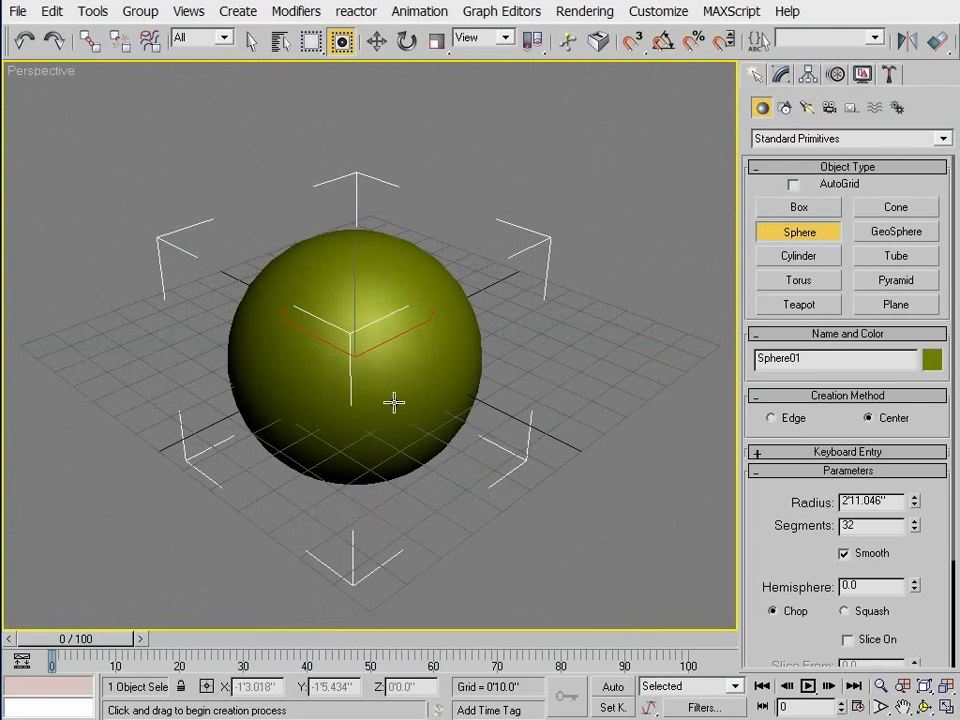
pyautogui.rightClick(347, 360)
# Step: Uniformly scale the sphere up to about 151%, and back down to about 83%, with its parameters displayed
pyautogui.rightClick(365, 385)
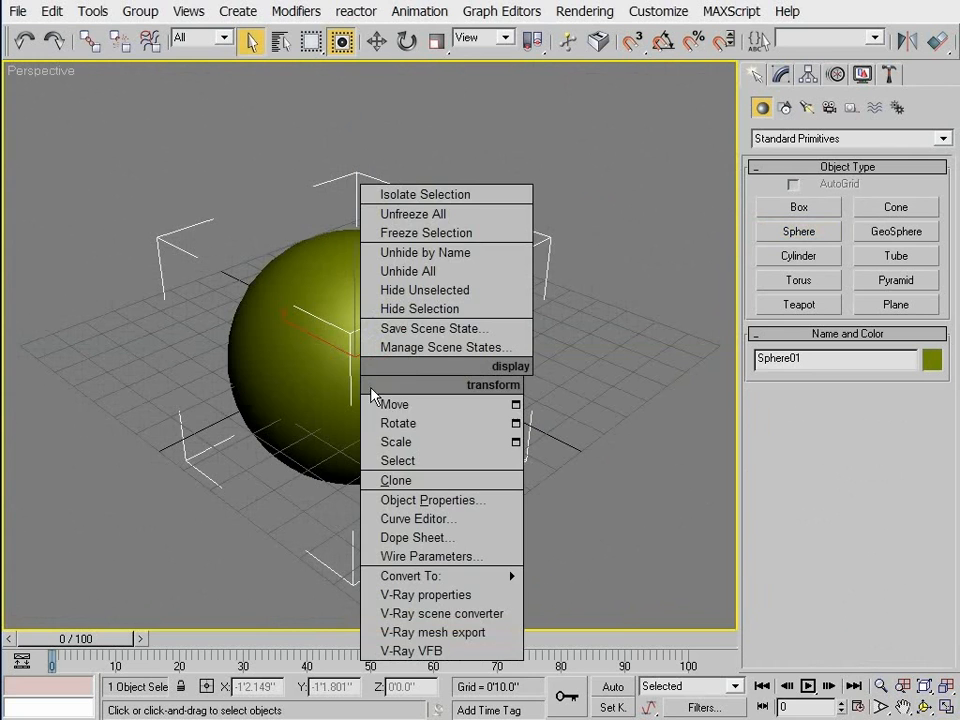
pyautogui.click(398, 441)
pyautogui.click(782, 76)
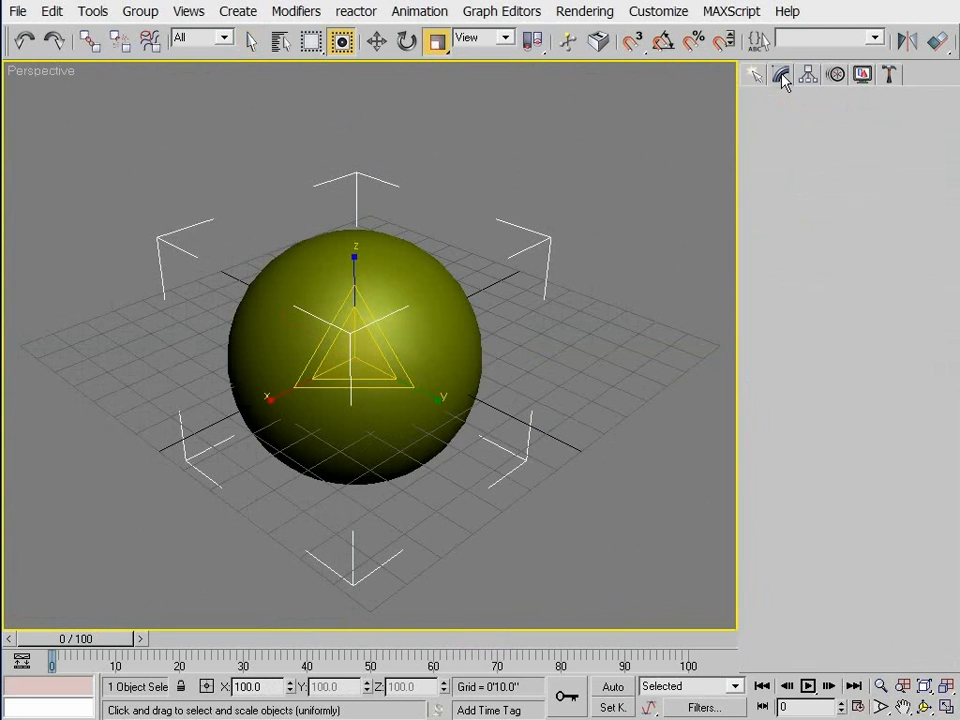
pyautogui.moveTo(343, 358); pyautogui.dragTo(654, 347)
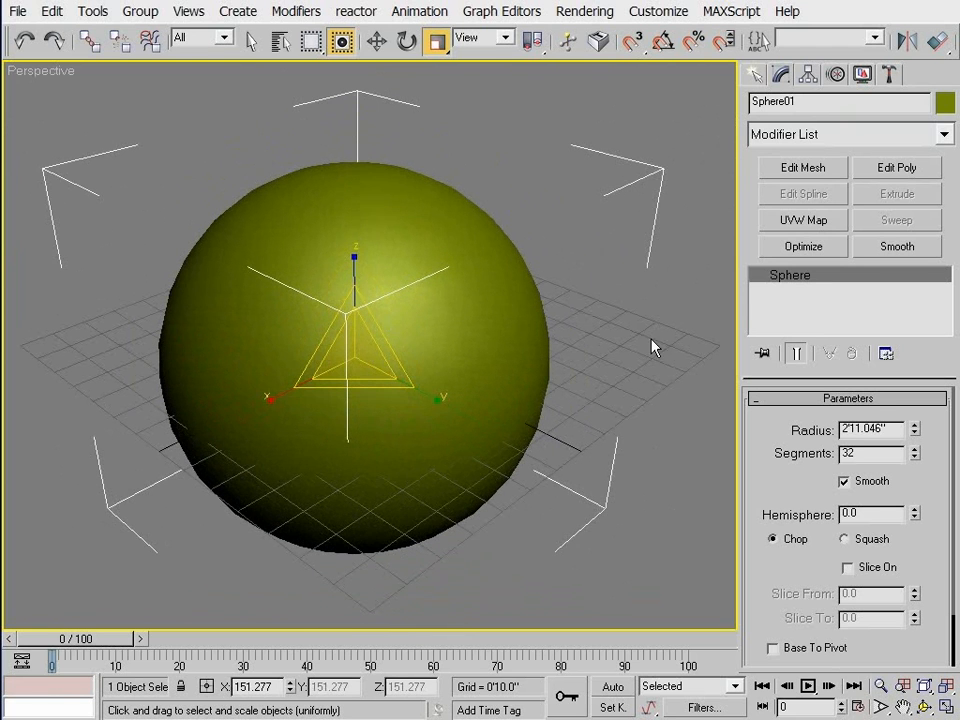
pyautogui.moveTo(414, 349); pyautogui.dragTo(364, 435)
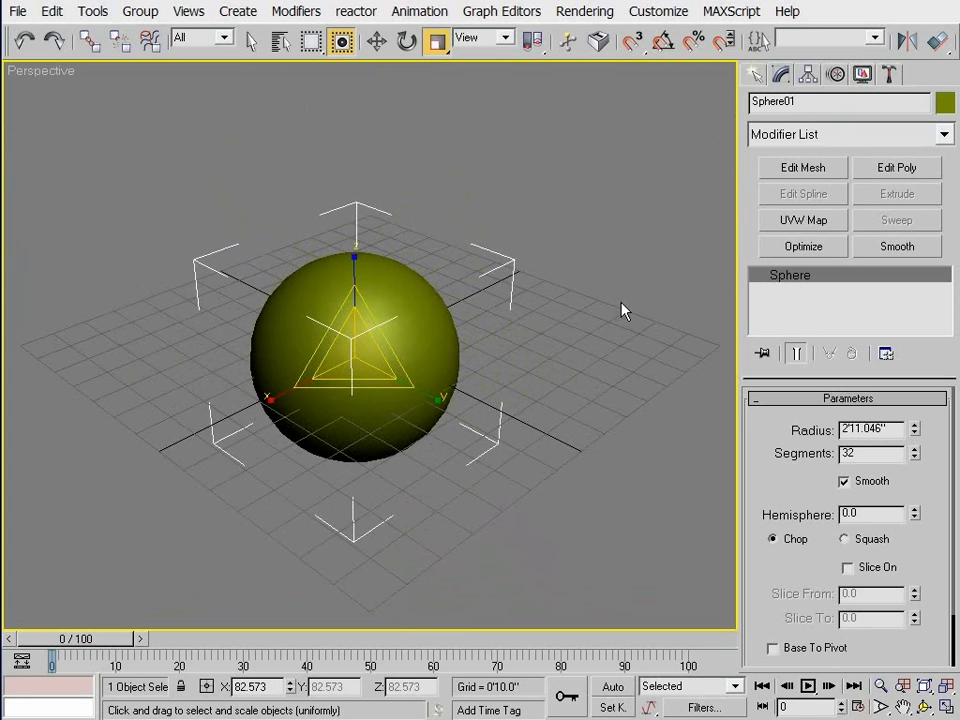
# Step: Reset the scaled sphere's transform with the Reset XForm utility
pyautogui.click(888, 74)
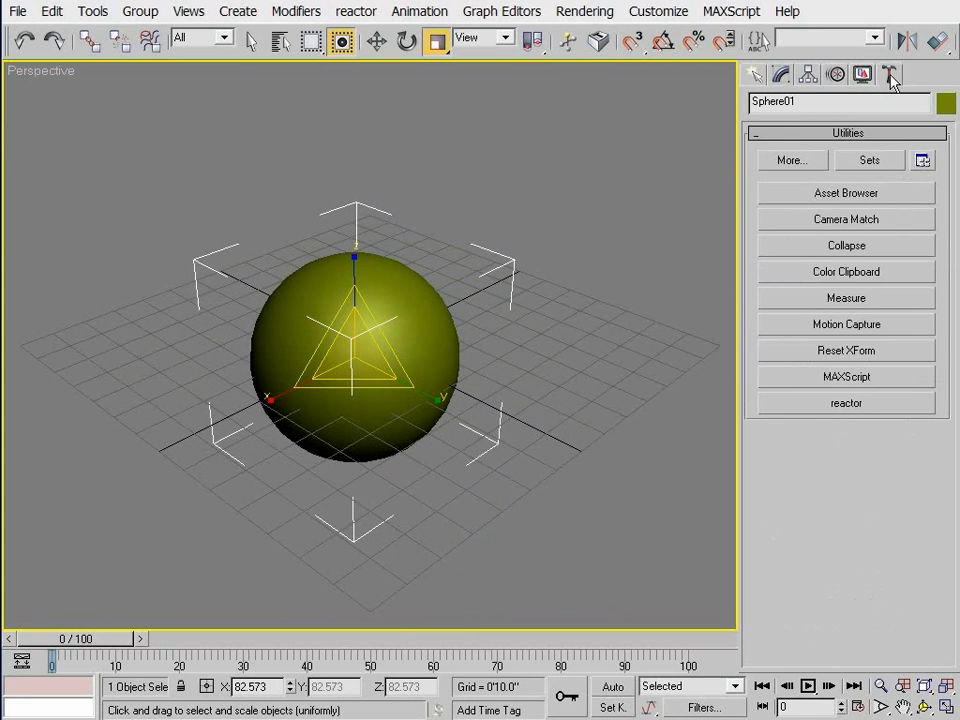
pyautogui.click(823, 354)
pyautogui.click(862, 483)
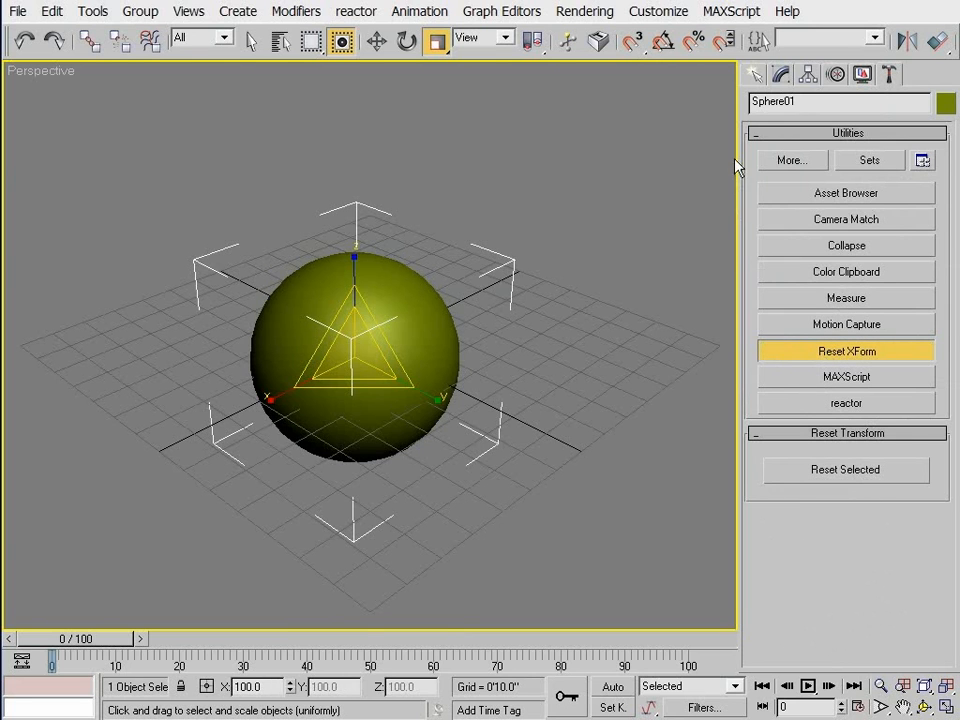
# Step: Delete the XForm modifier from the sphere's modifier stack
pyautogui.click(781, 74)
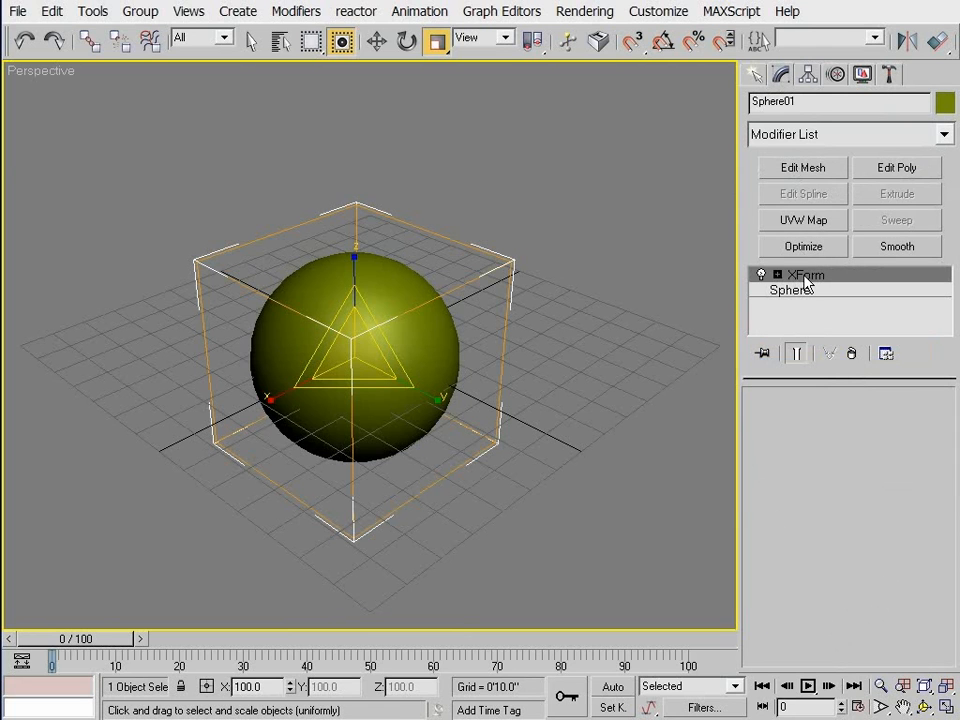
pyautogui.click(852, 355)
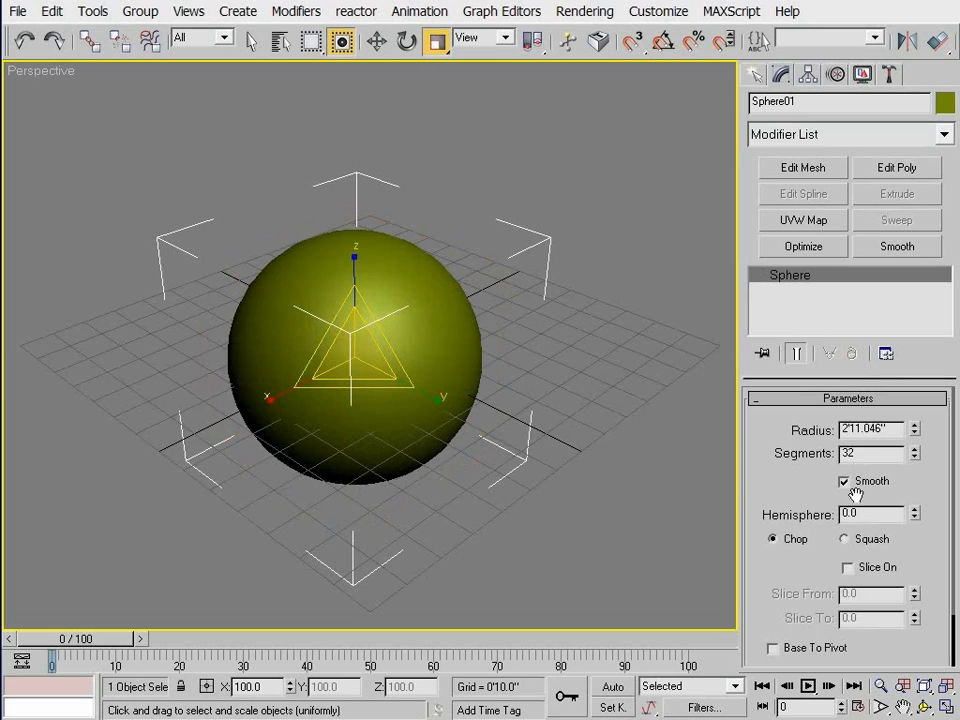
pyautogui.click(369, 369)
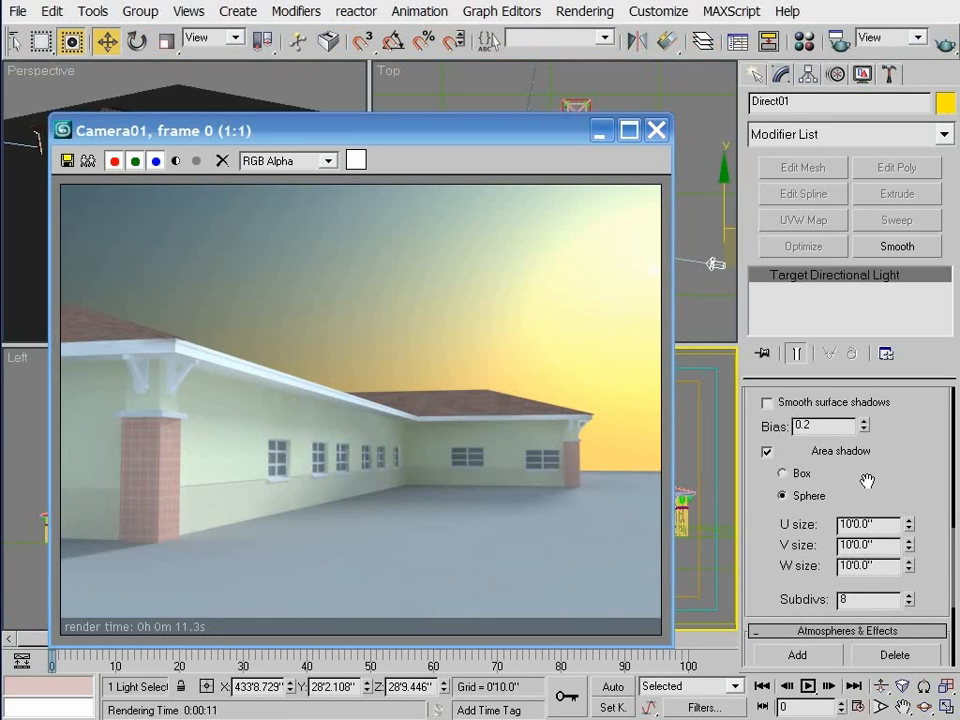
# Step: Lower the area shadow subdivs of the Direct01 light and render the camera view
pyautogui.moveTo(865, 480); pyautogui.dragTo(901, 422)
pyautogui.doubleClick(864, 544)
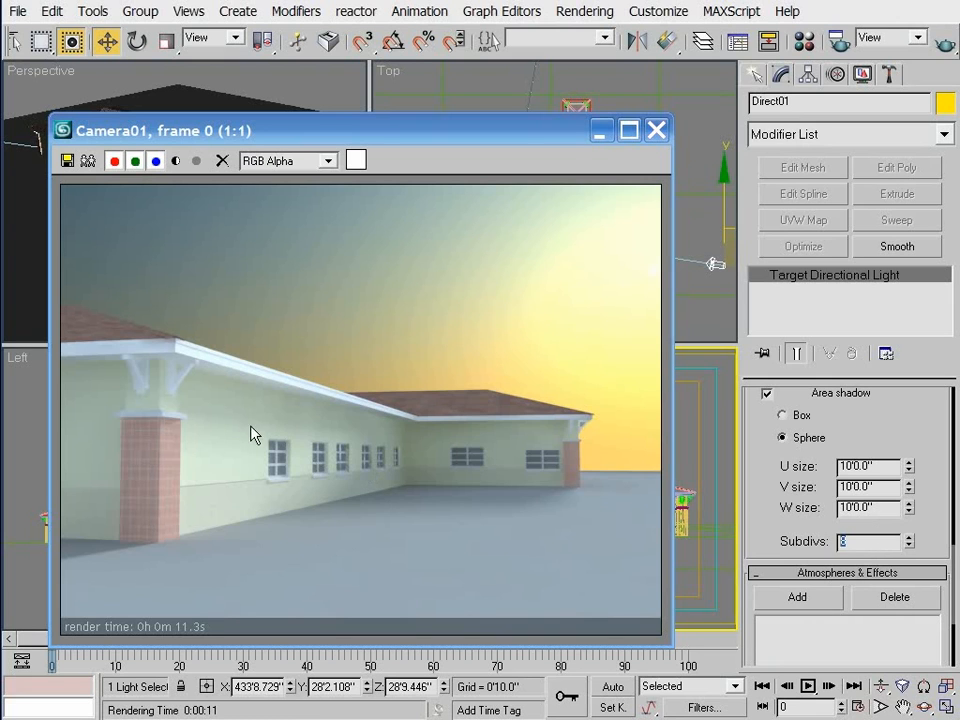
pyautogui.moveTo(910, 545); pyautogui.dragTo(910, 553)
pyautogui.click(943, 42)
# Step: Set the Direct01 light's shadow subdivs to 20 and have Smooth surface shadows turned on
pyautogui.doubleClick(848, 541)
pyautogui.write('8')
pyautogui.write('20')
pyautogui.press('Return')
pyautogui.scroll(5, 880, 475)
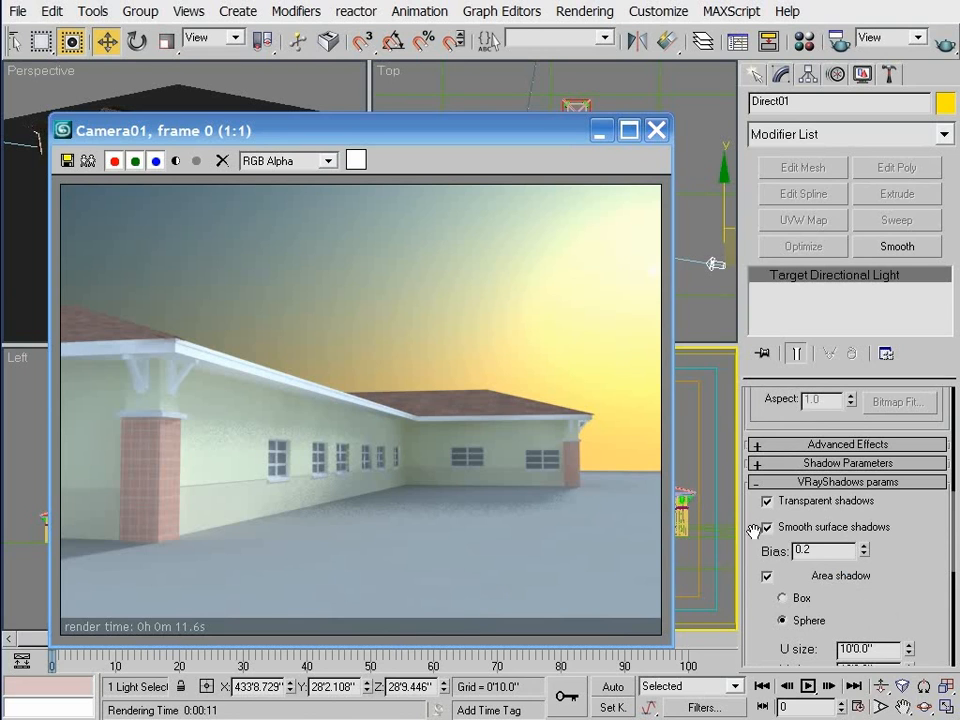
pyautogui.moveTo(894, 544); pyautogui.dragTo(864, 435)
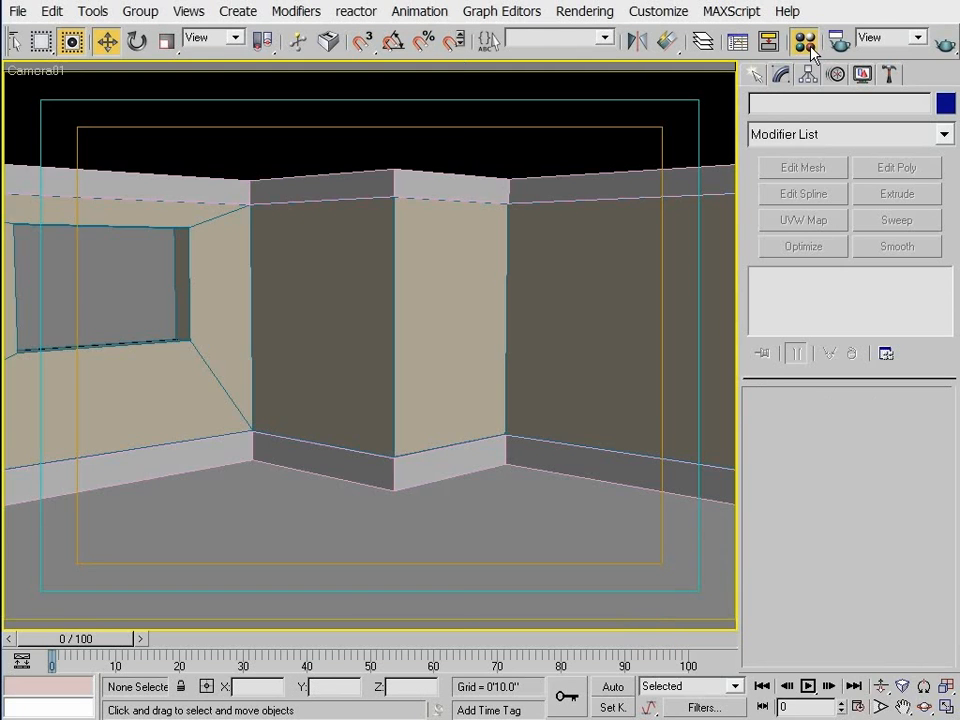
# Step: Change the vray 08 - Default material to the VRayLightMtl type, collapse its DirectX Manager section, and minimize the material editor
pyautogui.press('m')
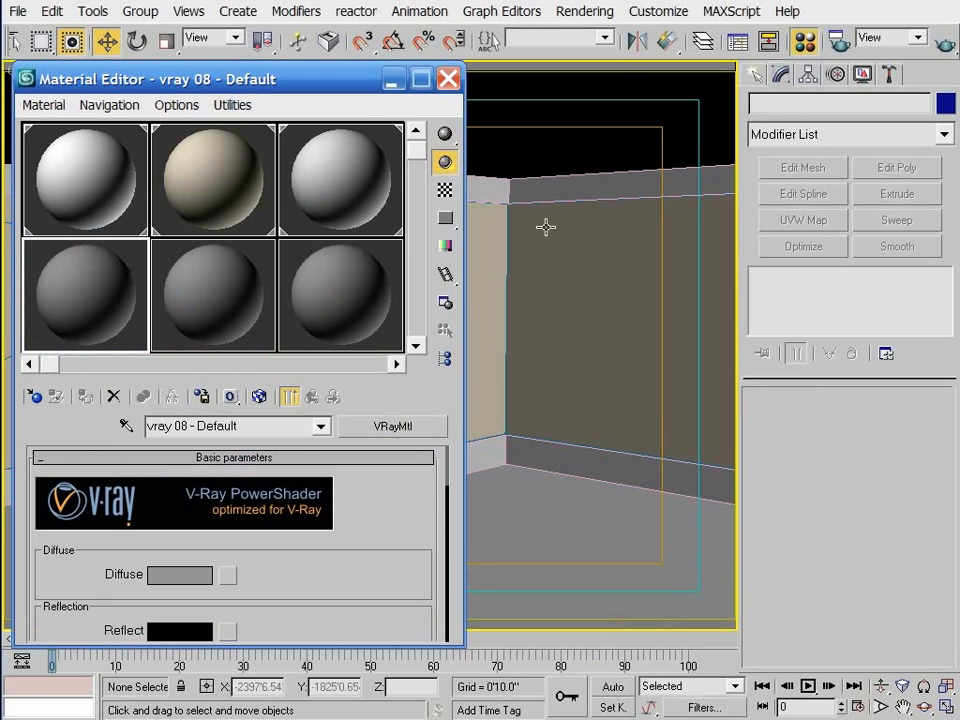
pyautogui.click(393, 430)
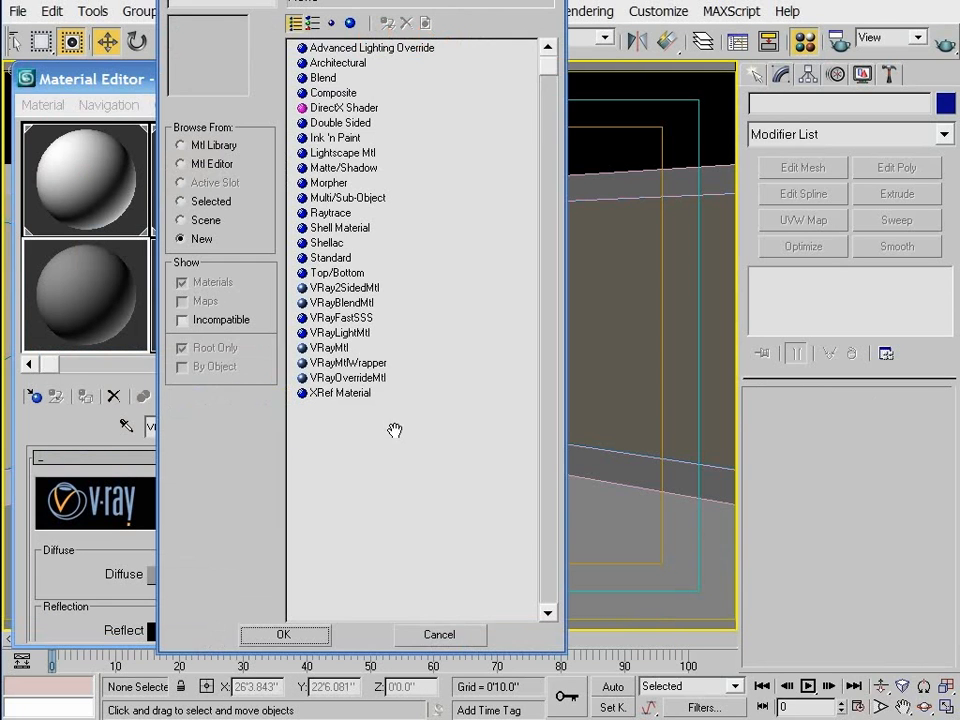
pyautogui.click(339, 334)
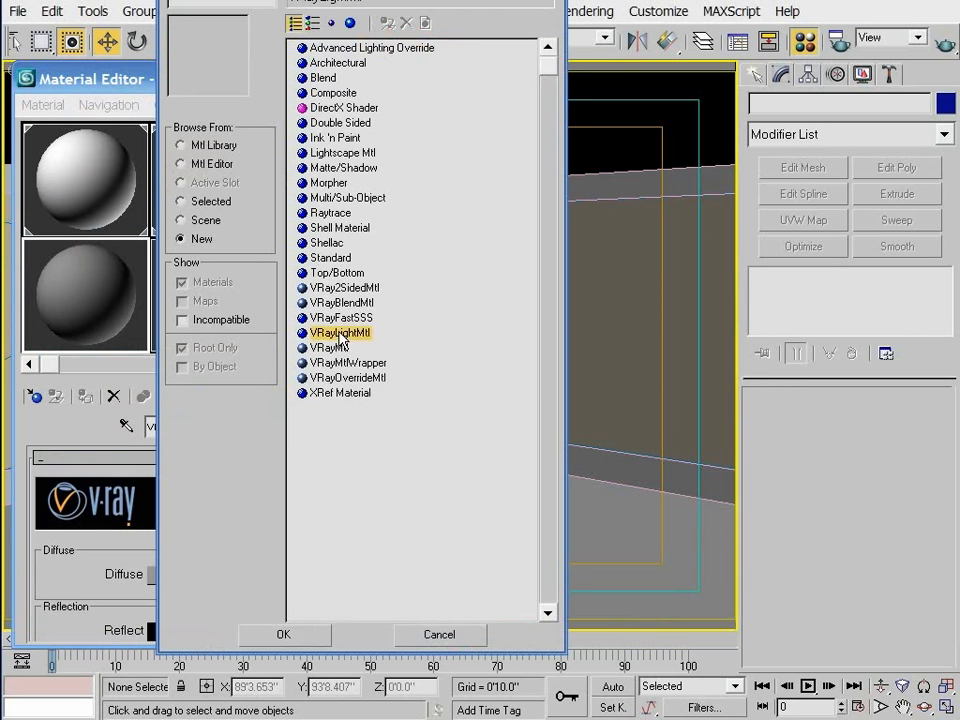
pyautogui.doubleClick(339, 334)
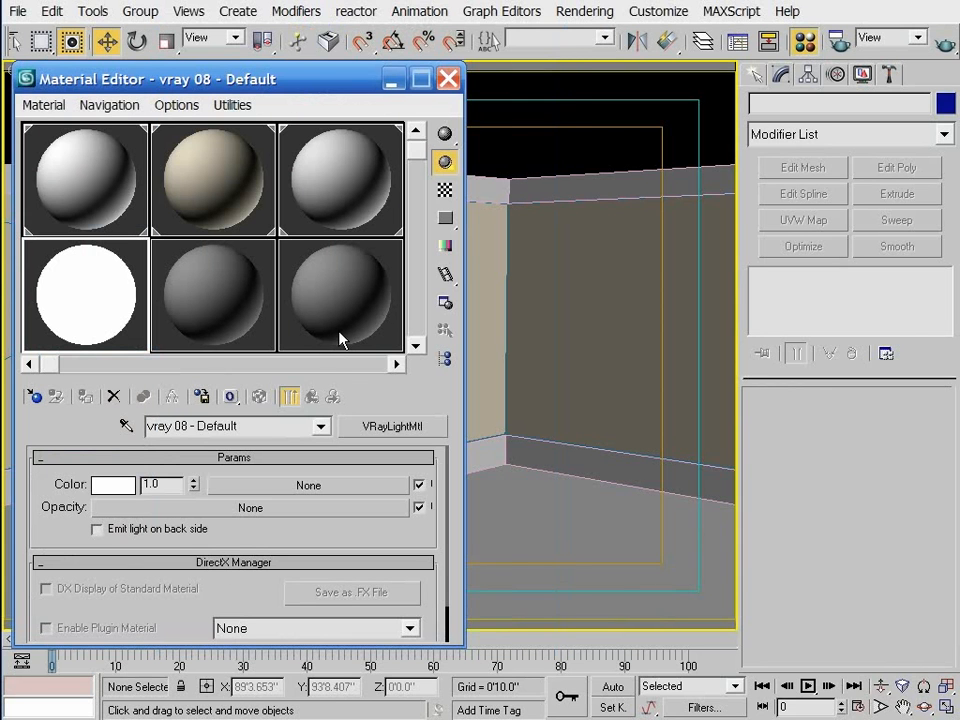
pyautogui.click(289, 563)
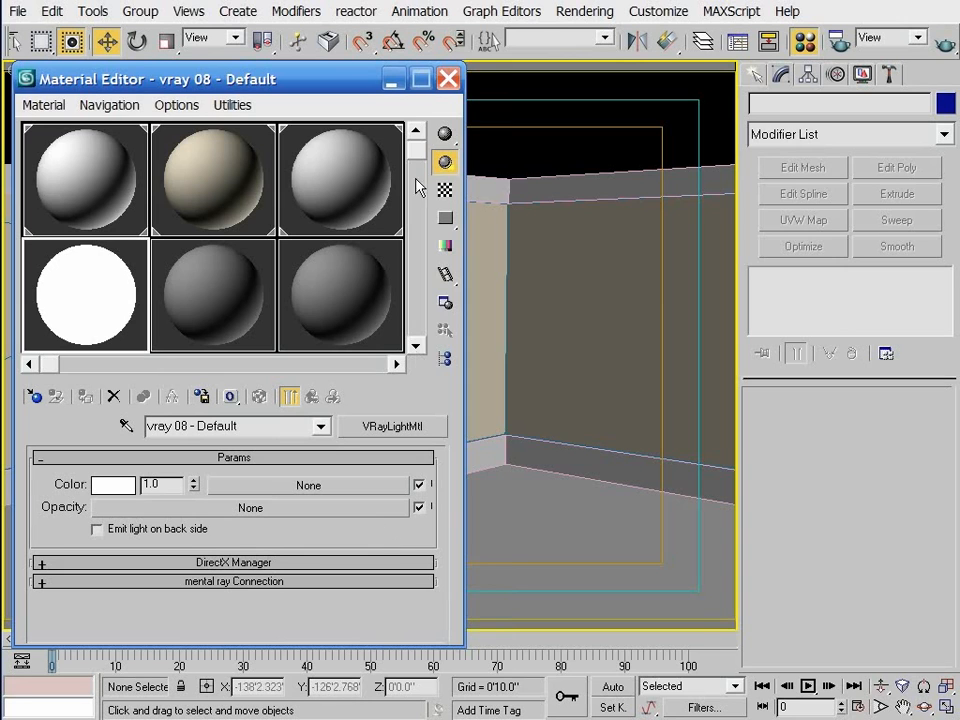
pyautogui.click(394, 82)
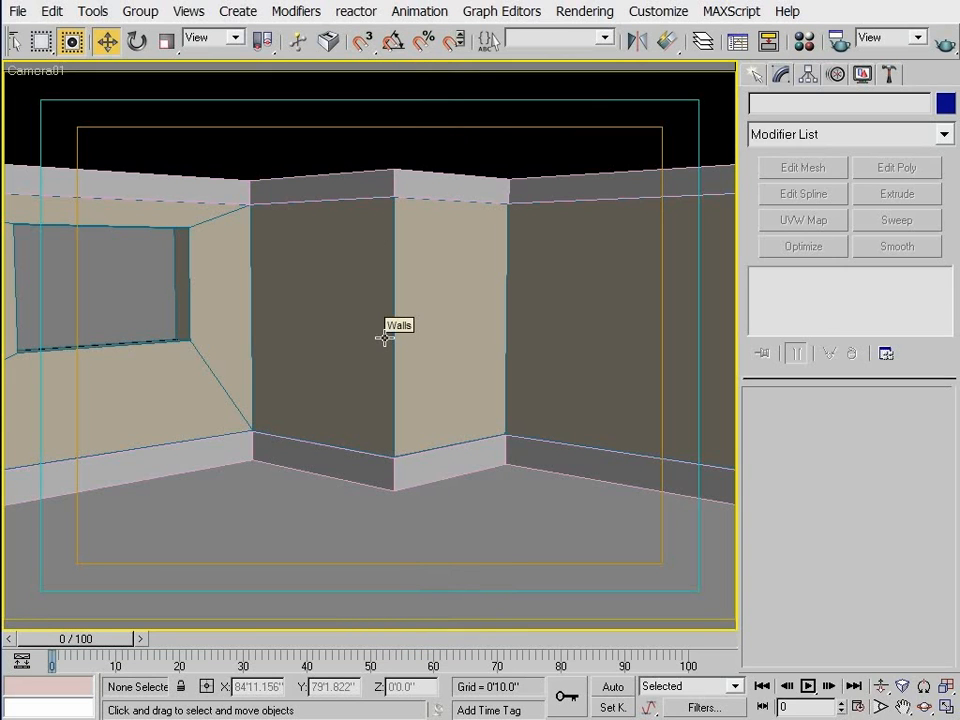
# Step: Draw a straight two-point line spline across the room floor in the camera view and open its modifier settings
pyautogui.click(755, 74)
pyautogui.click(785, 107)
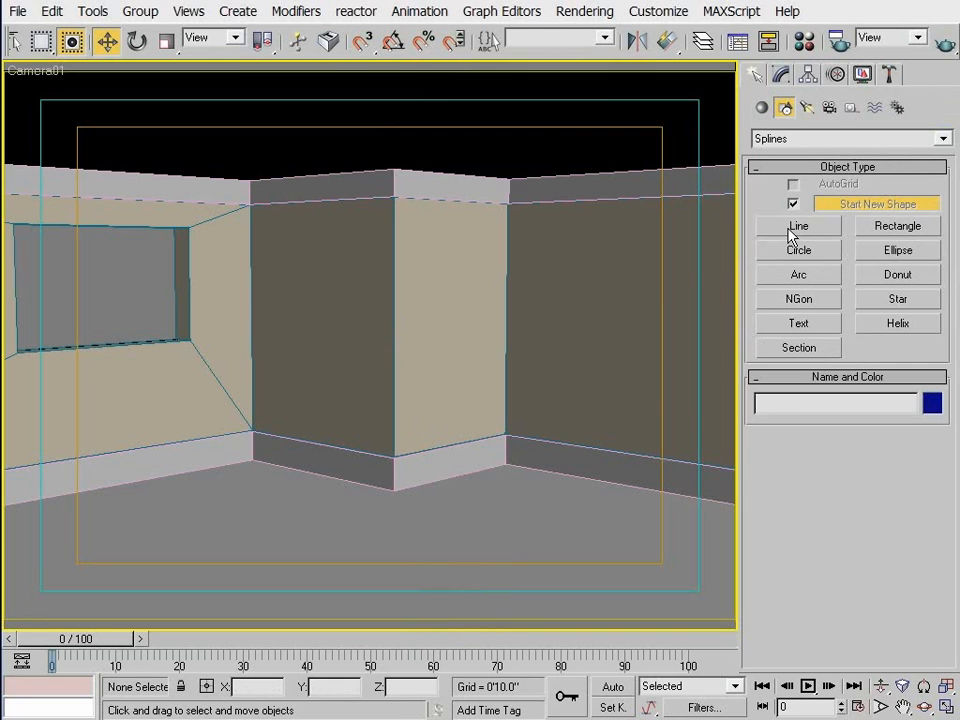
pyautogui.click(795, 228)
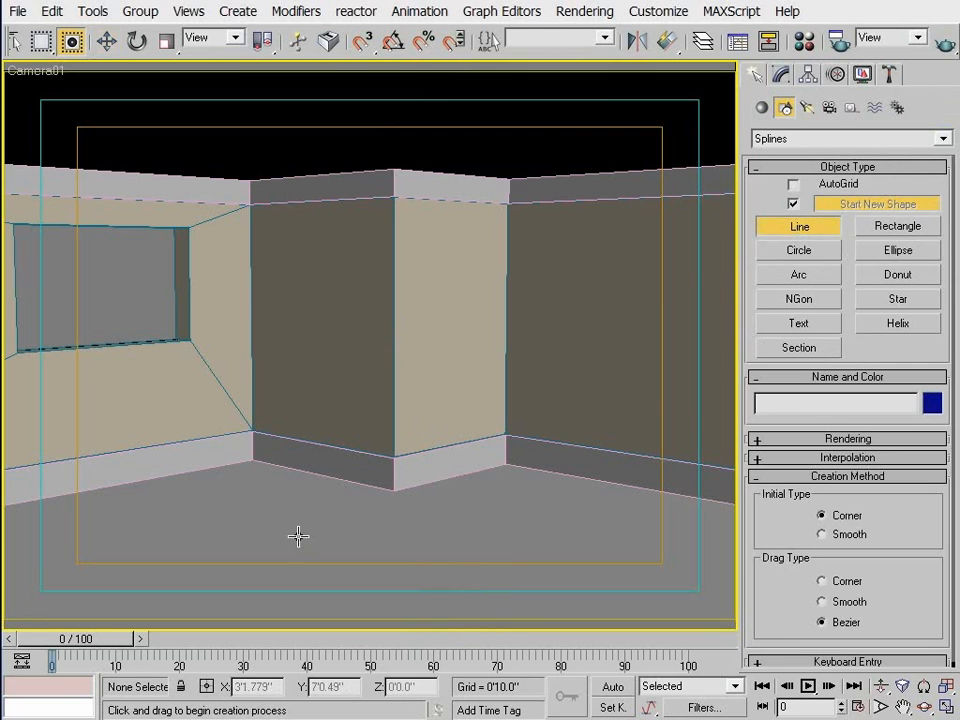
pyautogui.click(268, 511)
pyautogui.click(489, 572)
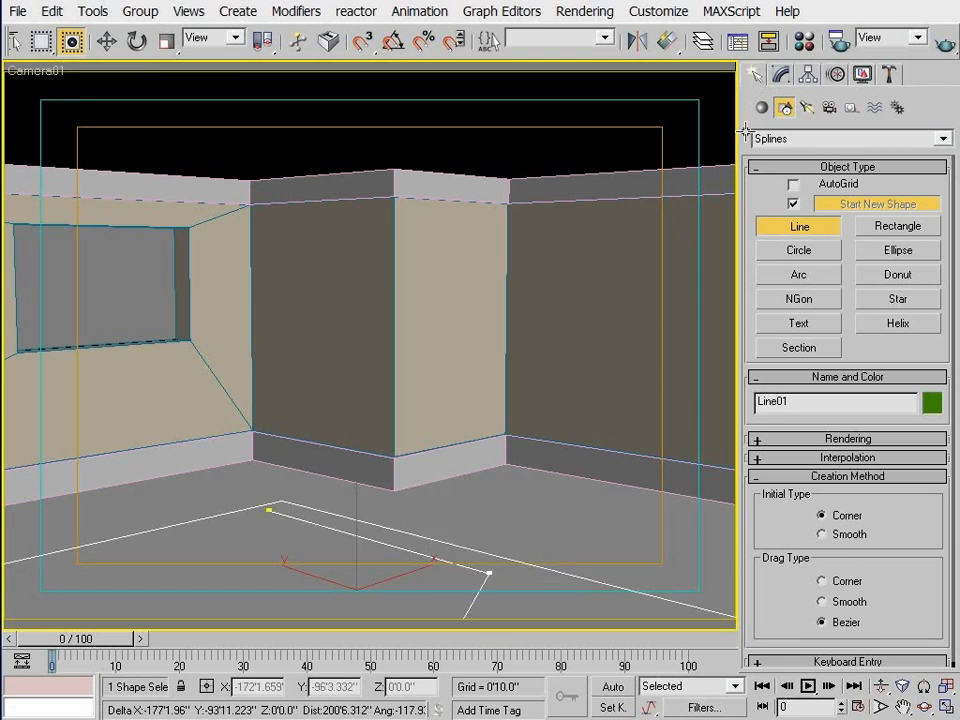
pyautogui.rightClick(722, 207)
pyautogui.click(782, 74)
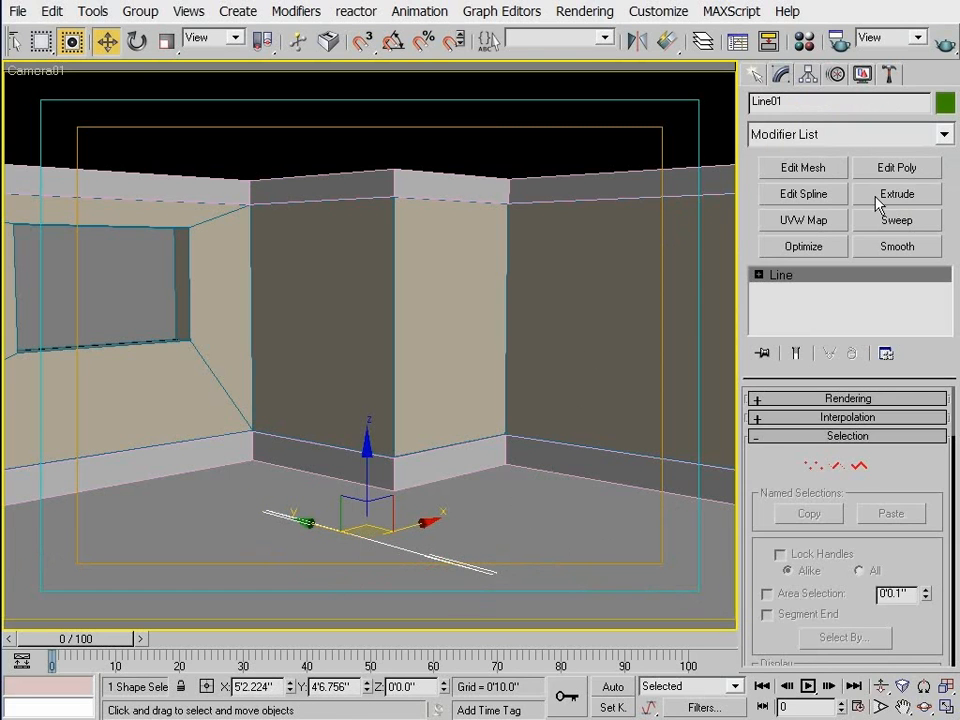
# Step: Extrude the floor line 7'10.5" into an upright panel and shift it slightly across the floor
pyautogui.click(884, 195)
pyautogui.moveTo(914, 428); pyautogui.dragTo(925, 262)
pyautogui.moveTo(369, 531); pyautogui.dragTo(349, 530)
# Step: Apply the vray 08 - Default light material to the extruded panel, close the material editor and render the camera view
pyautogui.press('m')
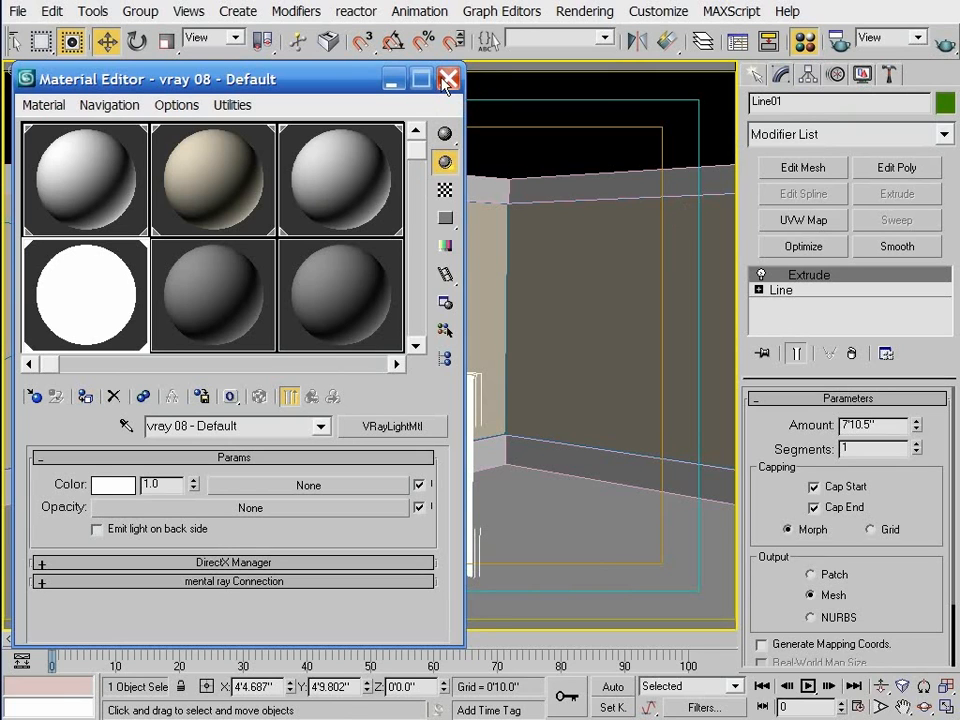
pyautogui.doubleClick(160, 484)
pyautogui.click(448, 79)
pyautogui.click(945, 44)
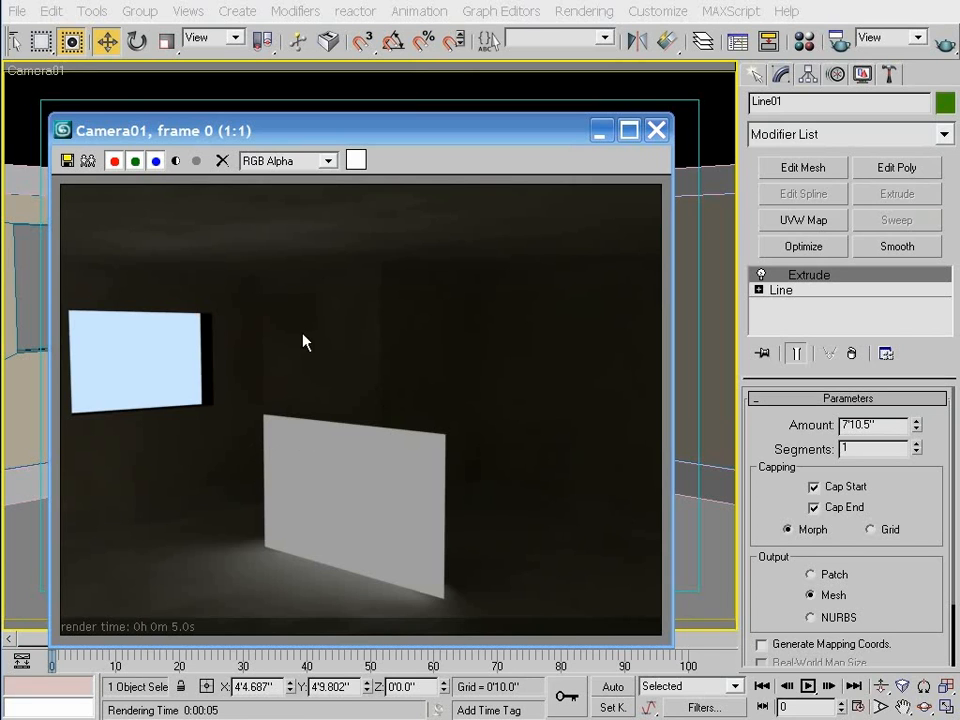
# Step: Turn on Emit light on back side for the vray 08 - Default light material and render the camera view
pyautogui.click(805, 41)
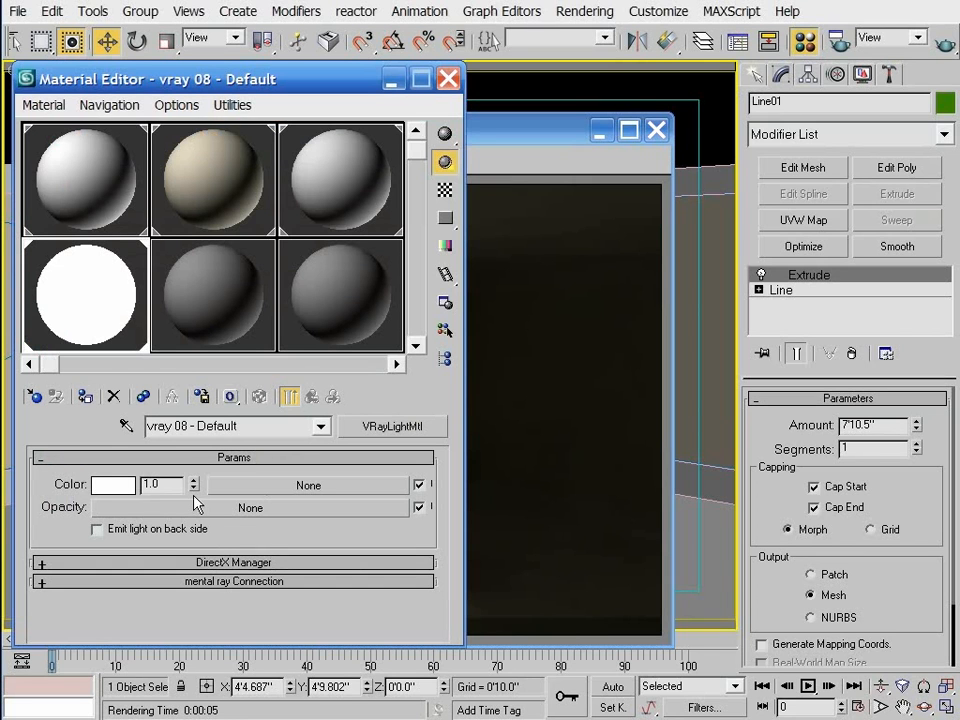
pyautogui.click(97, 530)
pyautogui.click(940, 47)
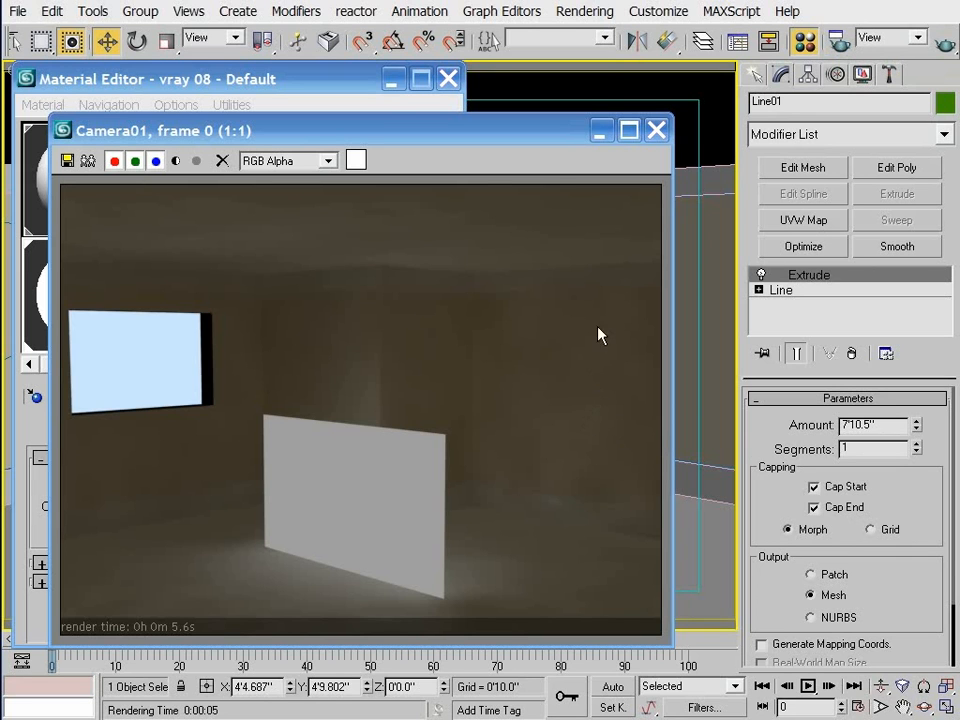
# Step: Set the V-Ray rQMC Sampler noise threshold to 0.002 in the render settings and render the camera view
pyautogui.press('F10')
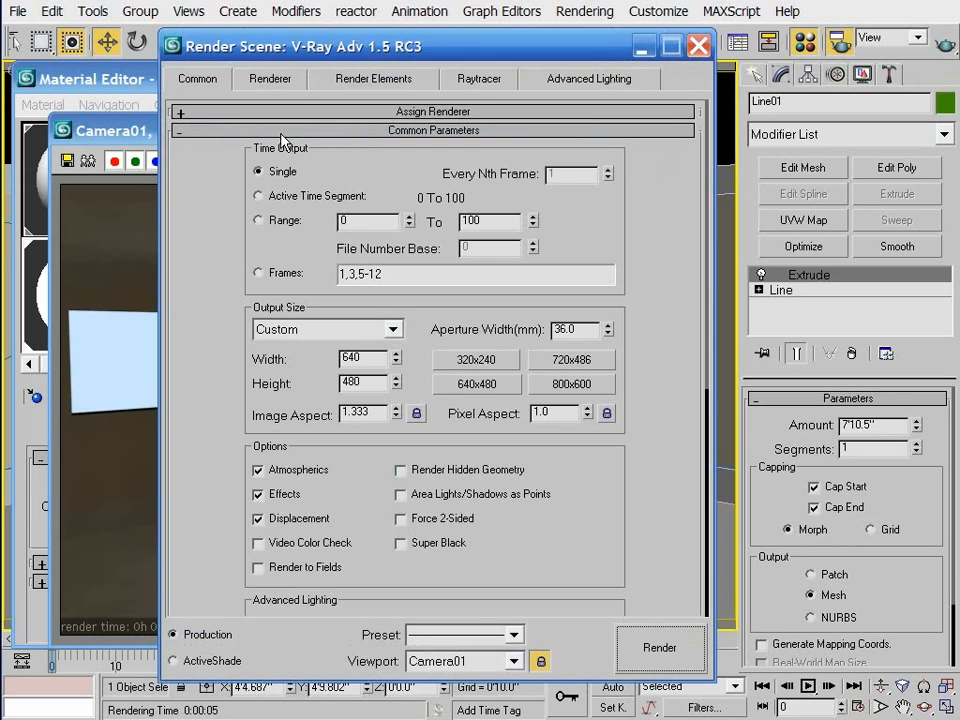
pyautogui.click(270, 78)
pyautogui.click(332, 149)
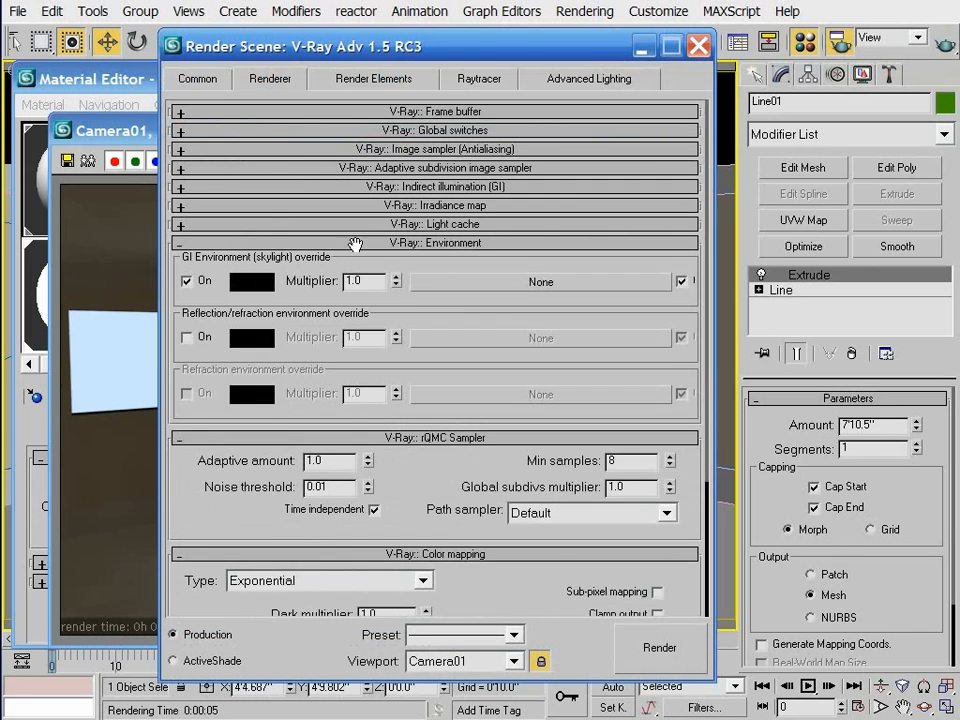
pyautogui.scroll(-5, 229, 480)
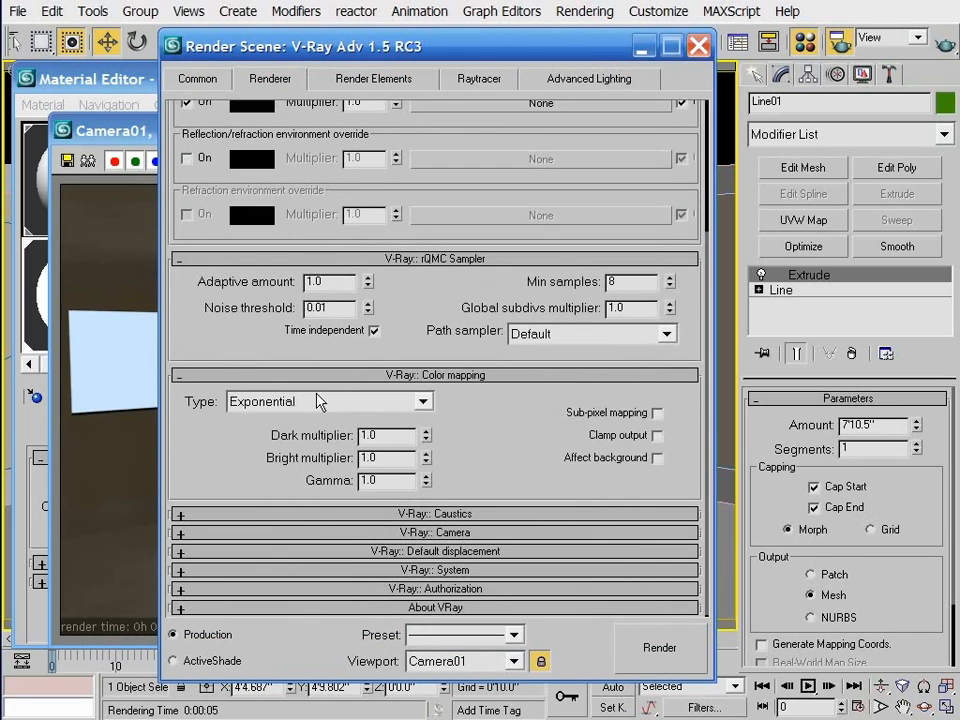
pyautogui.moveTo(350, 309); pyautogui.dragTo(303, 311)
pyautogui.click(340, 309)
pyautogui.press('BackSpace')
pyautogui.write('02')
pyautogui.press('BackSpace')
pyautogui.press('BackSpace')
pyautogui.write('02')
pyautogui.click(672, 664)
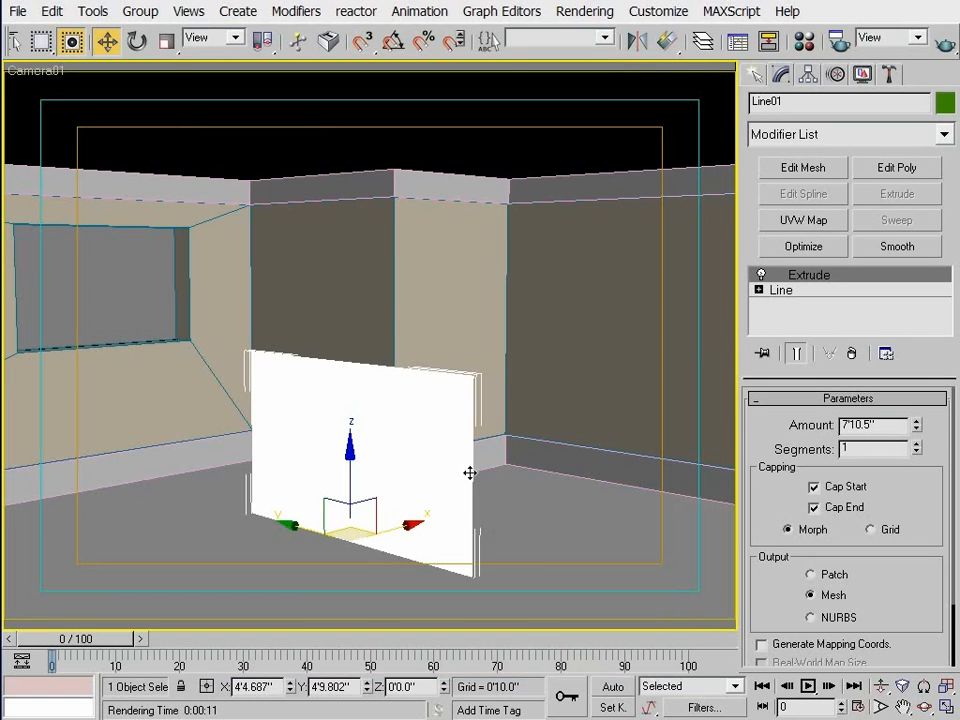
# Step: Turn off Visible to Camera in the light panel's object properties and render the camera view
pyautogui.rightClick(370, 492)
pyautogui.click(405, 612)
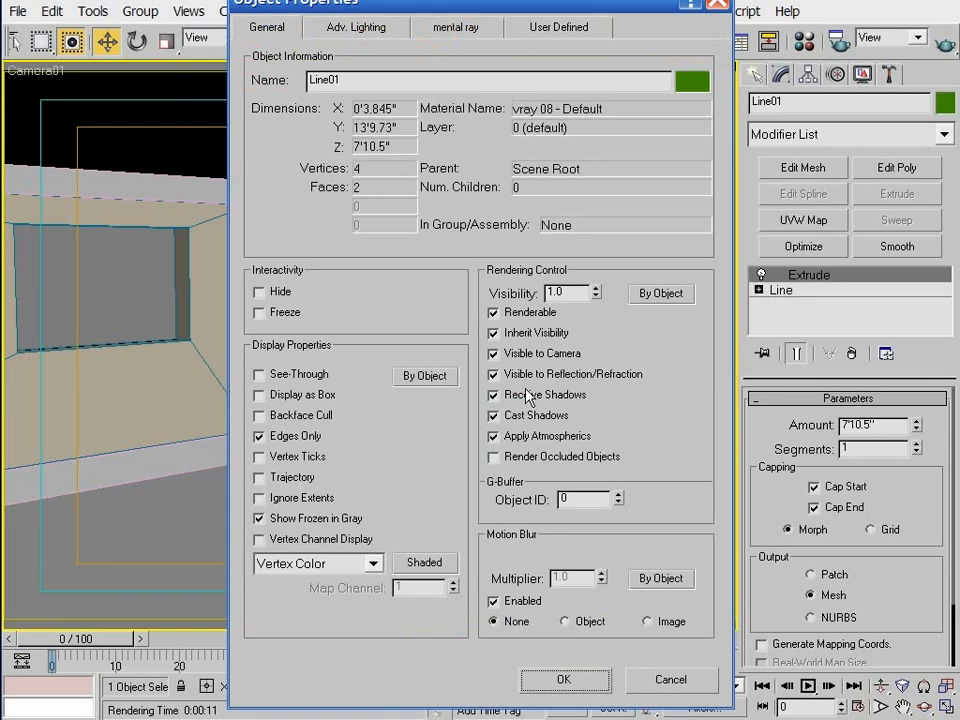
pyautogui.click(528, 355)
pyautogui.click(545, 688)
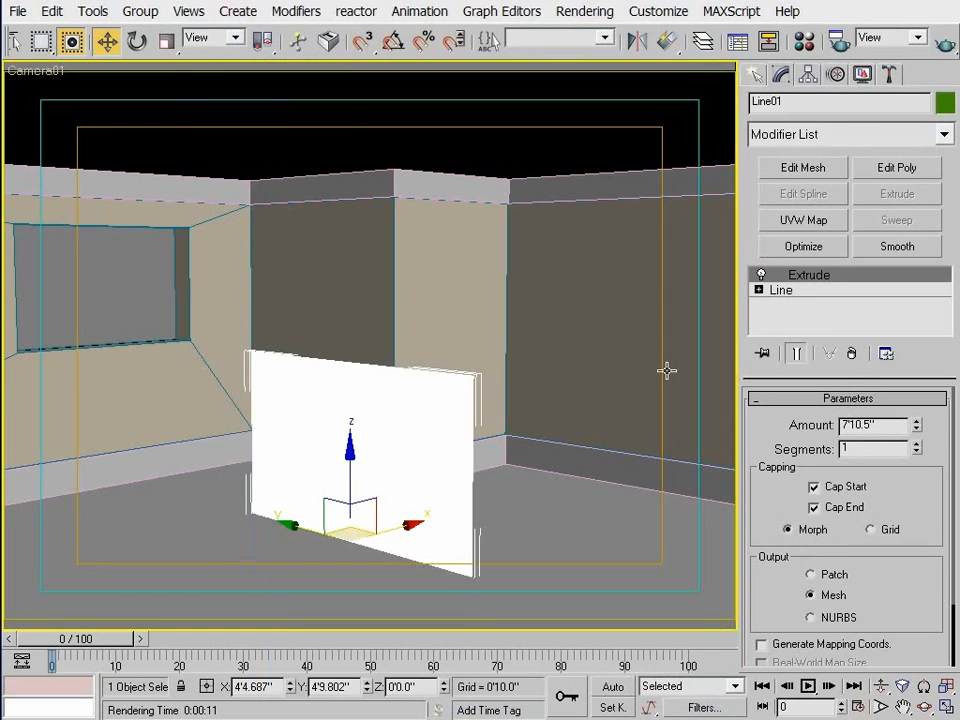
pyautogui.hotkey('shift', 'q')
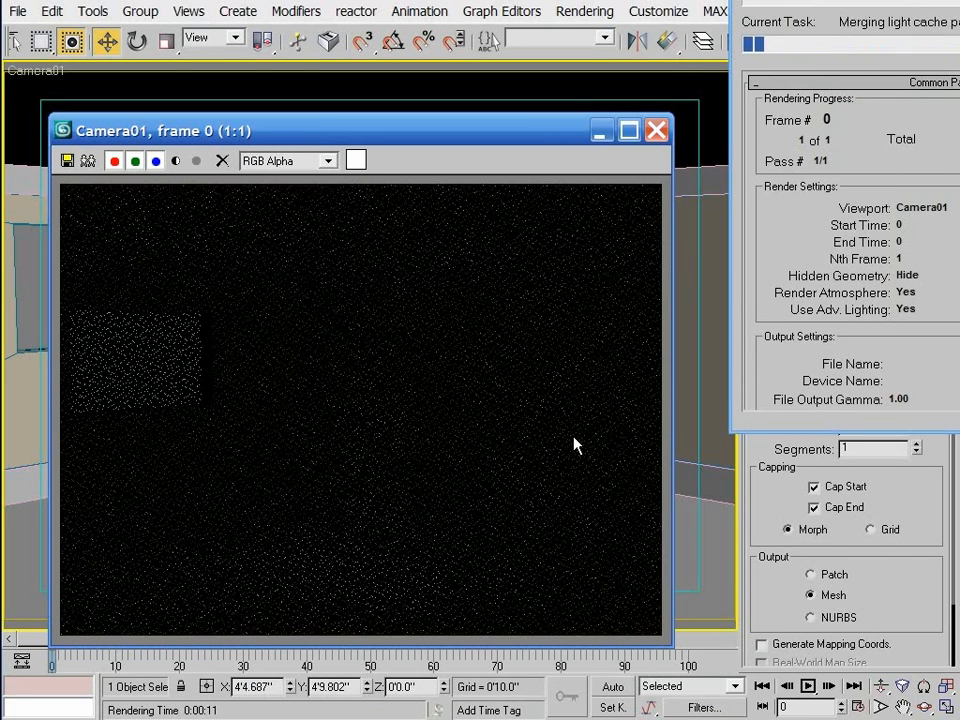